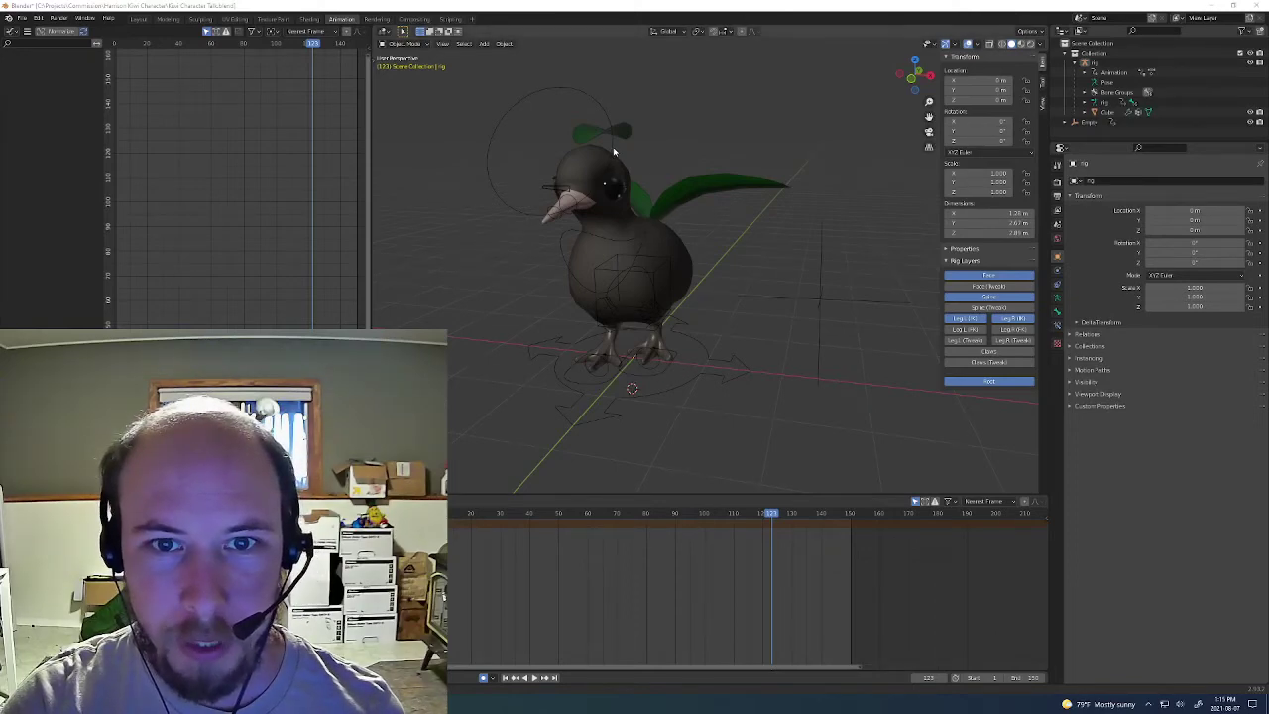
- Select the kiwi character's rig, comparing it with the body mesh, and save the Blender file
{"action": "left_click", "coordinate": [615, 150]}
{"action": "key", "text": "shift+z"}
{"action": "key", "text": "shift+z"}
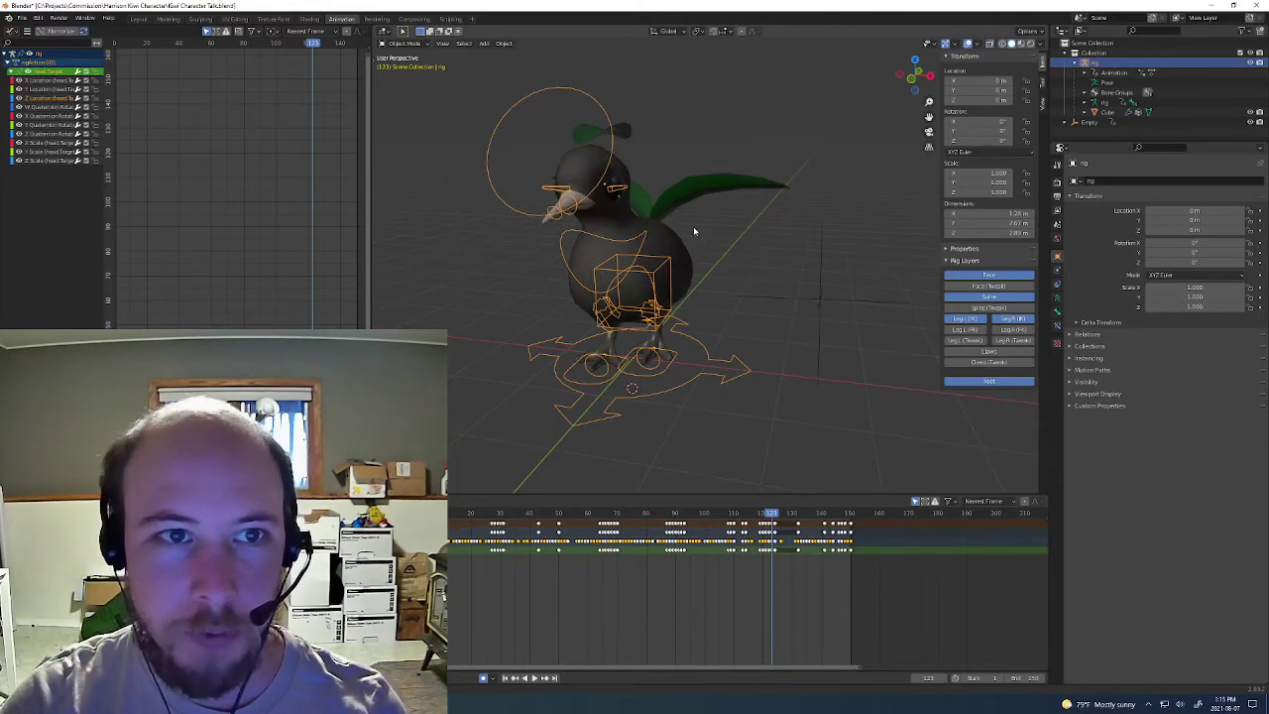
{"action": "middle_click_drag", "start_coordinate": [683, 219], "coordinate": [641, 235]}
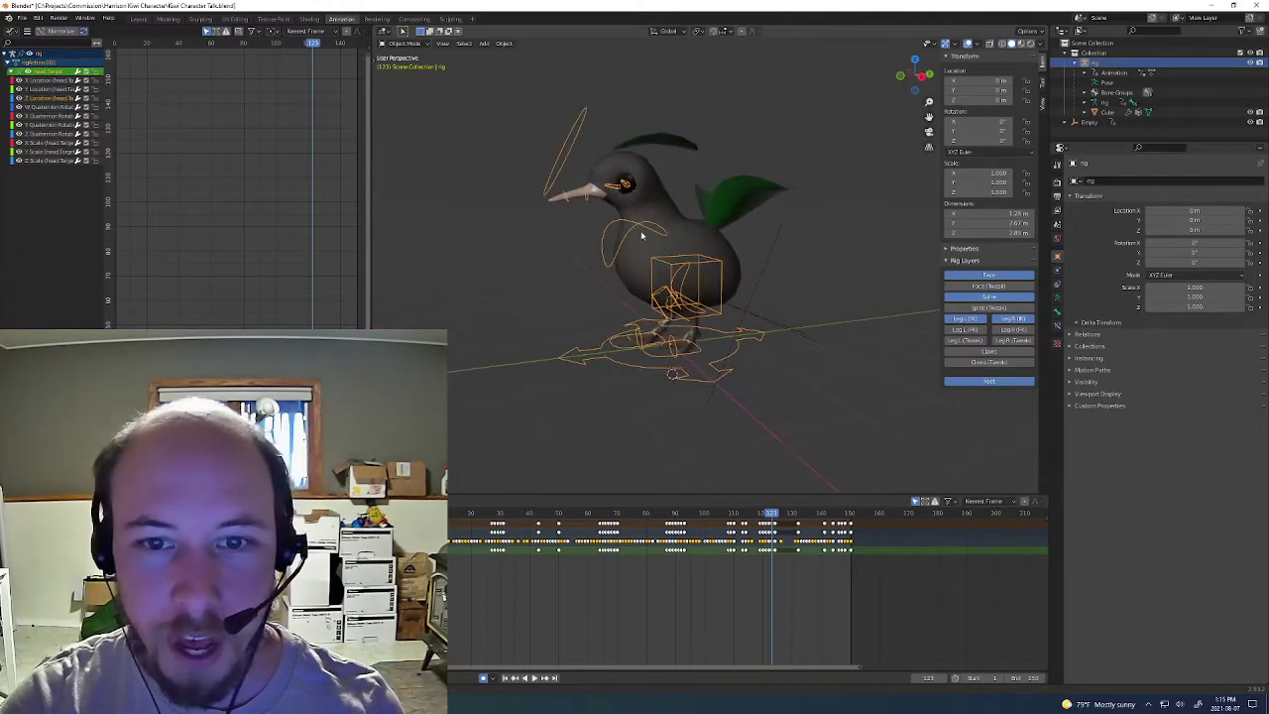
{"action": "scroll", "coordinate": [643, 235], "scroll_direction": "up", "scroll_amount": 2}
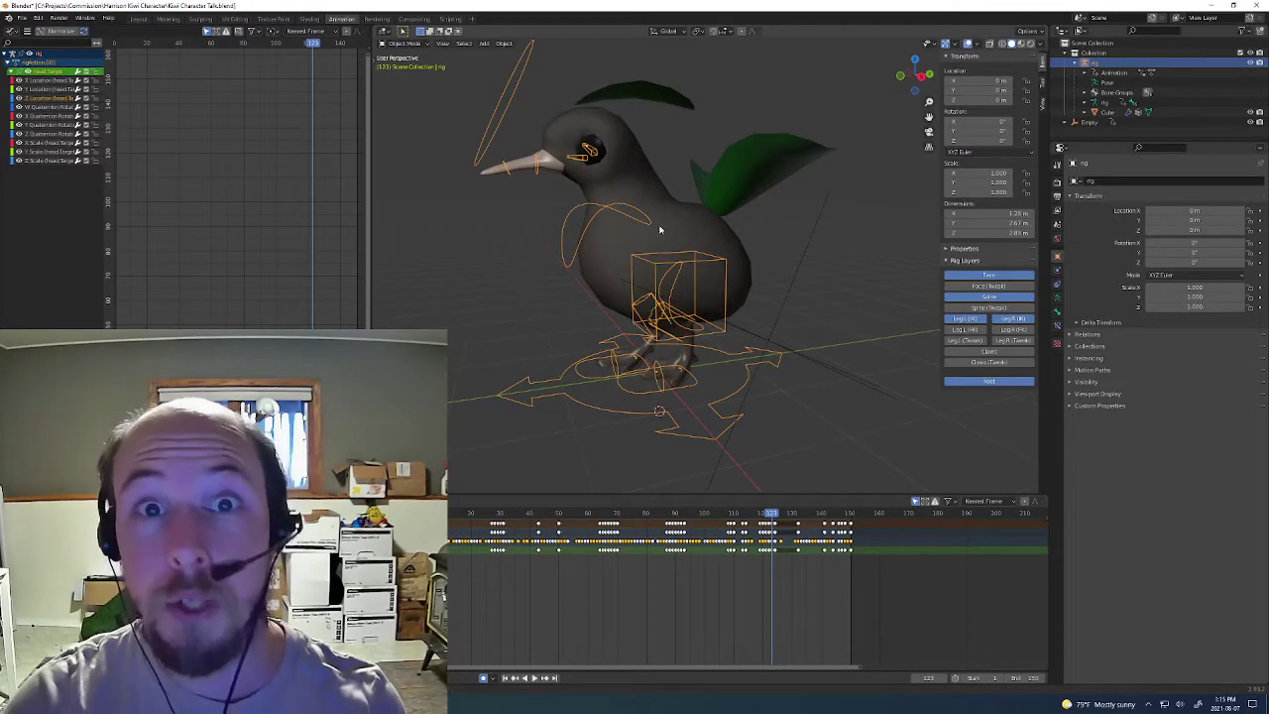
{"action": "middle_click_drag", "start_coordinate": [653, 230], "coordinate": [643, 265]}
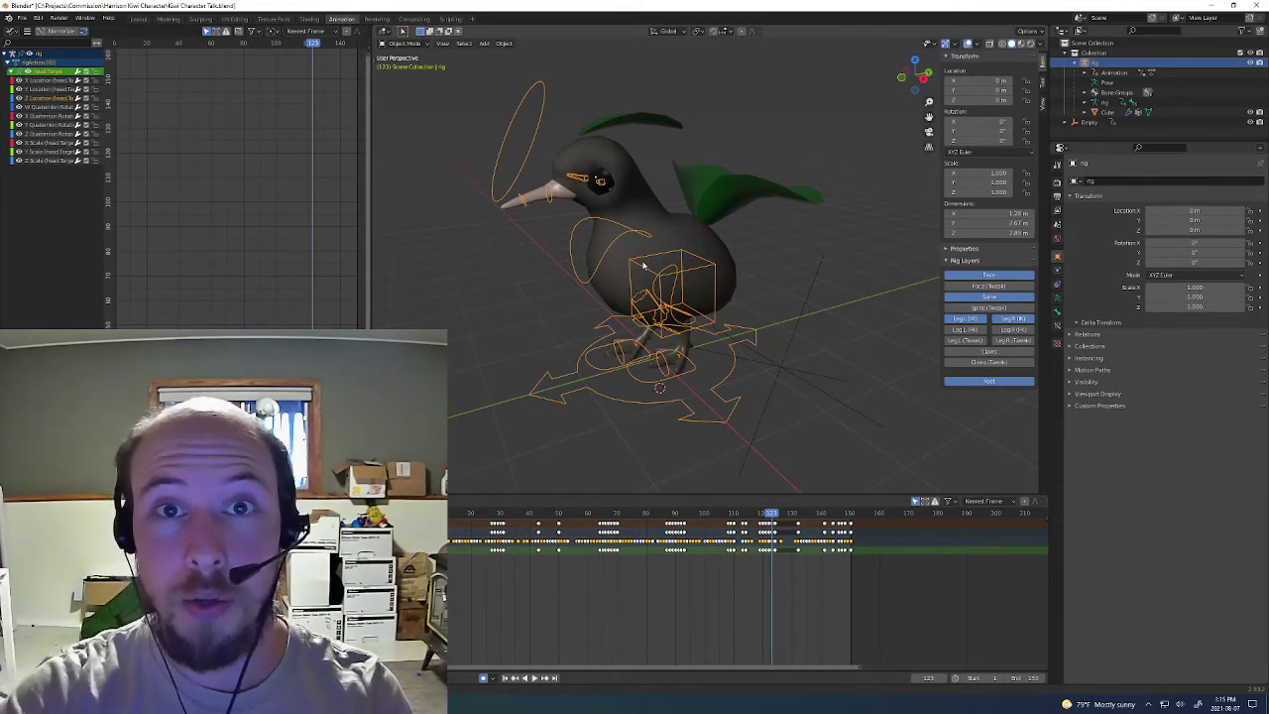
{"action": "left_click", "coordinate": [612, 249]}
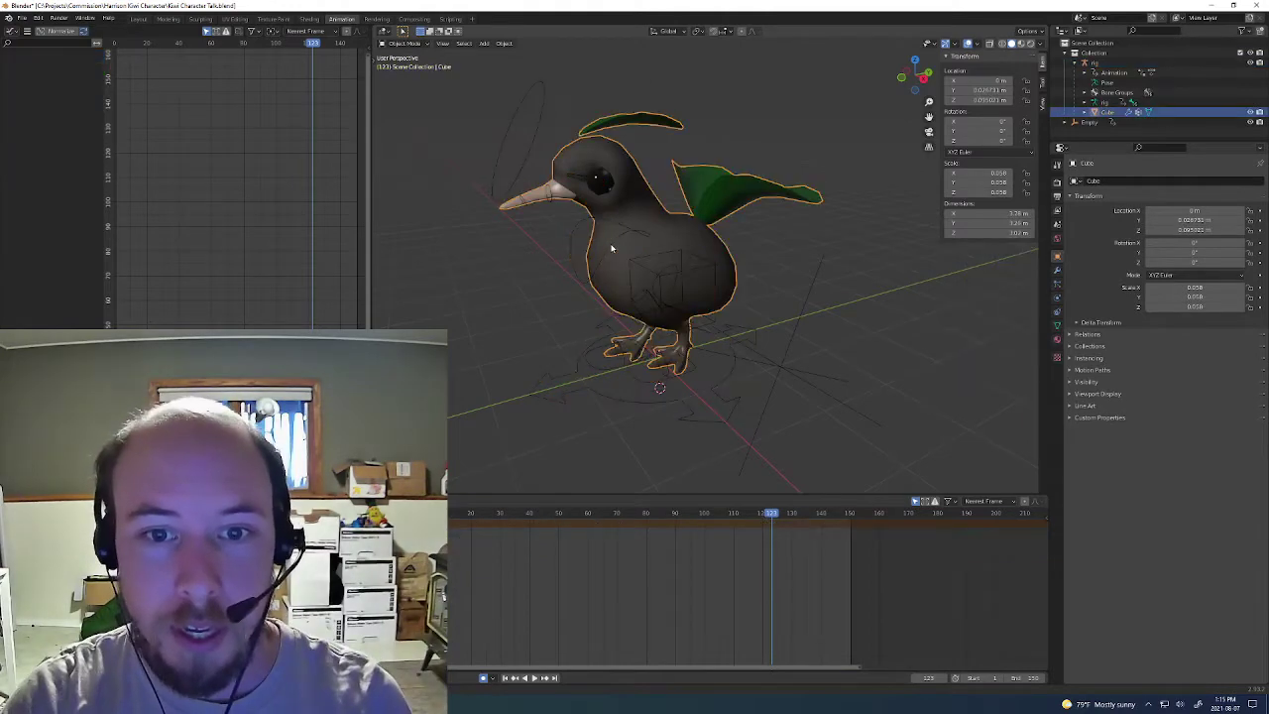
{"action": "left_click", "coordinate": [543, 125]}
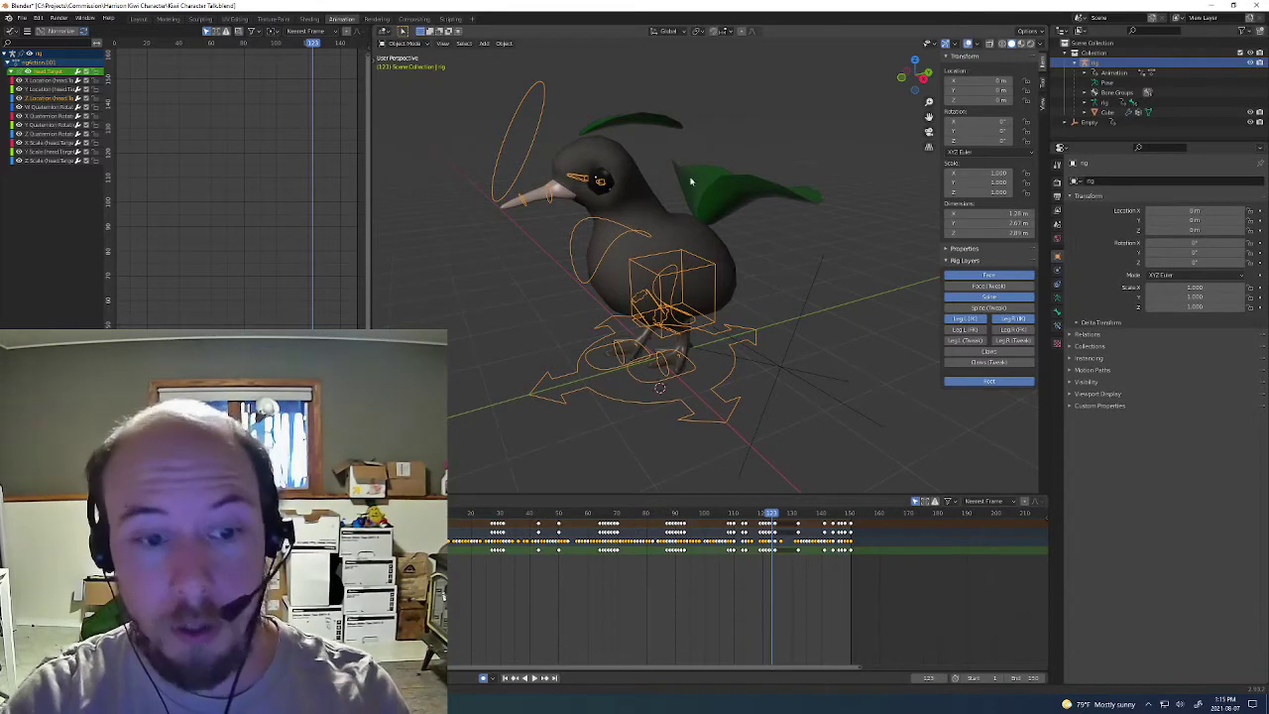
{"action": "key", "text": "ctrl+s"}
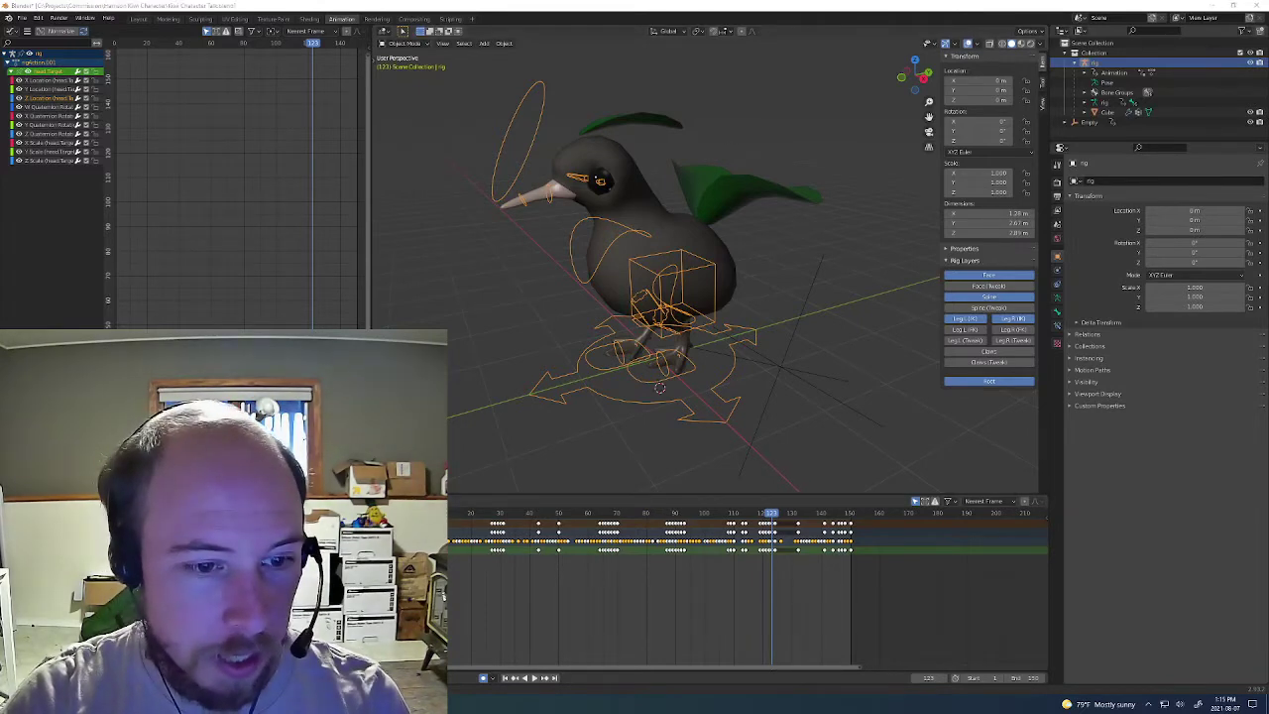
- Play back the kiwi's talk animation and examine the moving rig from several angles
{"action": "key", "text": "alt+Tab"}
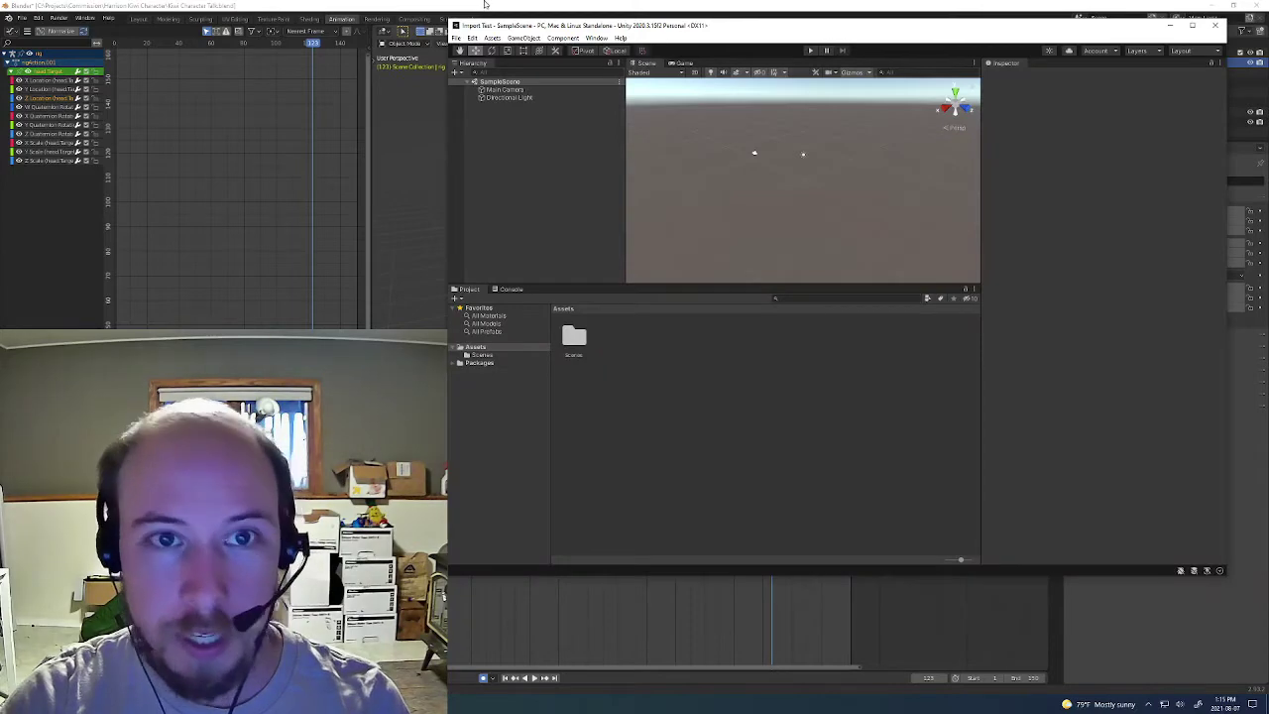
{"action": "left_click", "coordinate": [485, 3]}
{"action": "middle_click_drag", "start_coordinate": [650, 243], "coordinate": [728, 256]}
{"action": "key", "text": "space"}
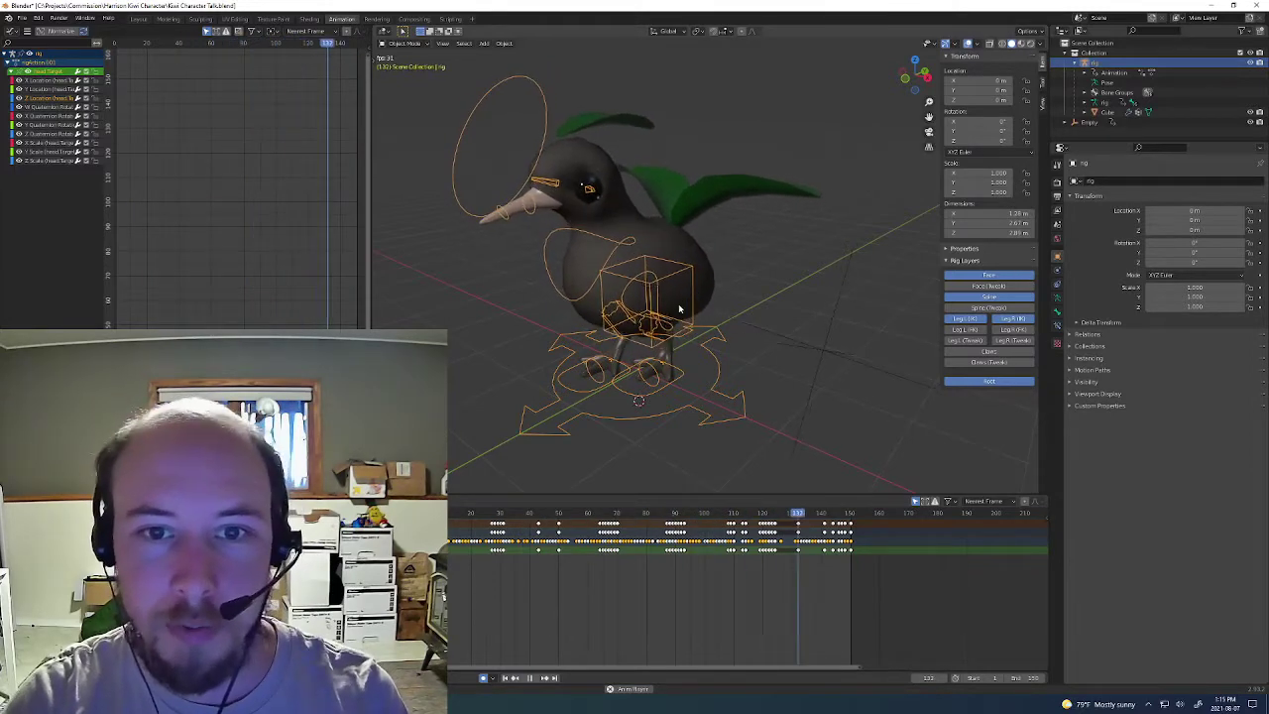
{"action": "key", "text": "space"}
{"action": "middle_click_drag", "start_coordinate": [652, 293], "coordinate": [711, 241]}
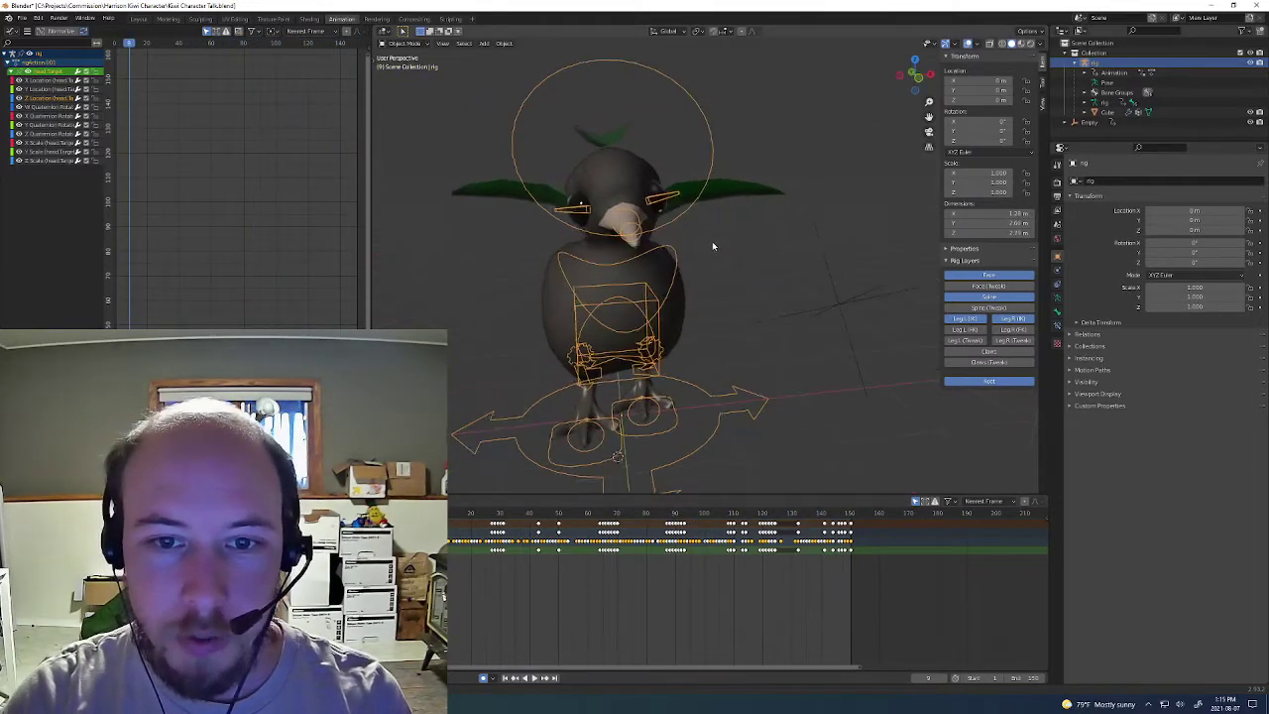
{"action": "key", "text": "space"}
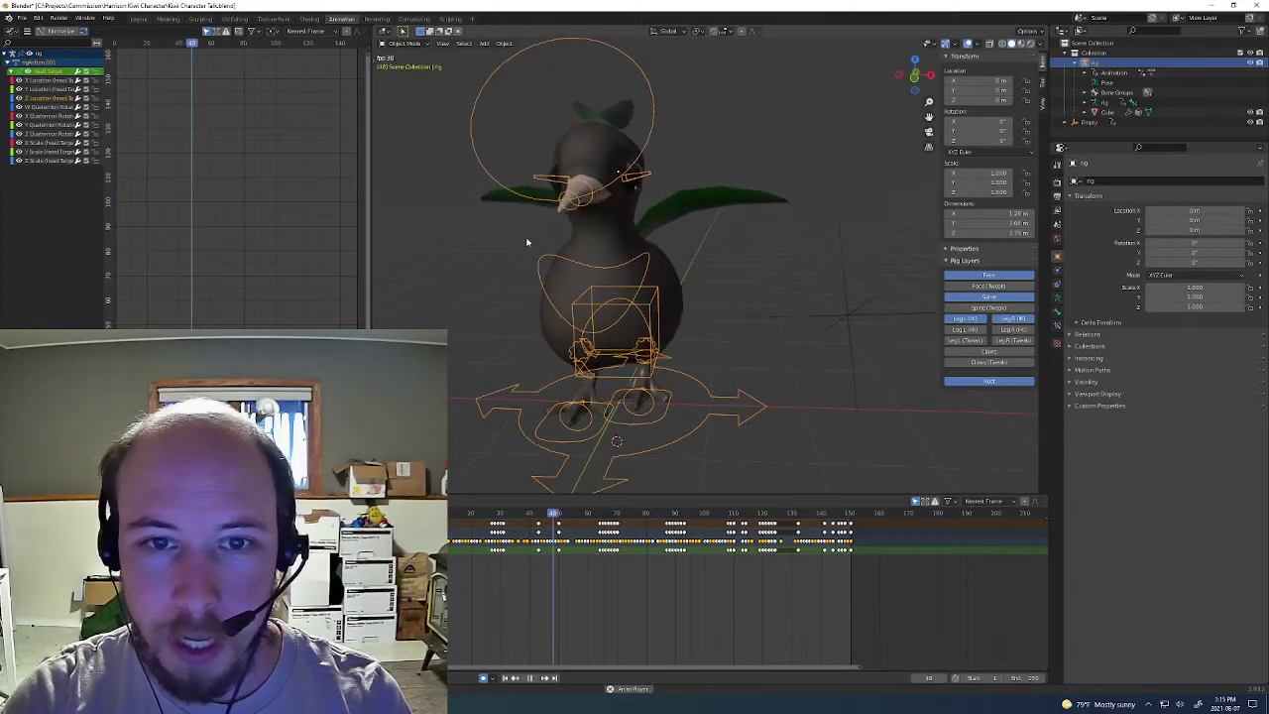
{"action": "scroll", "coordinate": [667, 213], "scroll_direction": "down", "scroll_amount": 3}
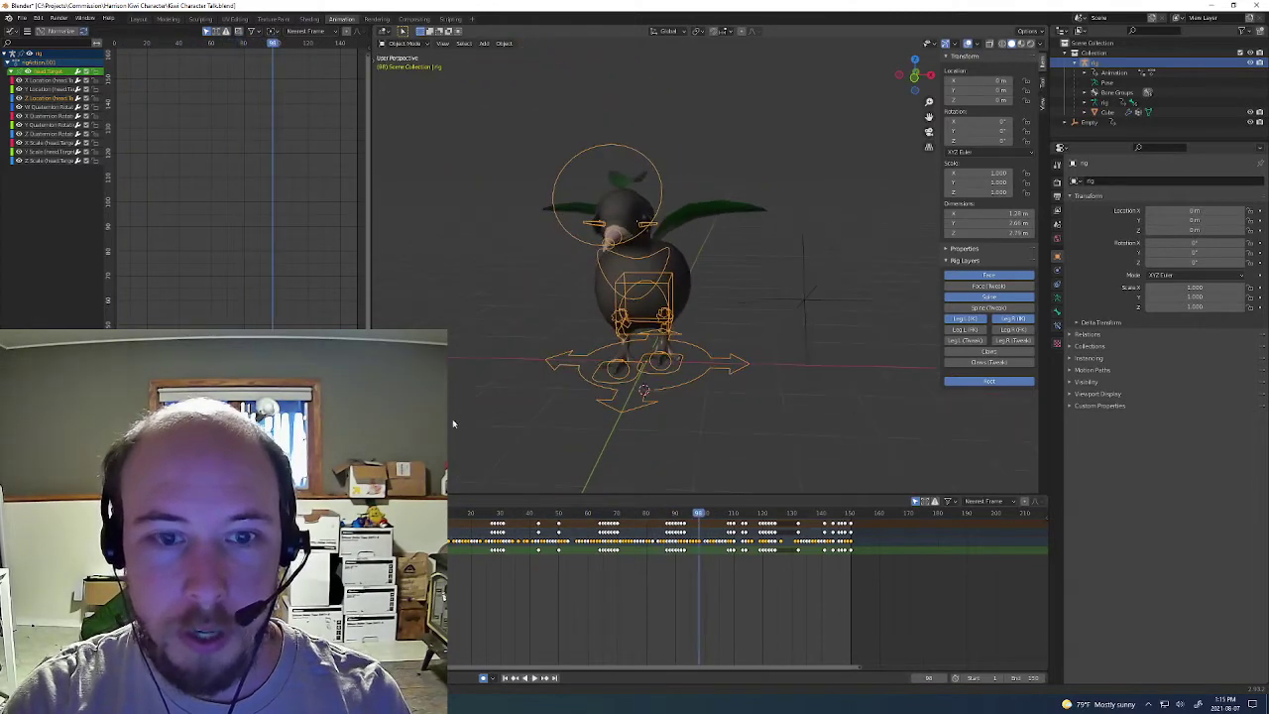
{"action": "key", "text": "space"}
- Switch to File Explorer and import Kiwi Character Talk.blend into the Assets folder of the Unity project
{"action": "key", "text": "alt+Tab"}
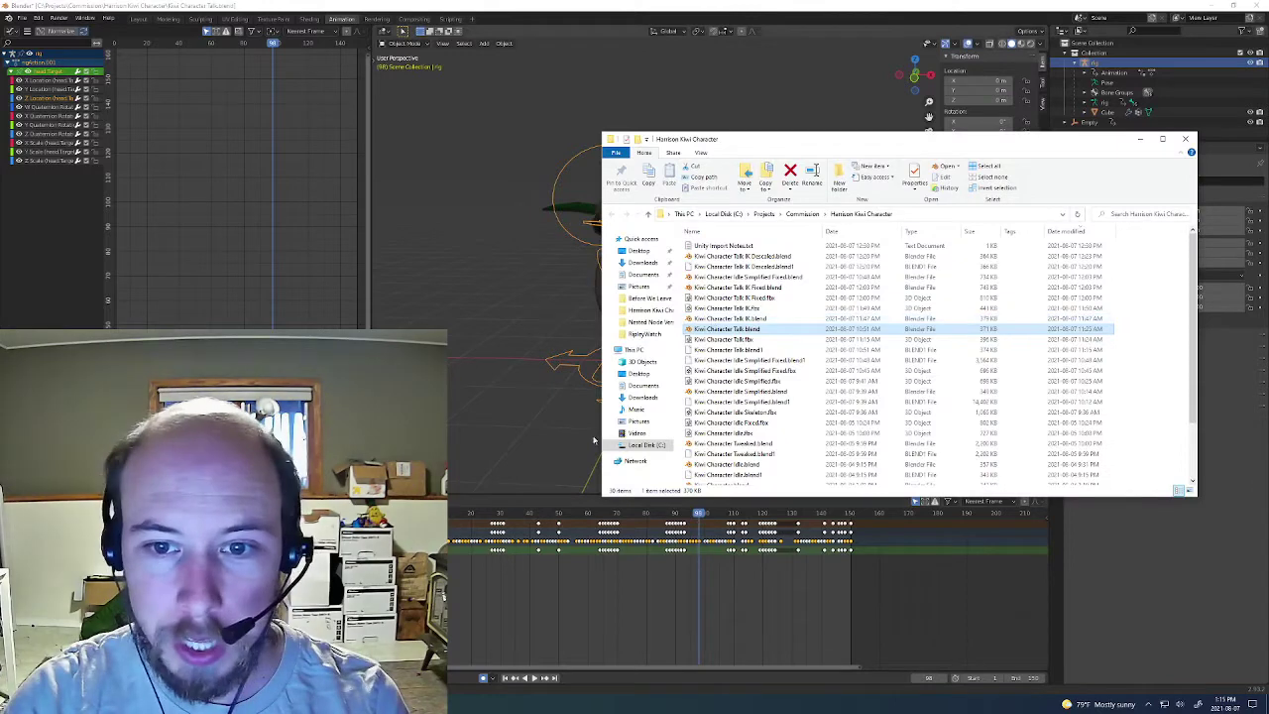
{"action": "key", "text": "alt+Tab"}
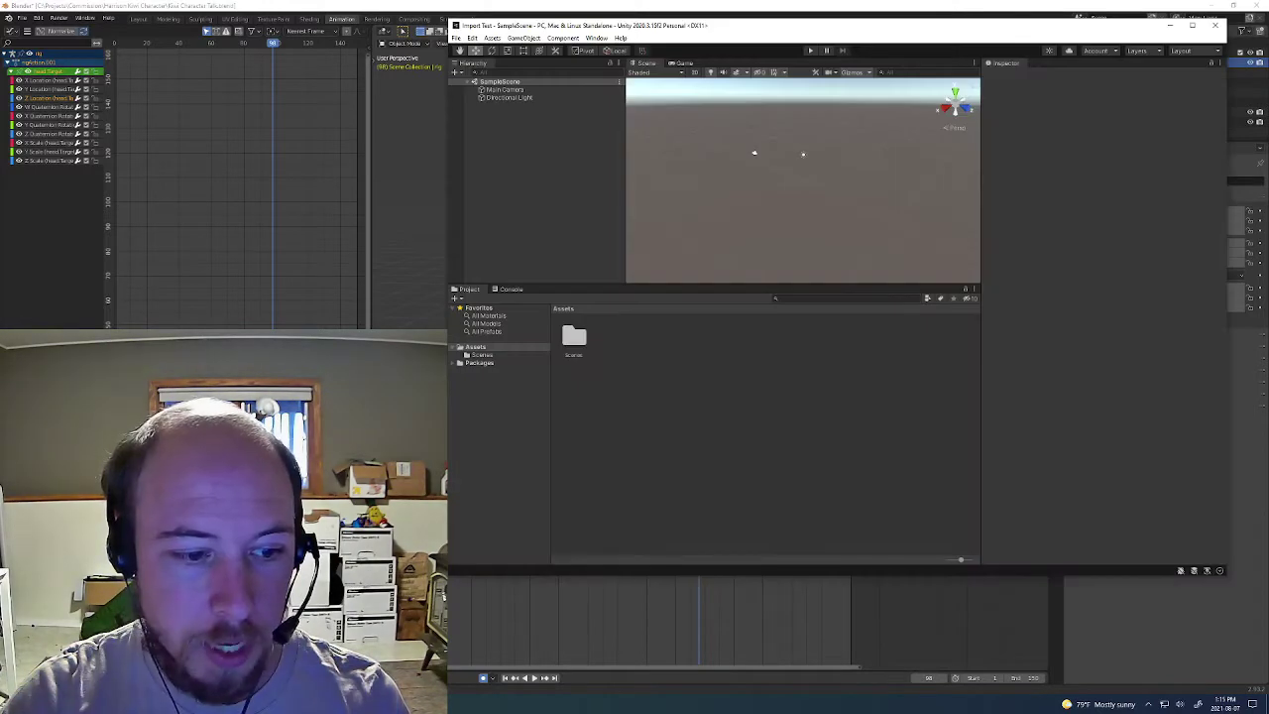
{"action": "key", "text": "alt+Tab"}
{"action": "left_click_drag", "start_coordinate": [760, 130], "coordinate": [819, 122]}
{"action": "left_click_drag", "start_coordinate": [750, 310], "coordinate": [591, 425]}
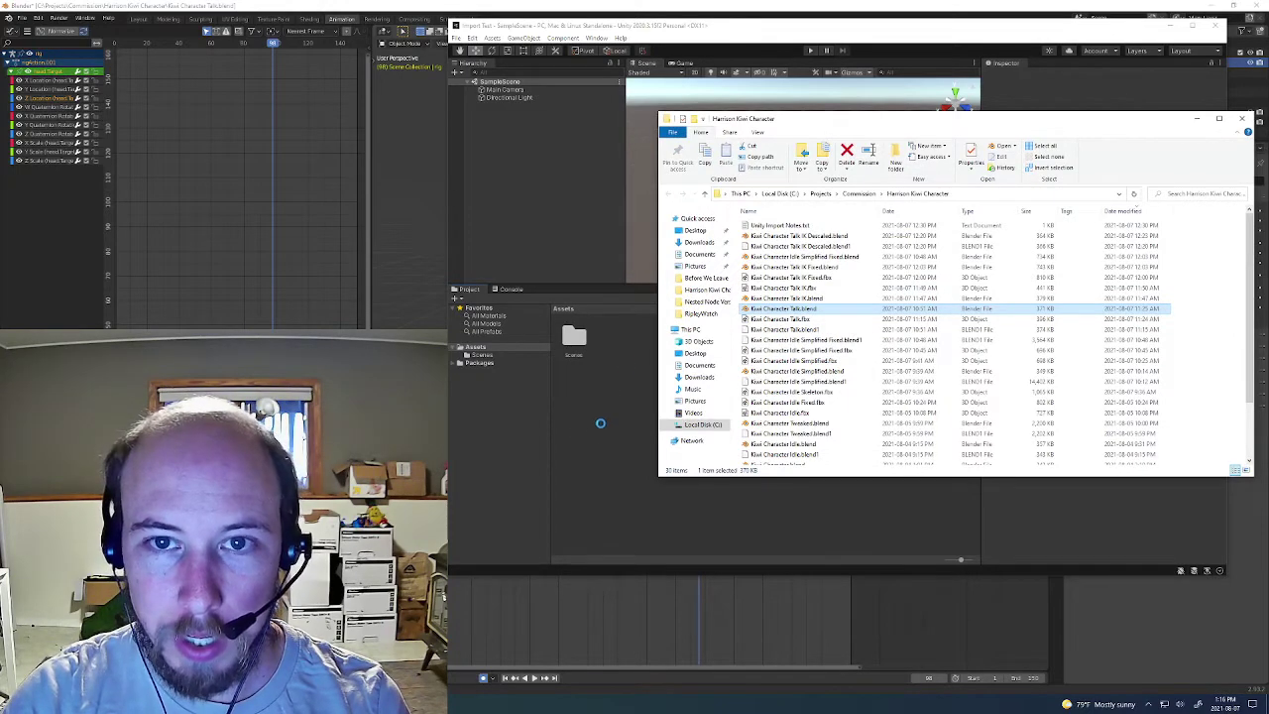
{"action": "left_click", "coordinate": [723, 29]}
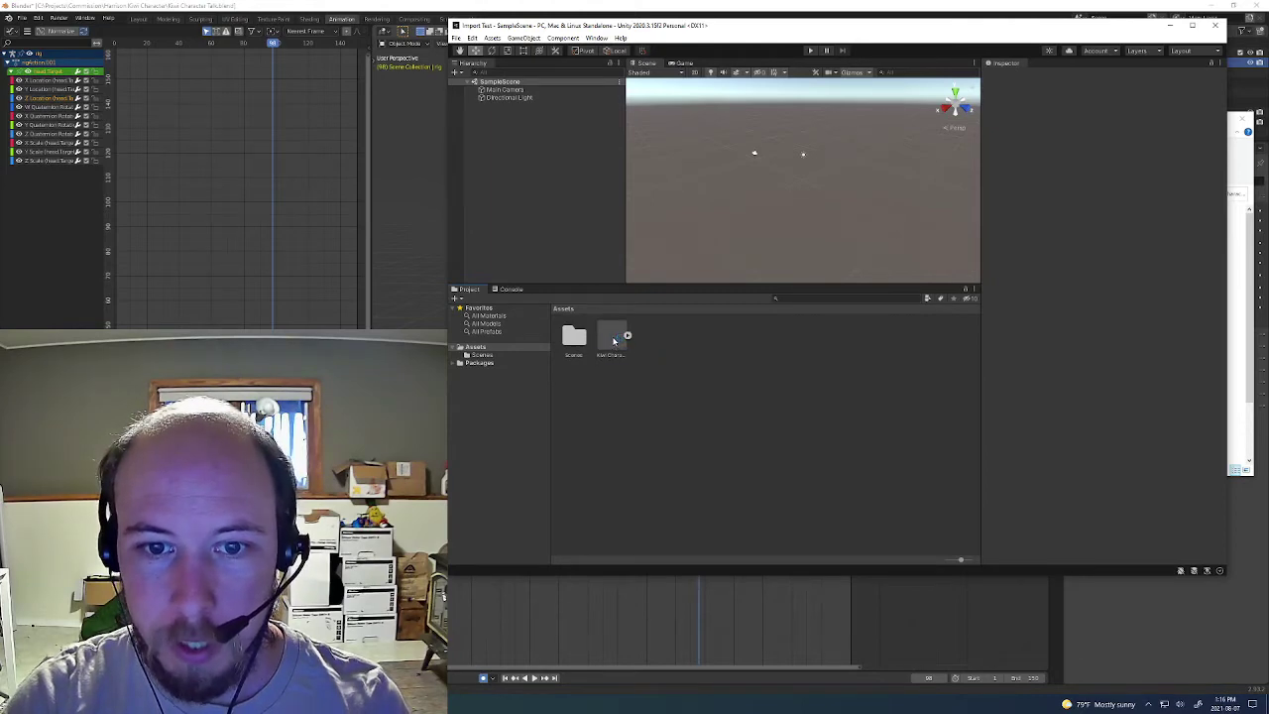
- Place the imported Kiwi Character Talk model in SampleScene and select its Cube mesh to inspect the deformation
{"action": "left_click_drag", "start_coordinate": [616, 342], "coordinate": [525, 166]}
{"action": "scroll", "coordinate": [827, 182], "scroll_direction": "up", "scroll_amount": 6}
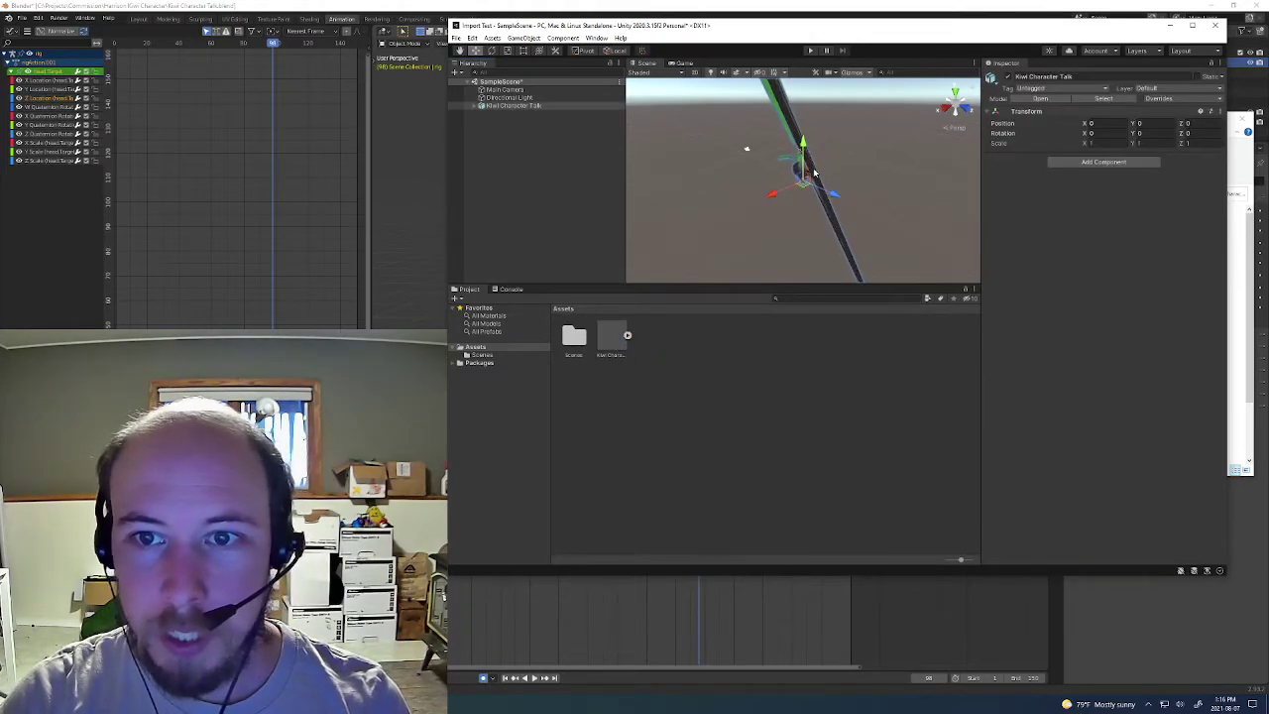
{"action": "mouse_move", "coordinate": [826, 184]}
{"action": "middle_mouse_down"}
{"action": "mouse_move", "coordinate": [832, 146]}
{"action": "mouse_move", "coordinate": [826, 166]}
{"action": "middle_mouse_up"}
{"action": "left_click_drag", "start_coordinate": [799, 176], "coordinate": [823, 163], "text": "alt"}
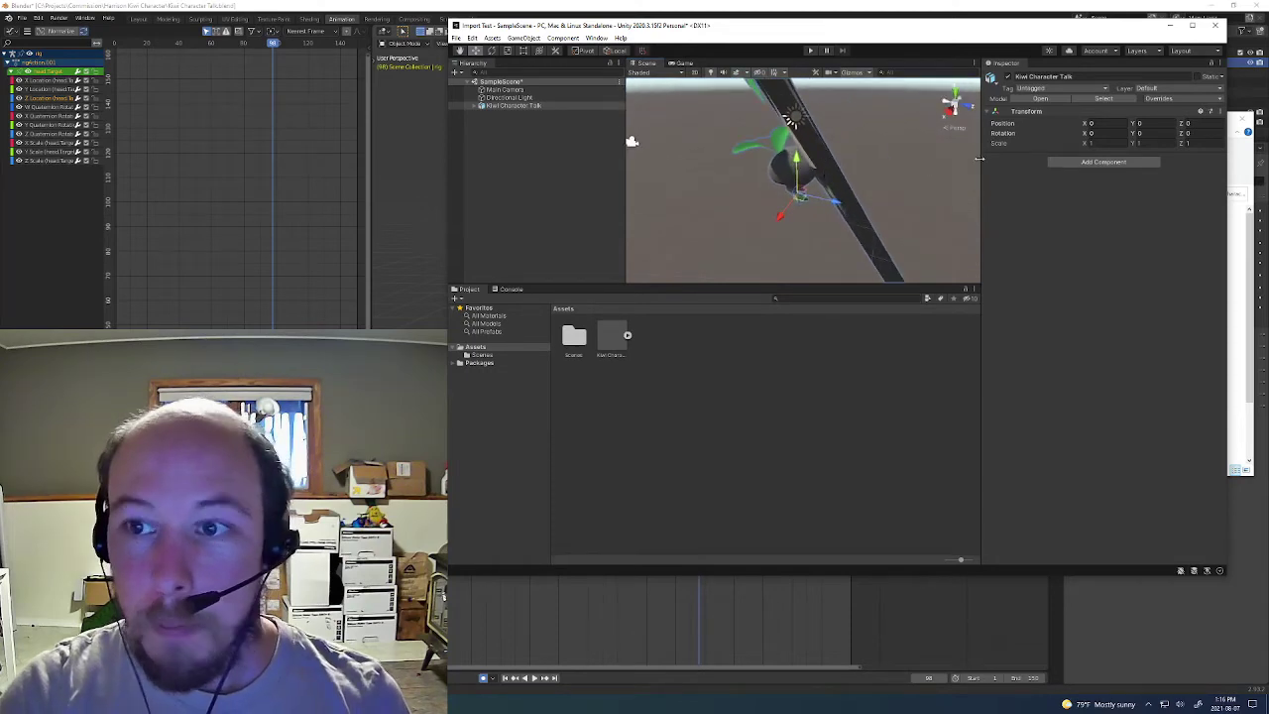
{"action": "left_click", "coordinate": [780, 170]}
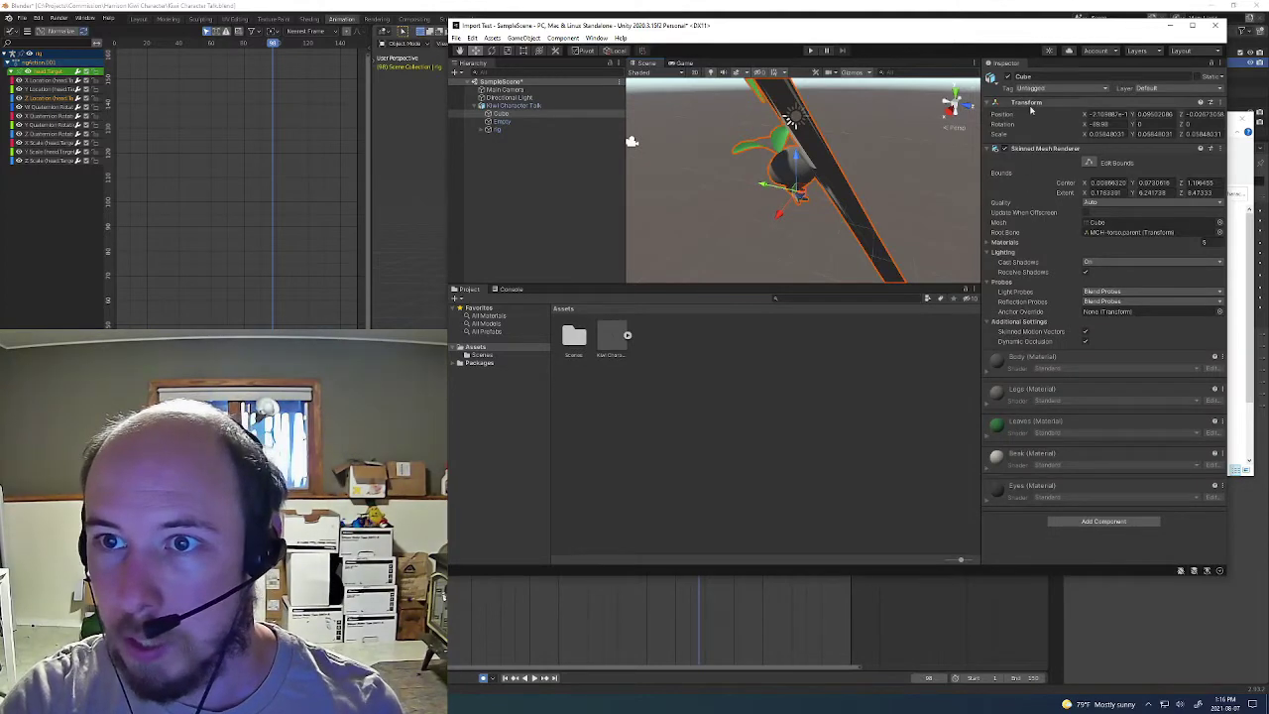
- View the Kiwi Character Talk asset's import settings and play its Scene clip in an enlarged animation preview
{"action": "left_click", "coordinate": [611, 340]}
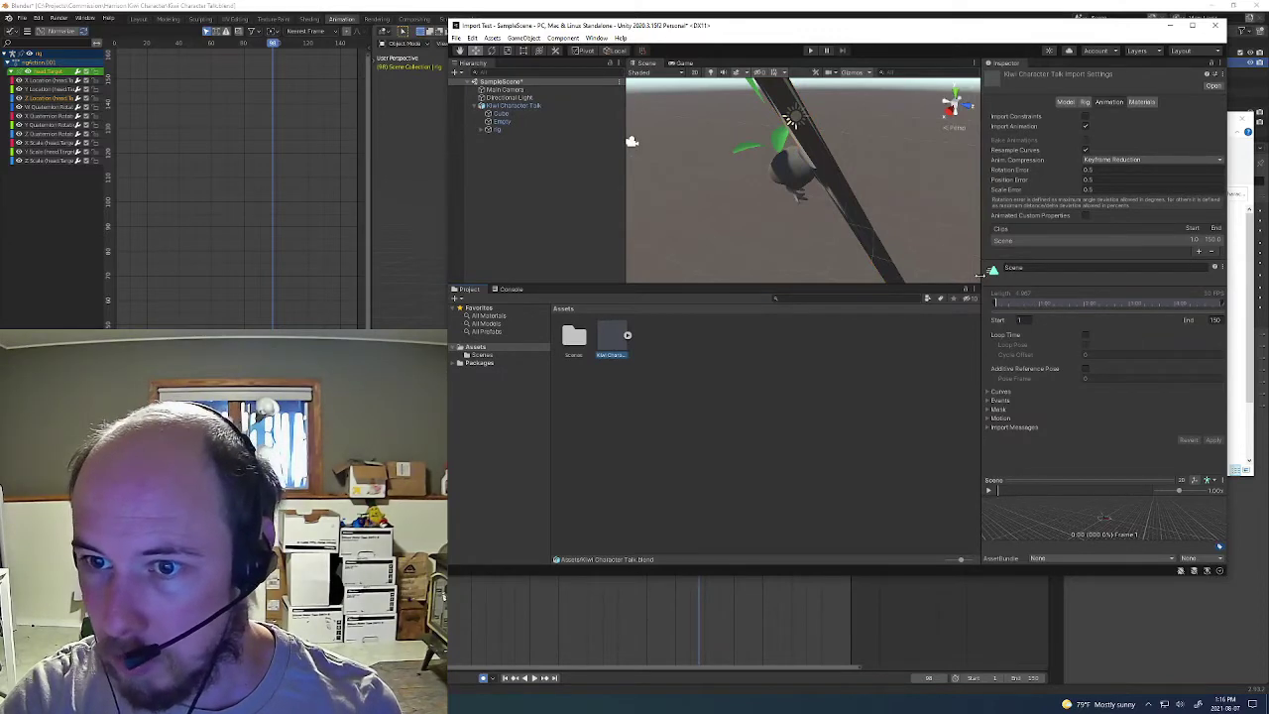
{"action": "left_click_drag", "start_coordinate": [979, 274], "coordinate": [938, 274]}
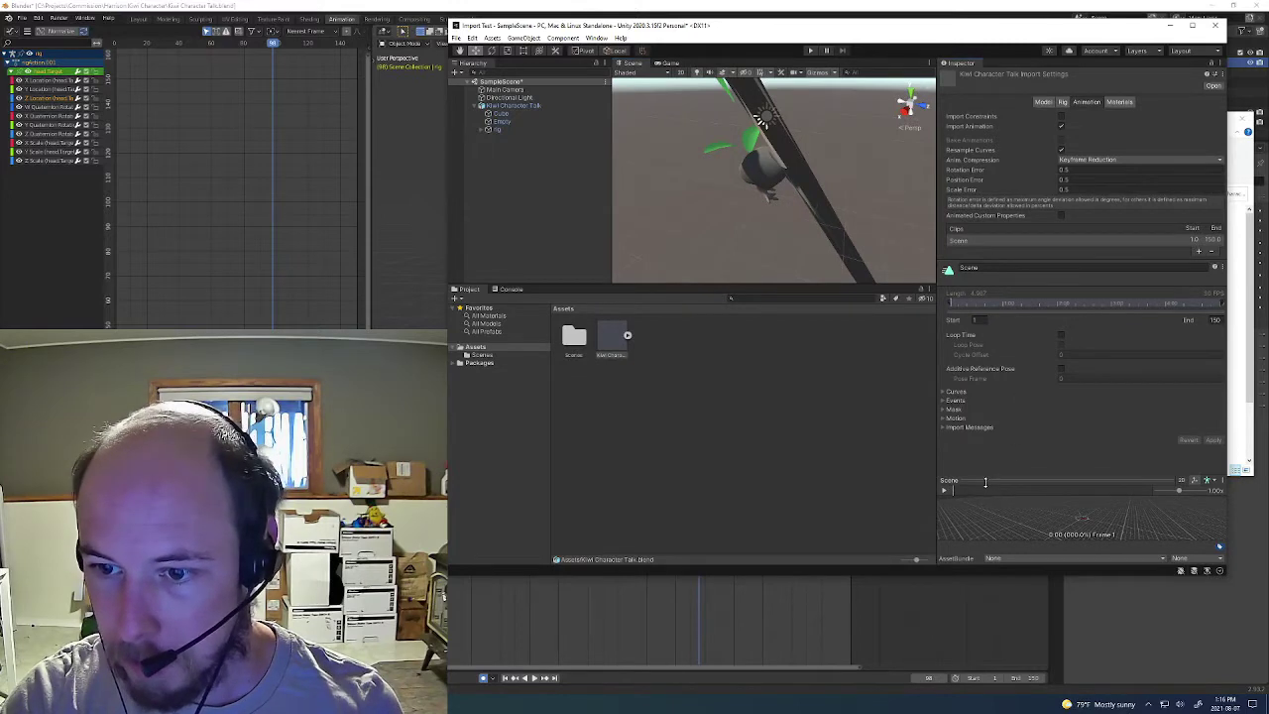
{"action": "left_click_drag", "start_coordinate": [984, 482], "coordinate": [989, 361]}
{"action": "left_click", "coordinate": [944, 369]}
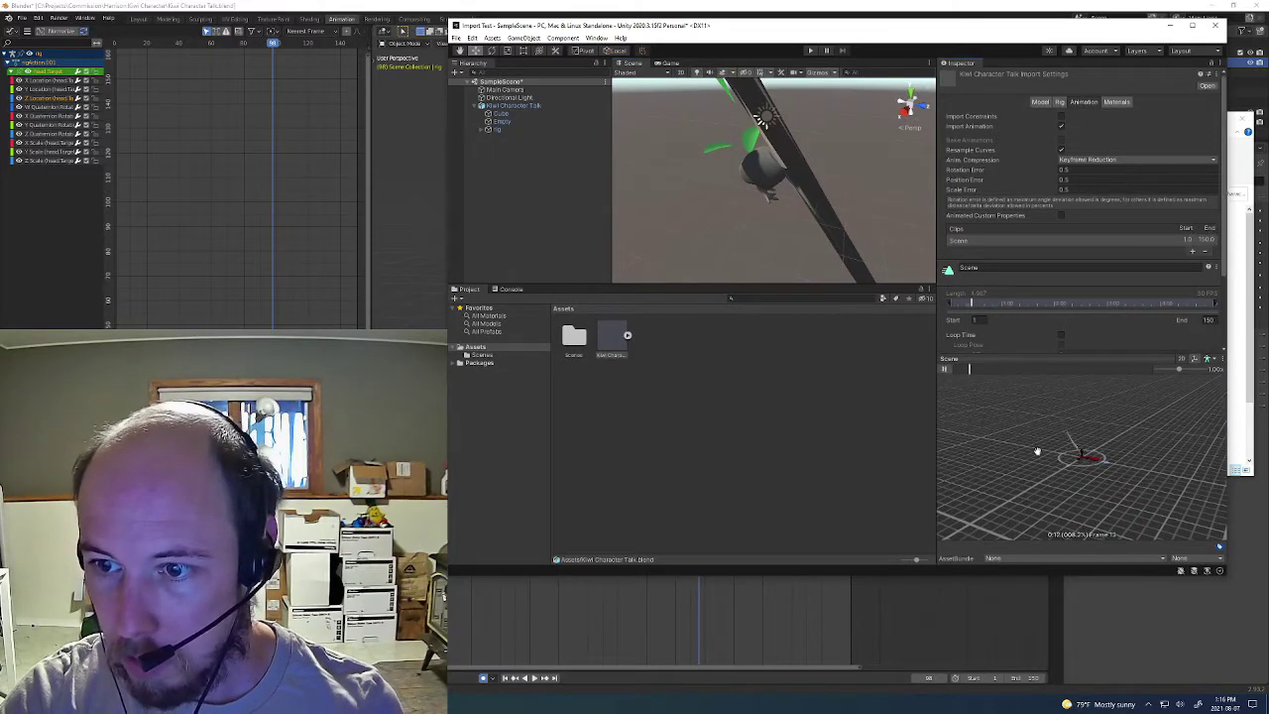
{"action": "scroll", "coordinate": [1037, 451], "scroll_direction": "up", "scroll_amount": 5}
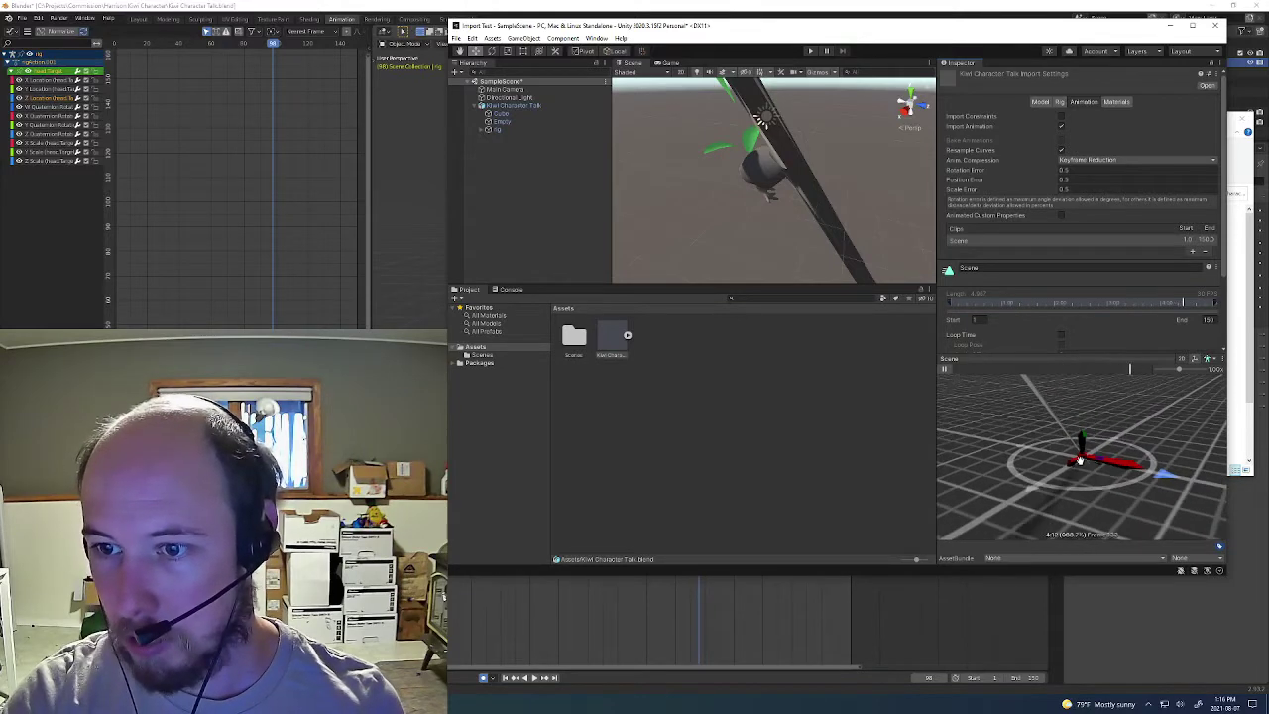
- Switch back to Blender, show the bone constraints, and select the rig's head target bone in Pose Mode
{"action": "key", "text": "alt+Tab"}
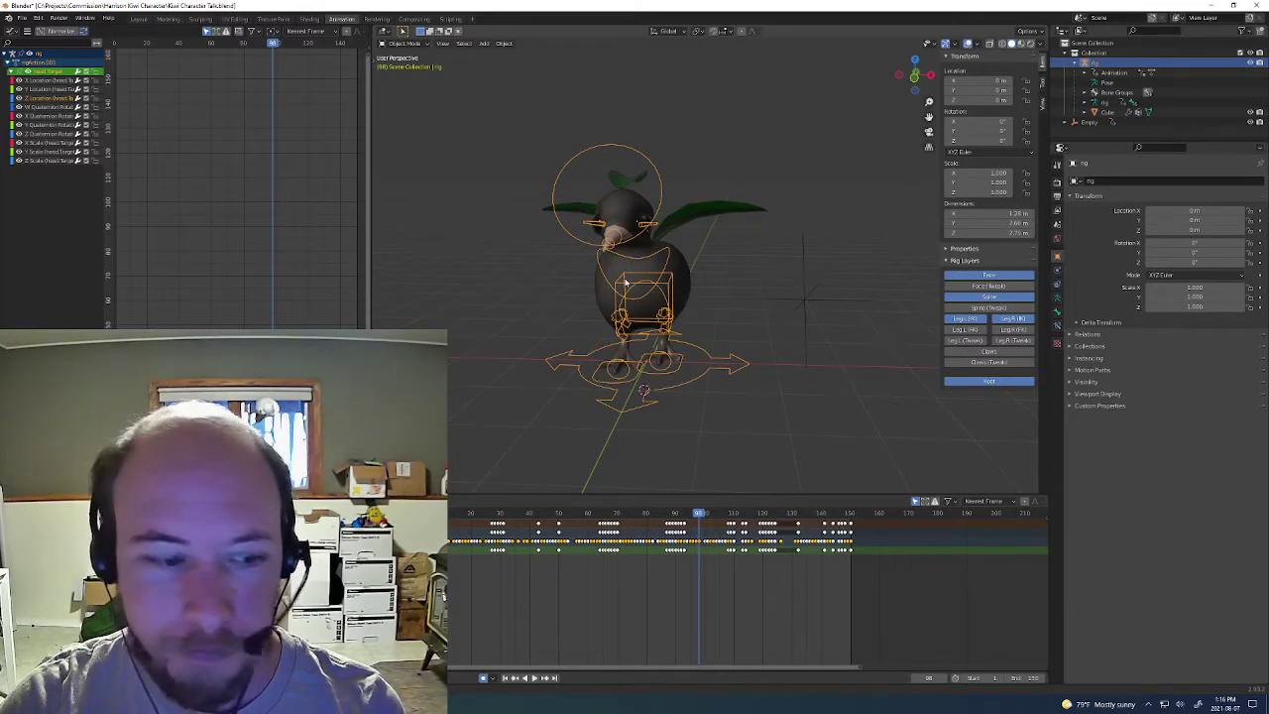
{"action": "left_click", "coordinate": [1057, 327]}
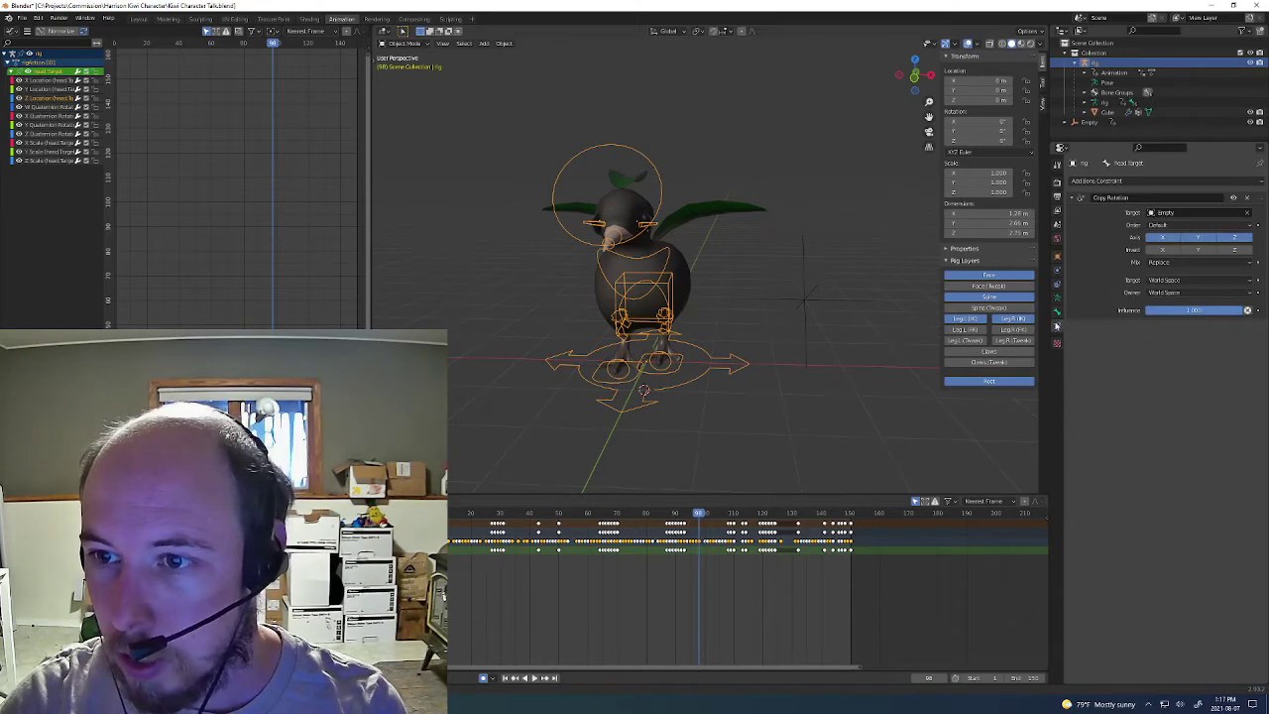
{"action": "key", "text": "ctrl+Tab"}
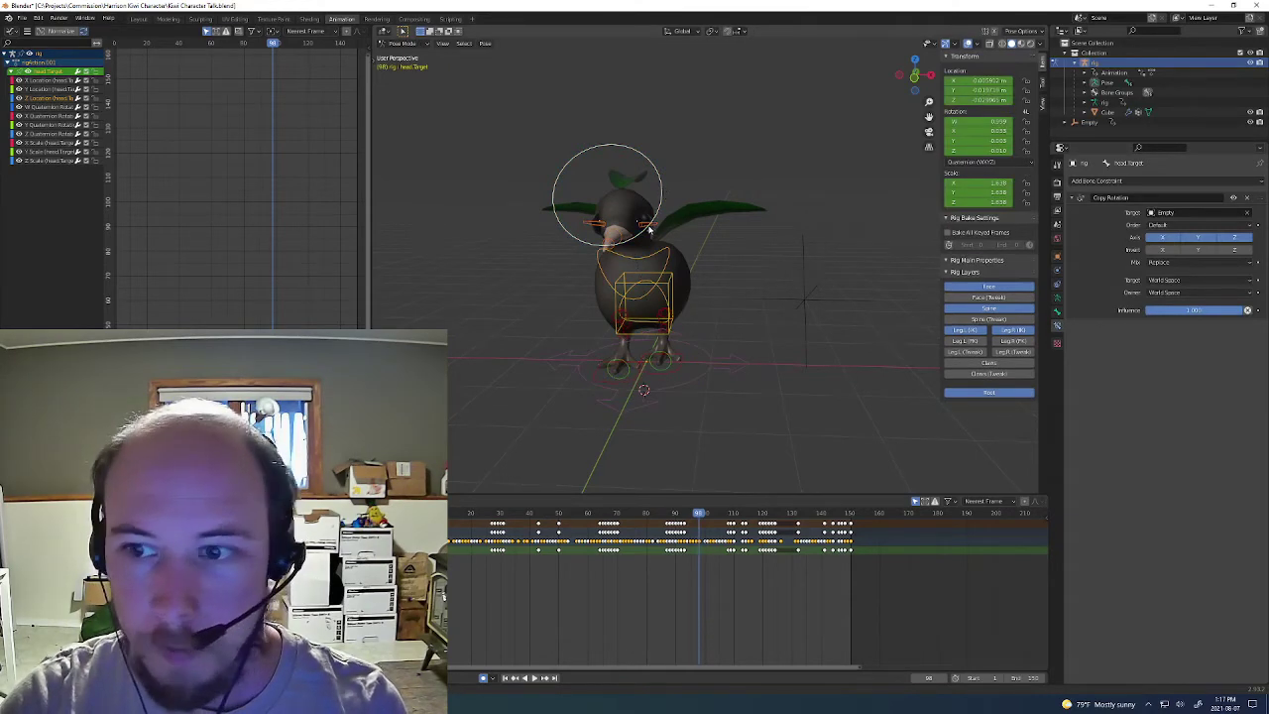
{"action": "left_click", "coordinate": [650, 228]}
{"action": "left_click", "coordinate": [659, 201]}
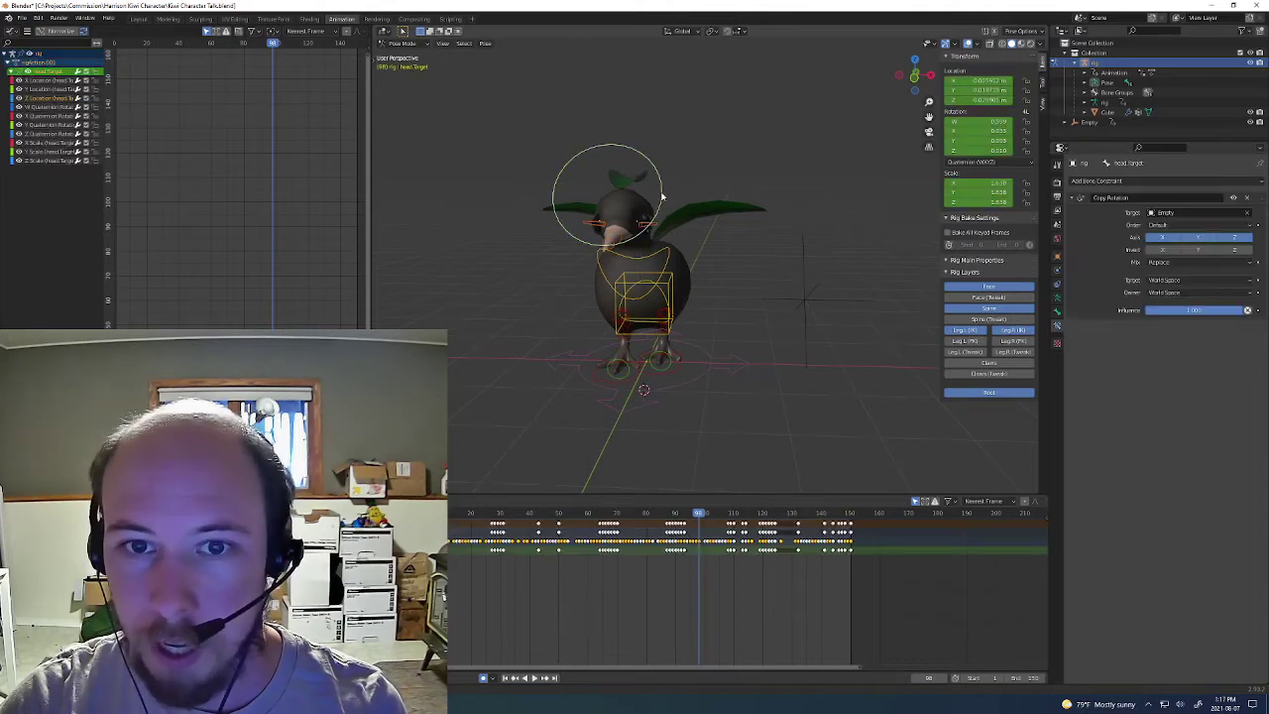
- Make all of the rig's armature layers visible
{"action": "left_click", "coordinate": [1058, 296]}
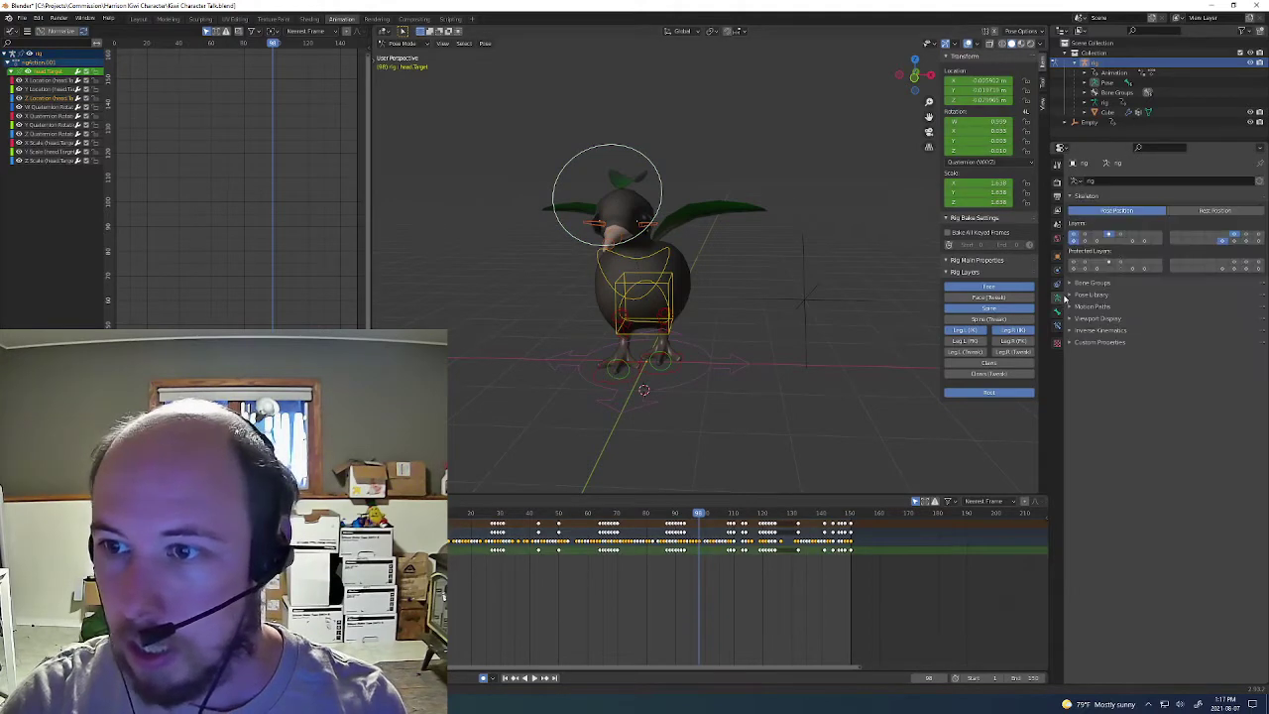
{"action": "left_click", "coordinate": [1073, 235]}
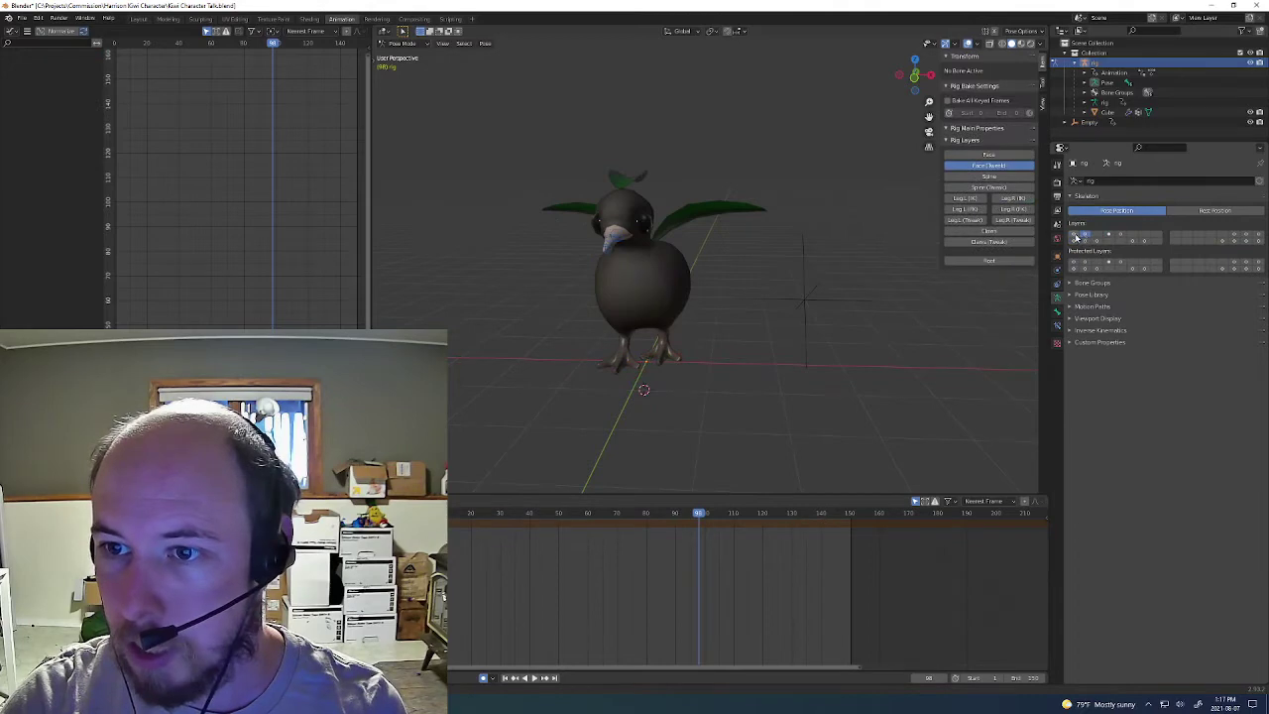
{"action": "left_click_drag", "start_coordinate": [1074, 242], "coordinate": [1263, 242], "text": "shift"}
- Remove the Stretch To constraint from the ORG-neck.002 bone in the kiwi's neck
{"action": "middle_click_drag", "start_coordinate": [765, 252], "coordinate": [643, 260]}
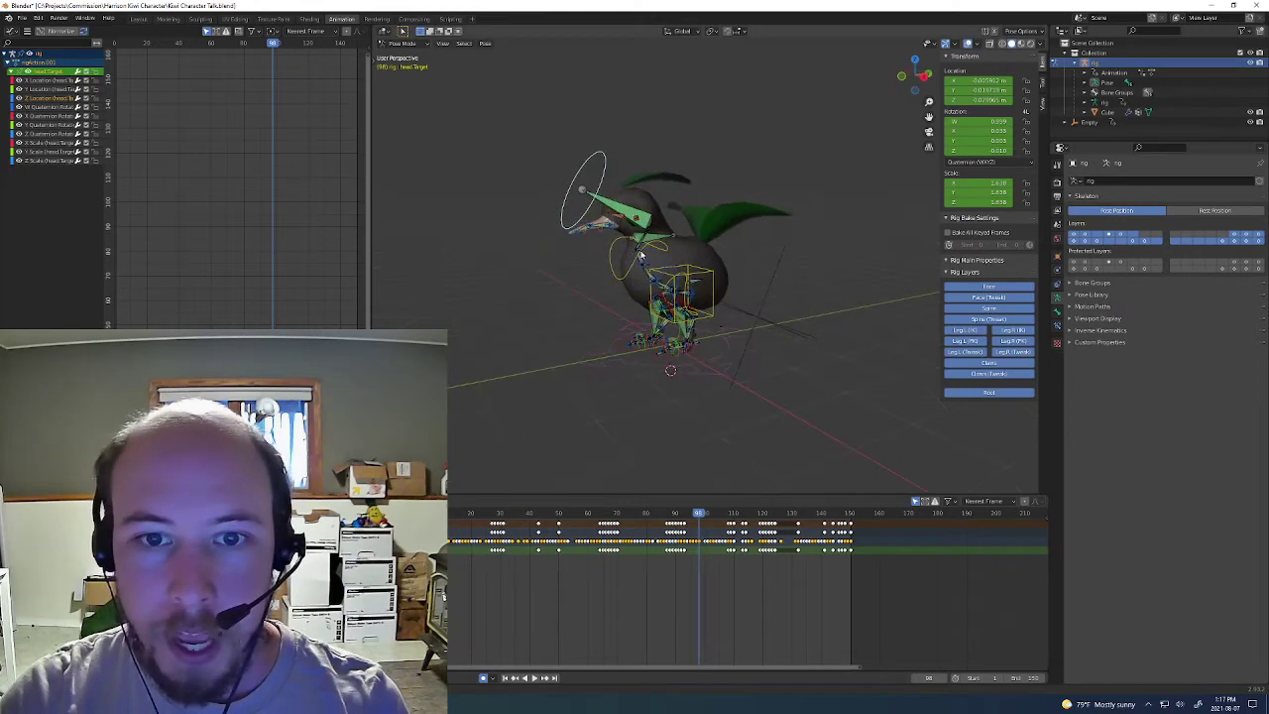
{"action": "scroll", "coordinate": [640, 260], "scroll_direction": "up", "scroll_amount": 5}
{"action": "scroll", "coordinate": [639, 259], "scroll_direction": "up", "scroll_amount": 3}
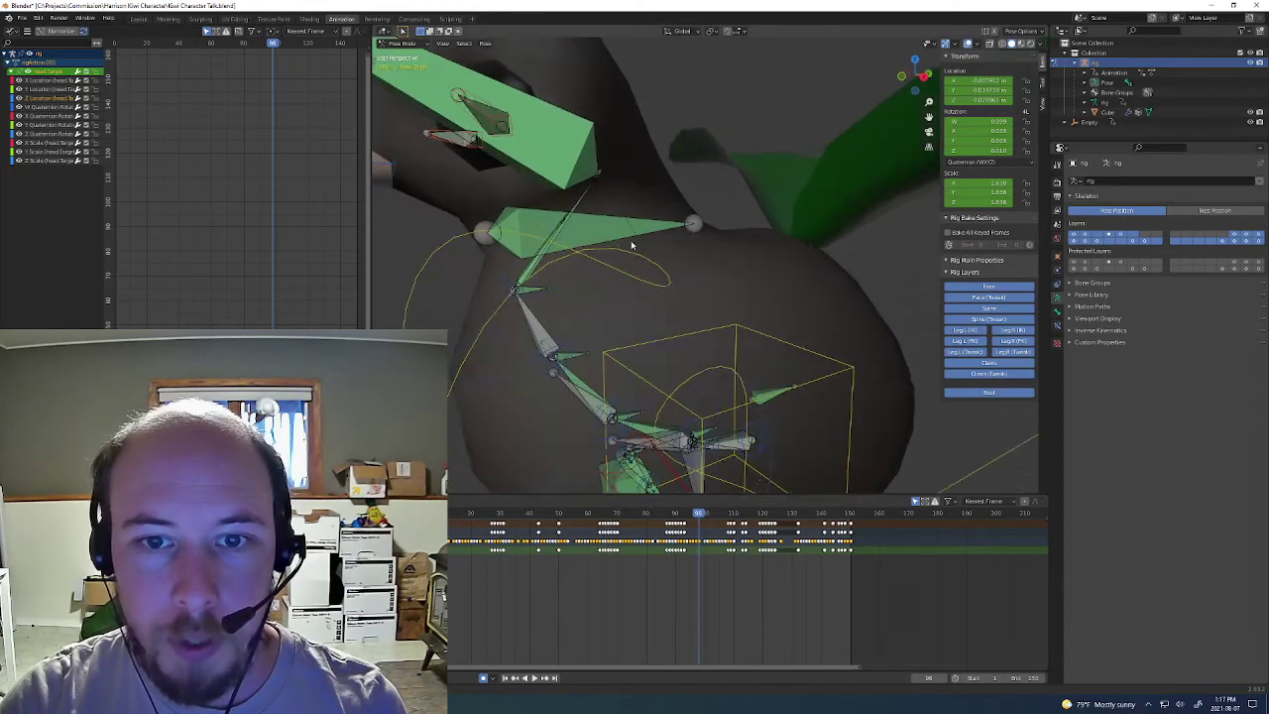
{"action": "left_click", "coordinate": [572, 211]}
{"action": "middle_click_drag", "start_coordinate": [611, 211], "coordinate": [710, 222]}
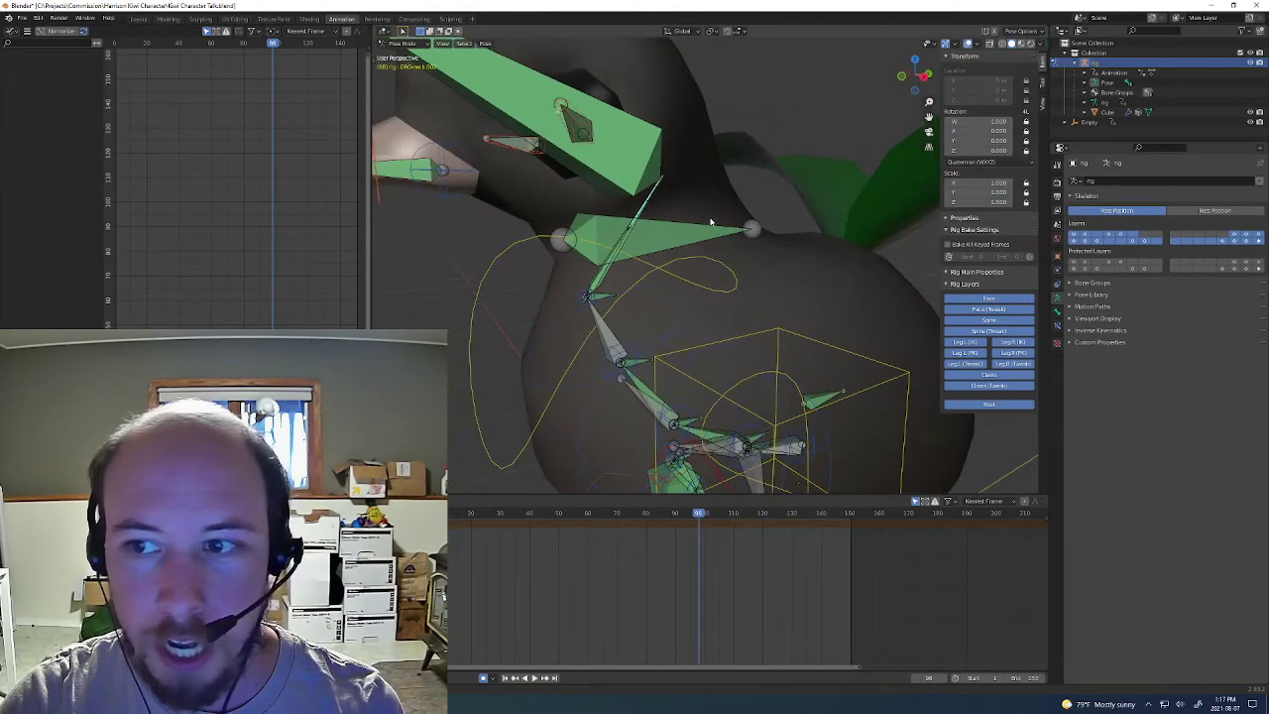
{"action": "left_click", "coordinate": [1056, 330]}
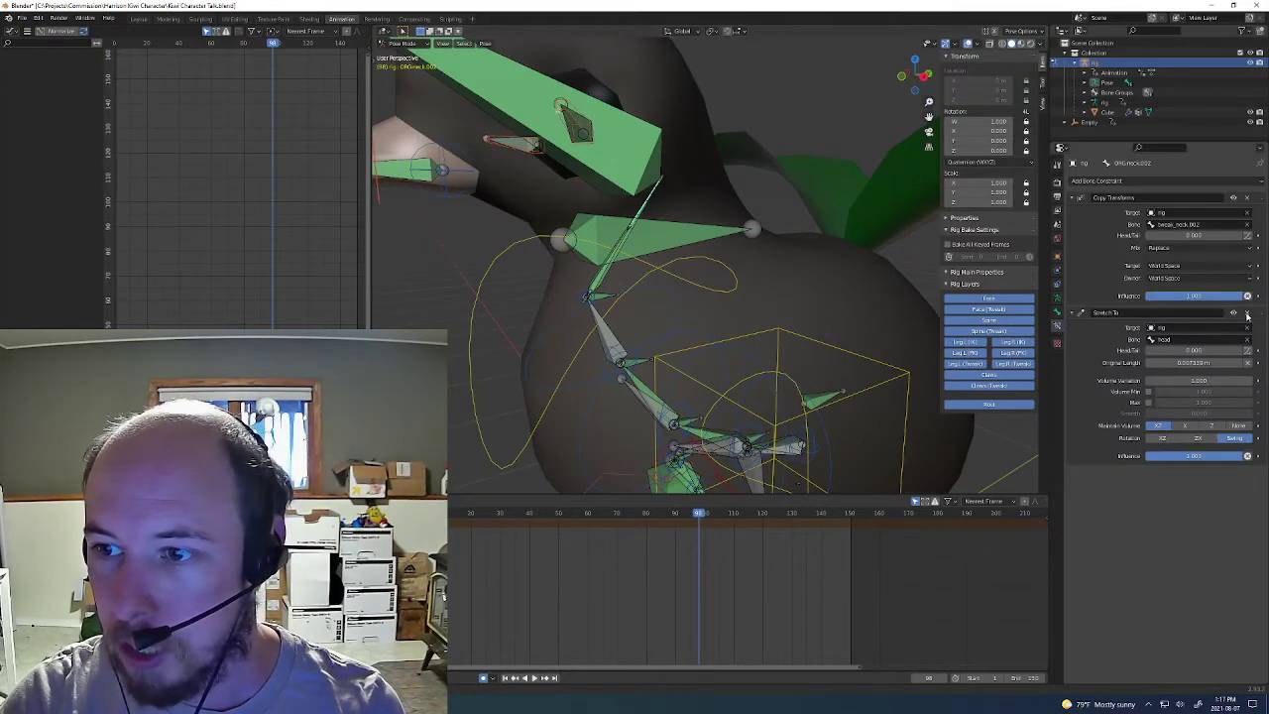
{"action": "left_click", "coordinate": [1248, 313]}
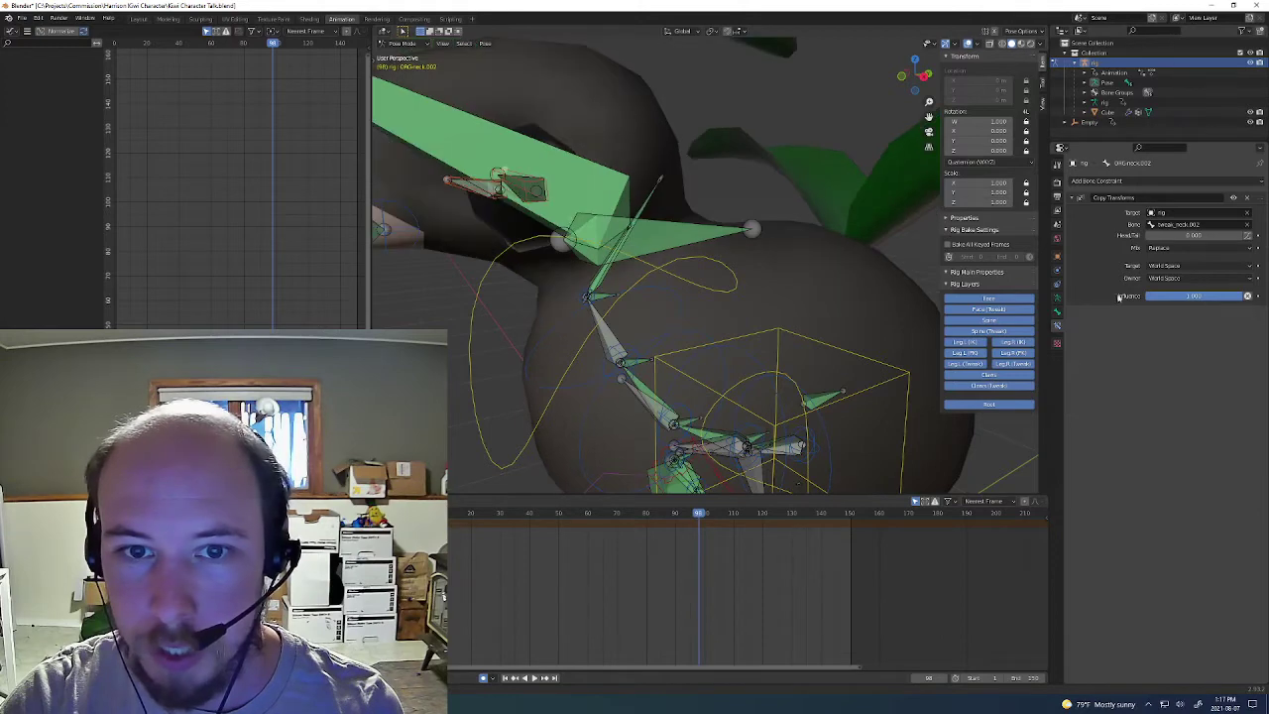
- Select the MCH-STR-neck bone at the top of the kiwi's neck and remove its Stretch To constraint
{"action": "left_click", "coordinate": [612, 261]}
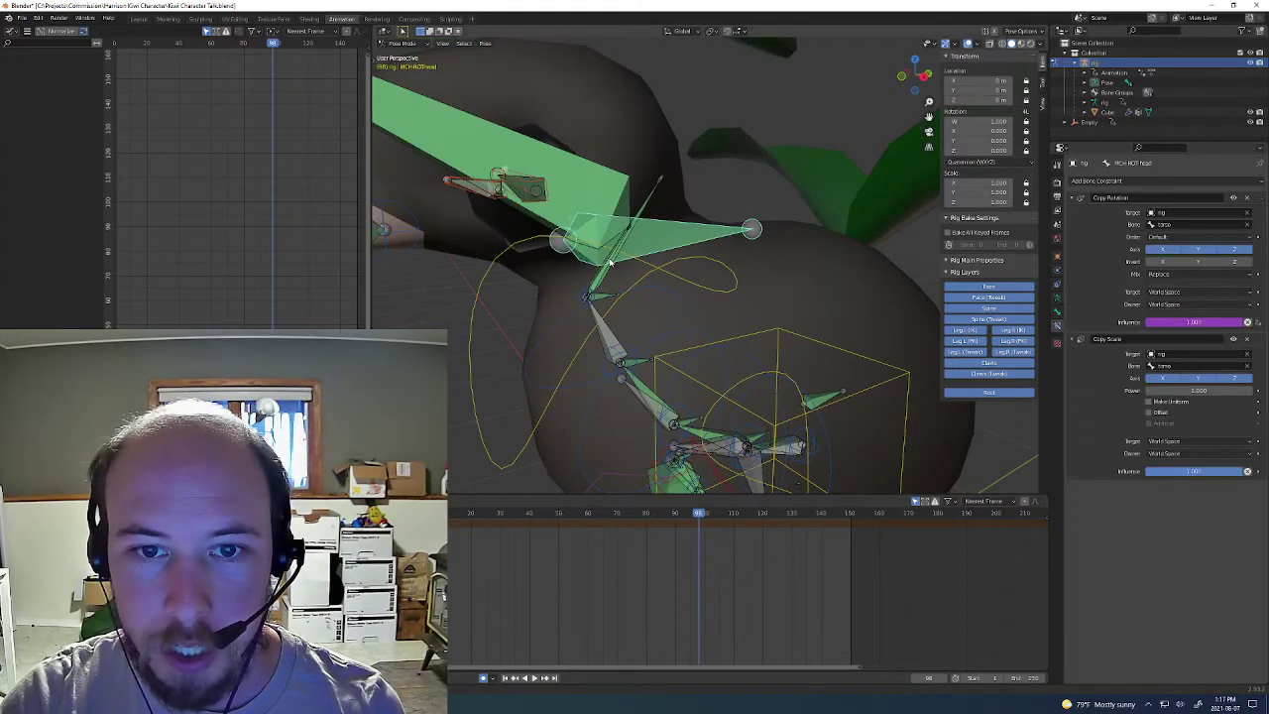
{"action": "left_click", "coordinate": [612, 261]}
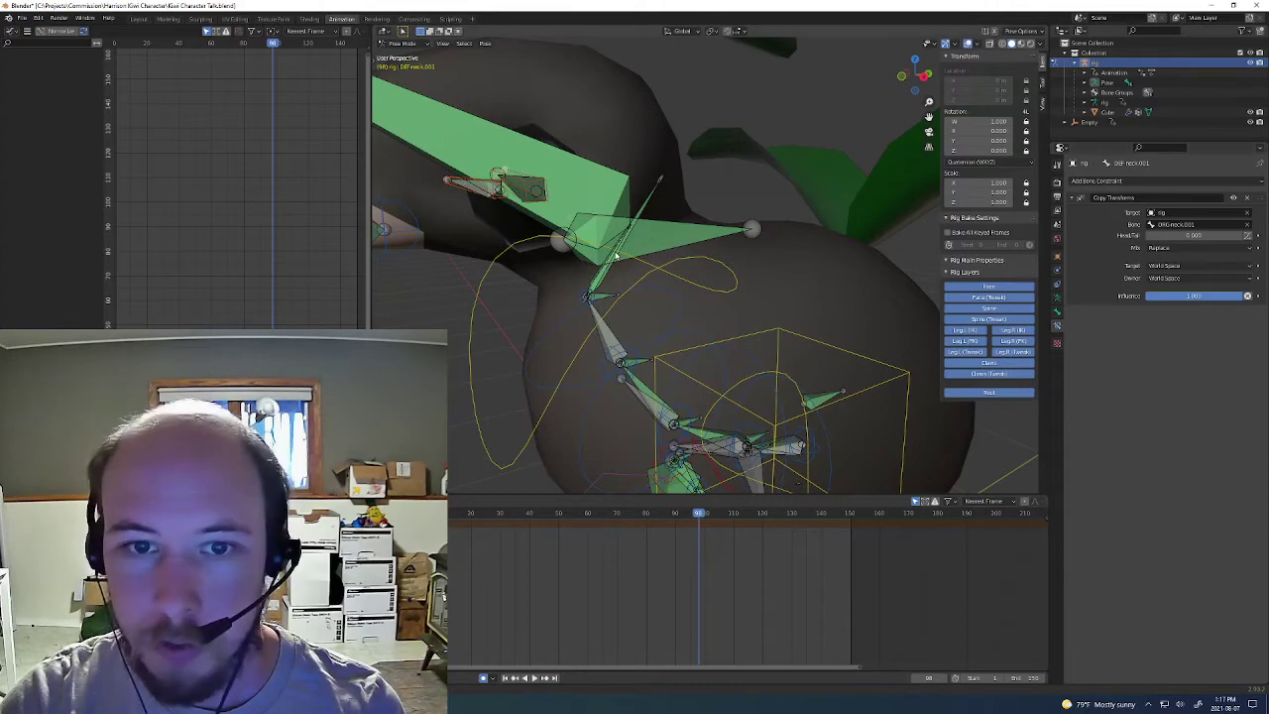
{"action": "left_click", "coordinate": [616, 256]}
{"action": "left_click", "coordinate": [615, 256]}
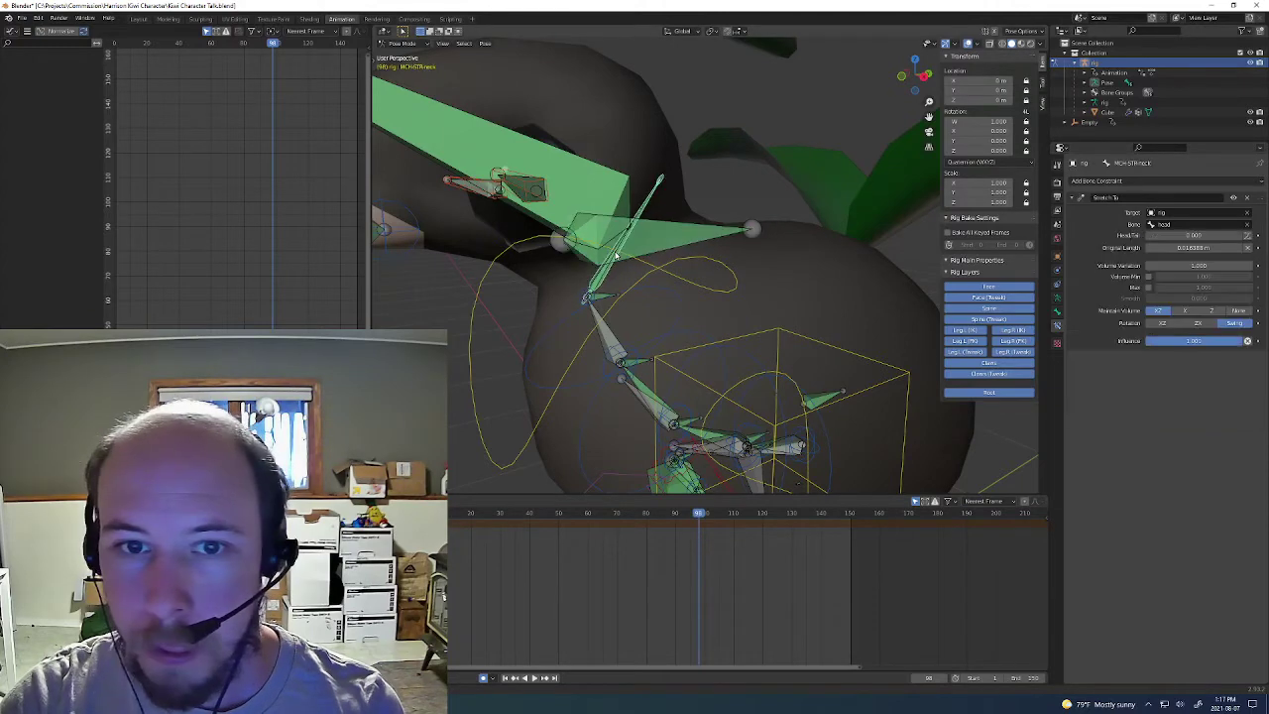
{"action": "left_click", "coordinate": [1247, 199]}
{"action": "scroll", "coordinate": [601, 266], "scroll_direction": "down", "scroll_amount": 2}
{"action": "middle_click_drag", "start_coordinate": [656, 286], "coordinate": [689, 257], "text": "shift"}
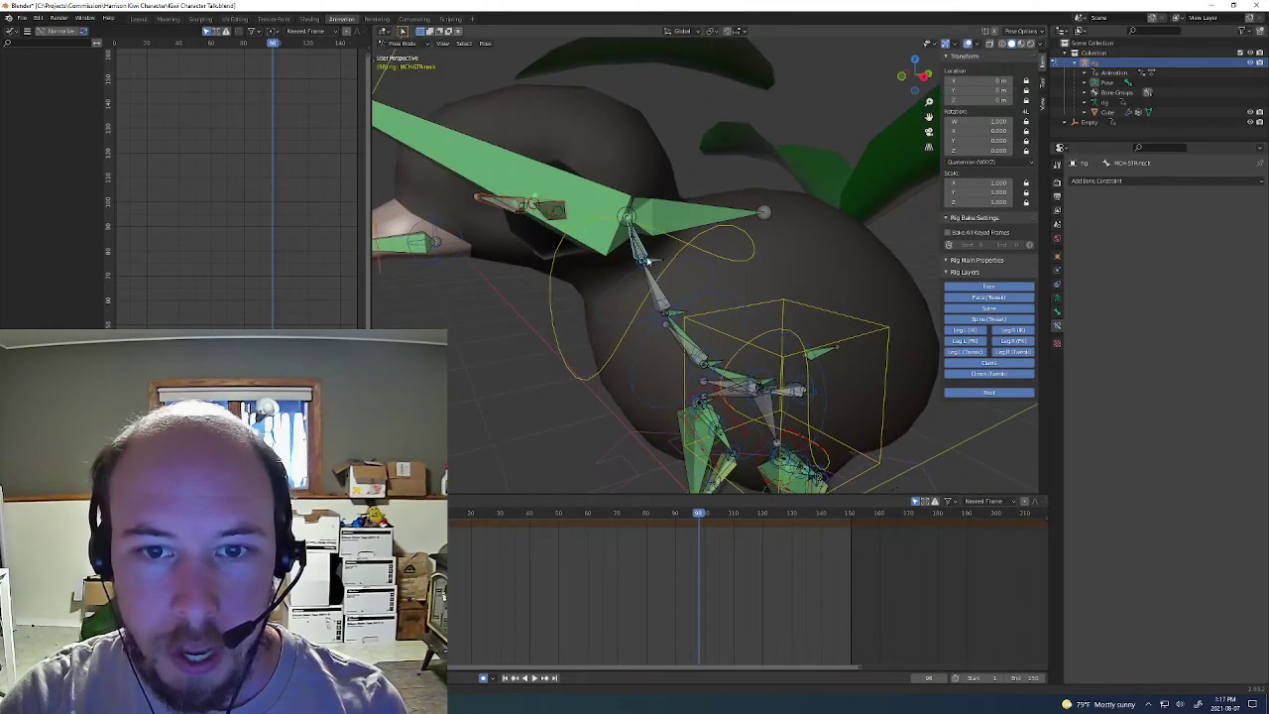
- Check the tweak_neck.001 and MCH-STR-neck bones up close for remaining bone constraints
{"action": "scroll", "coordinate": [646, 259], "scroll_direction": "up", "scroll_amount": 4}
{"action": "scroll", "coordinate": [543, 256], "scroll_direction": "up", "scroll_amount": 2}
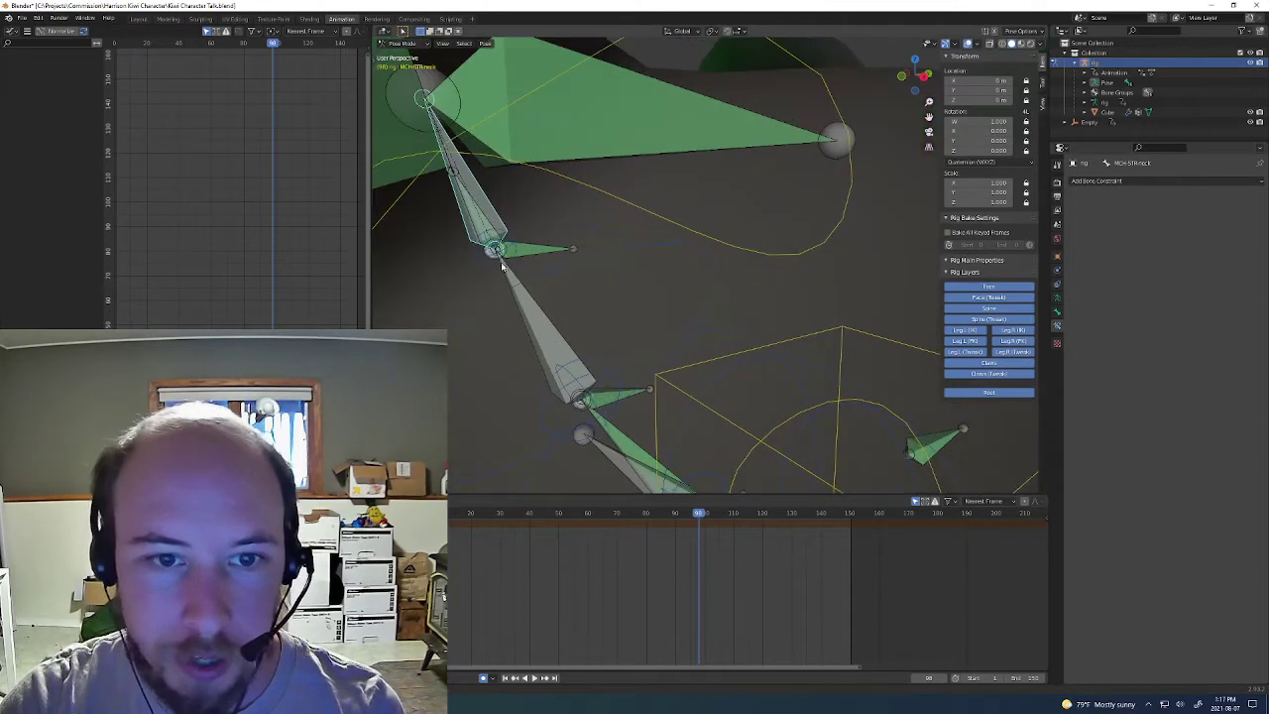
{"action": "left_click", "coordinate": [495, 251]}
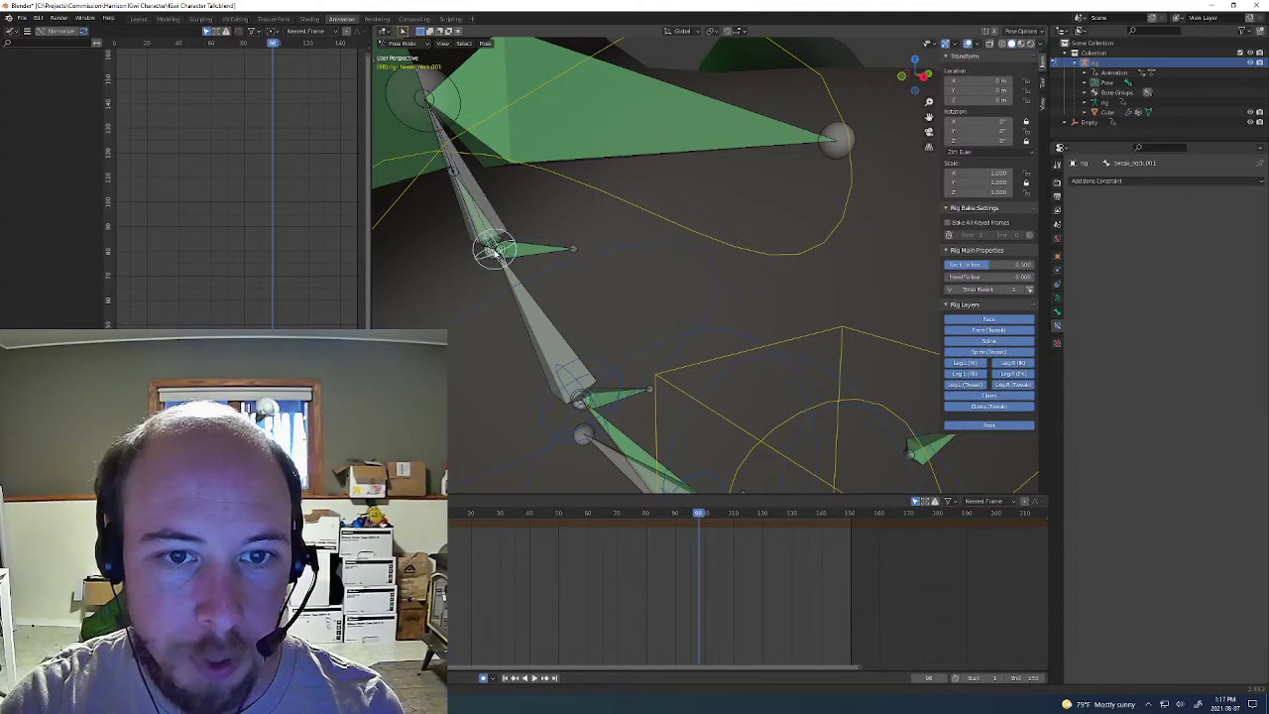
{"action": "left_click", "coordinate": [497, 253]}
{"action": "scroll", "coordinate": [581, 221], "scroll_direction": "down", "scroll_amount": 9}
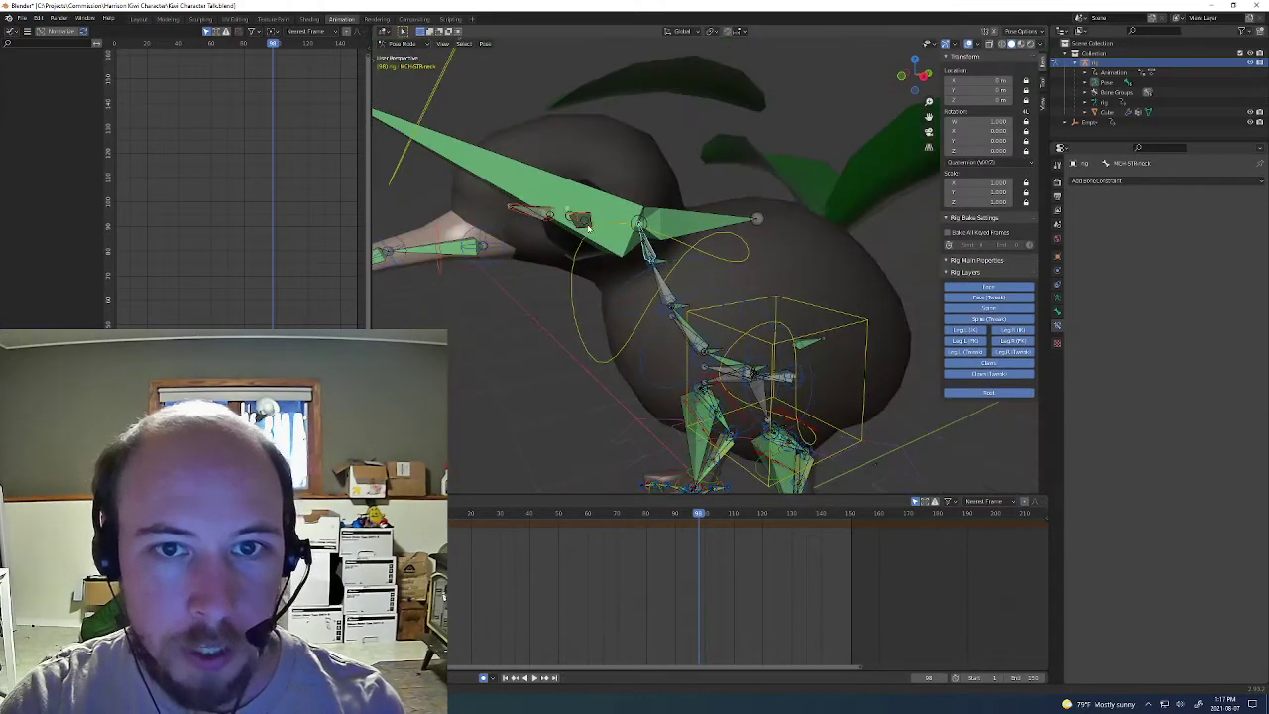
- Select the head target bone and try moving it to test how the head and neck respond
{"action": "left_click", "coordinate": [621, 172]}
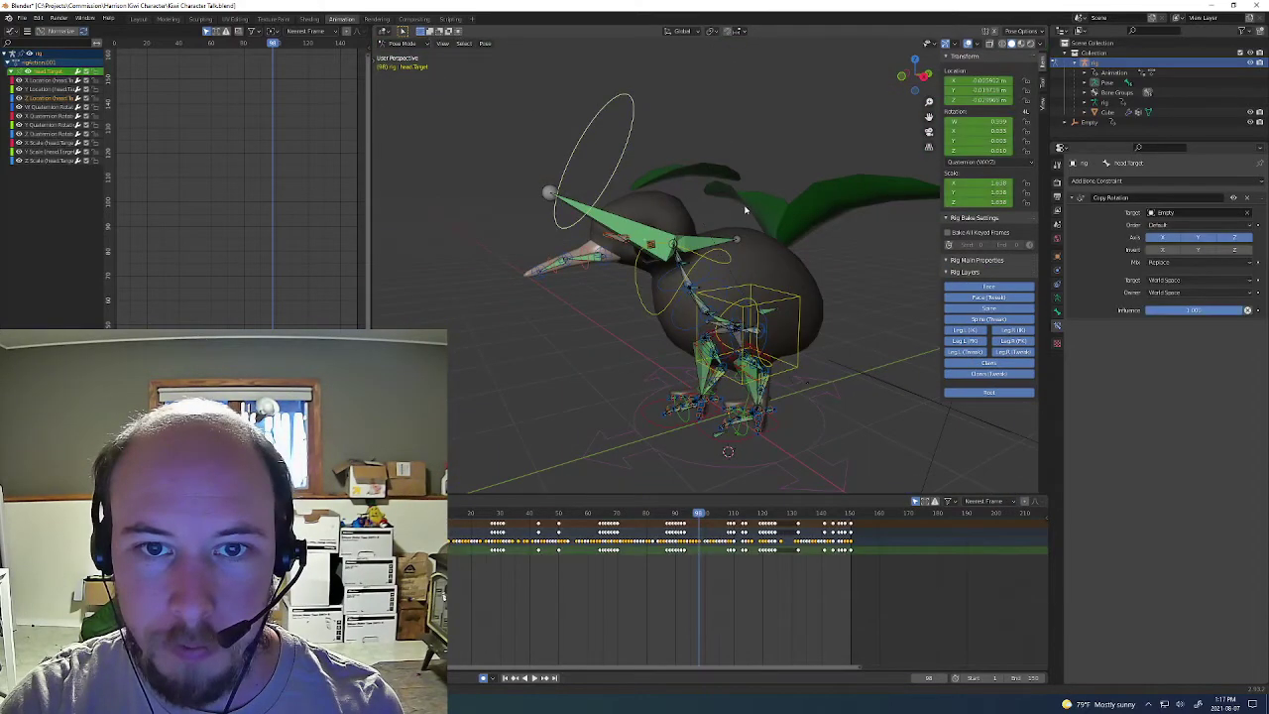
{"action": "middle_click_drag", "start_coordinate": [745, 209], "coordinate": [721, 216]}
{"action": "key", "text": "g"}
{"action": "right_click", "coordinate": [652, 195]}
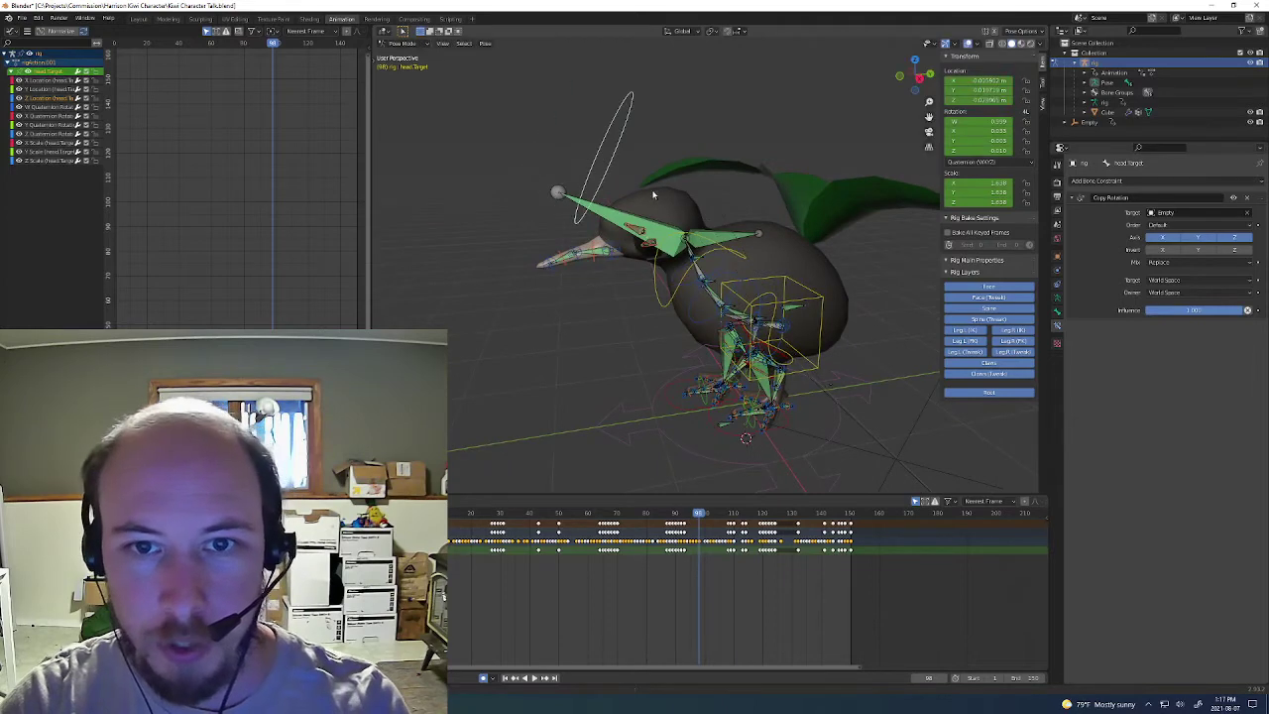
{"action": "key", "text": "g"}
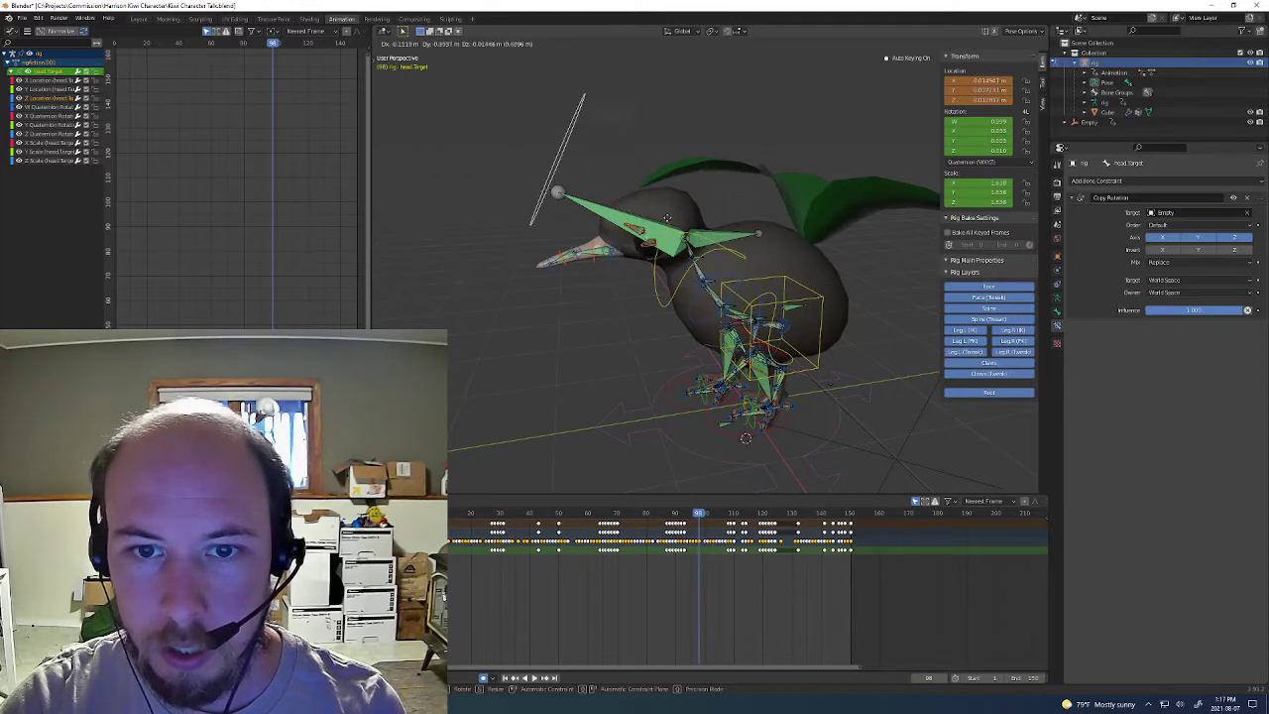
{"action": "left_click", "coordinate": [638, 192]}
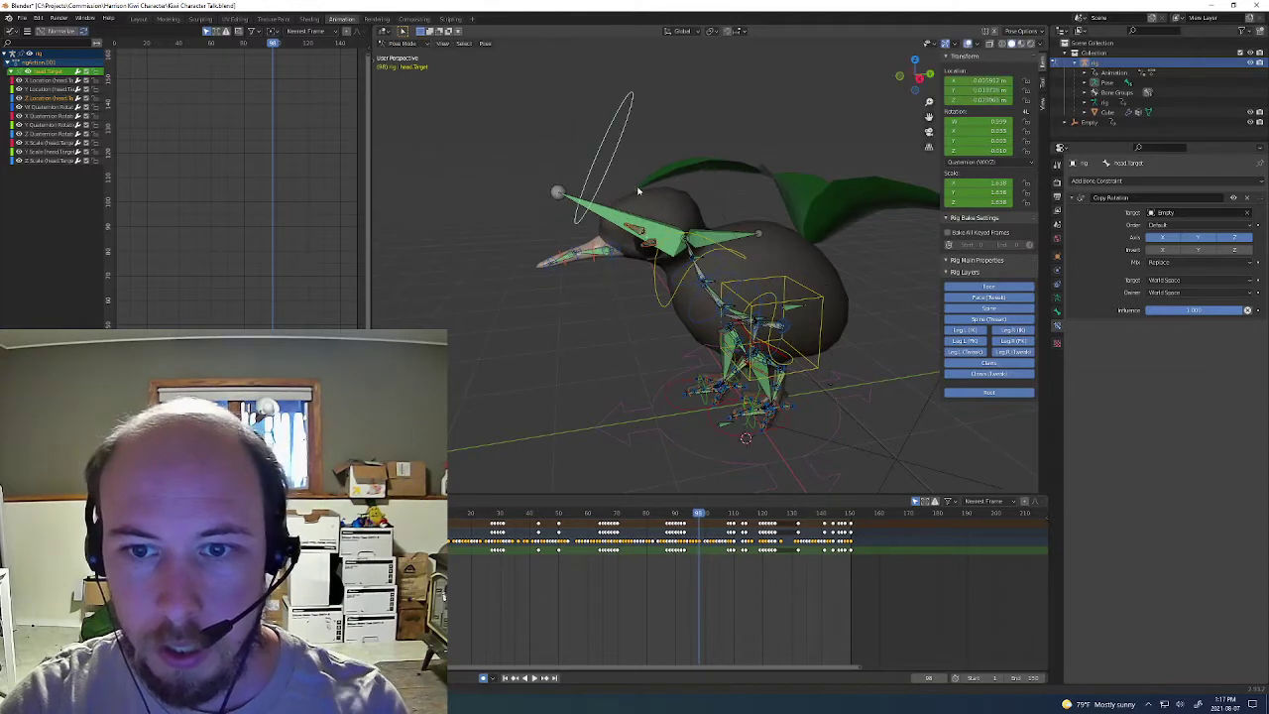
{"action": "left_click", "coordinate": [712, 134]}
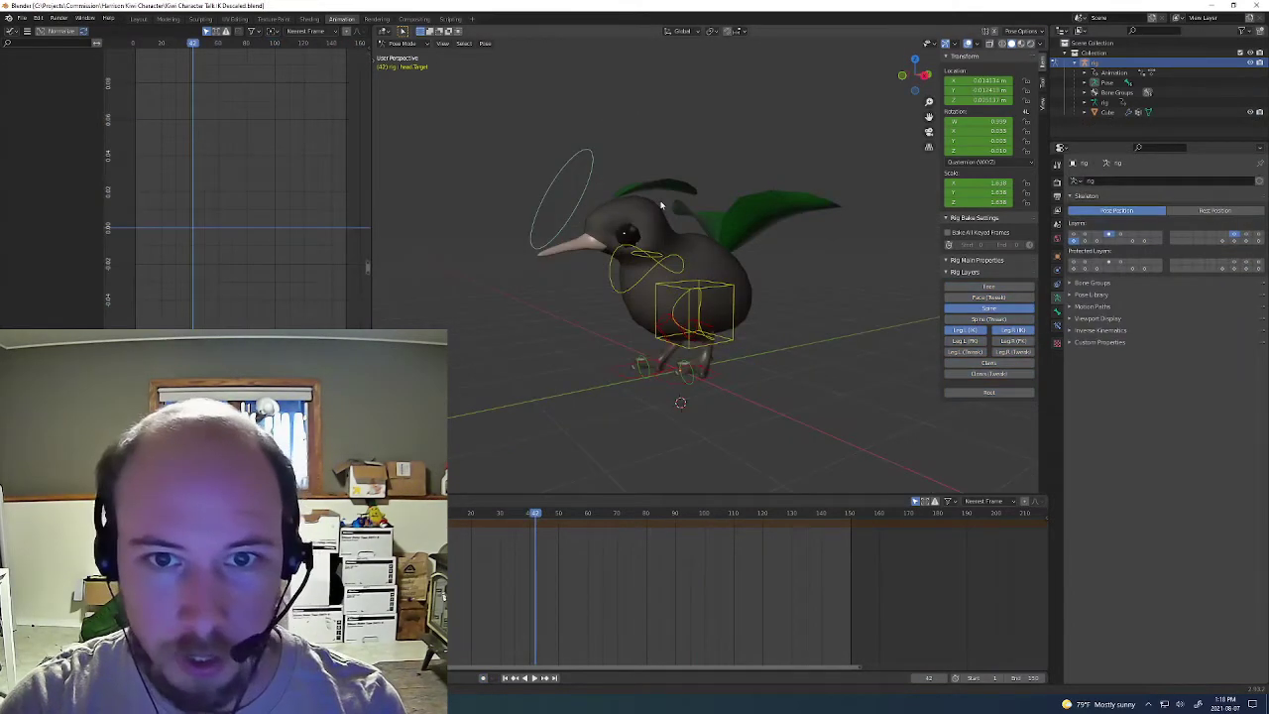
- In the Kiwi Character Talk IK Descaled file, select the head target bone and make the rig's hidden armature layers visible
{"action": "scroll", "coordinate": [532, 187], "scroll_direction": "up", "scroll_amount": 2}
{"action": "left_click", "coordinate": [502, 165]}
{"action": "middle_click_drag", "start_coordinate": [745, 207], "coordinate": [694, 230]}
{"action": "left_click_drag", "start_coordinate": [1087, 243], "coordinate": [1145, 242], "text": "shift"}
{"action": "mouse_move", "coordinate": [1123, 236]}
{"action": "left_mouse_down", "text": "shift"}
{"action": "mouse_move", "coordinate": [1077, 236]}
{"action": "mouse_move", "coordinate": [1146, 263]}
{"action": "left_mouse_up", "text": "shift"}
{"action": "mouse_move", "coordinate": [1145, 269]}
{"action": "left_mouse_down", "text": "shift"}
{"action": "mouse_move", "coordinate": [1072, 263]}
{"action": "mouse_move", "coordinate": [1145, 262]}
{"action": "left_mouse_up", "text": "shift"}
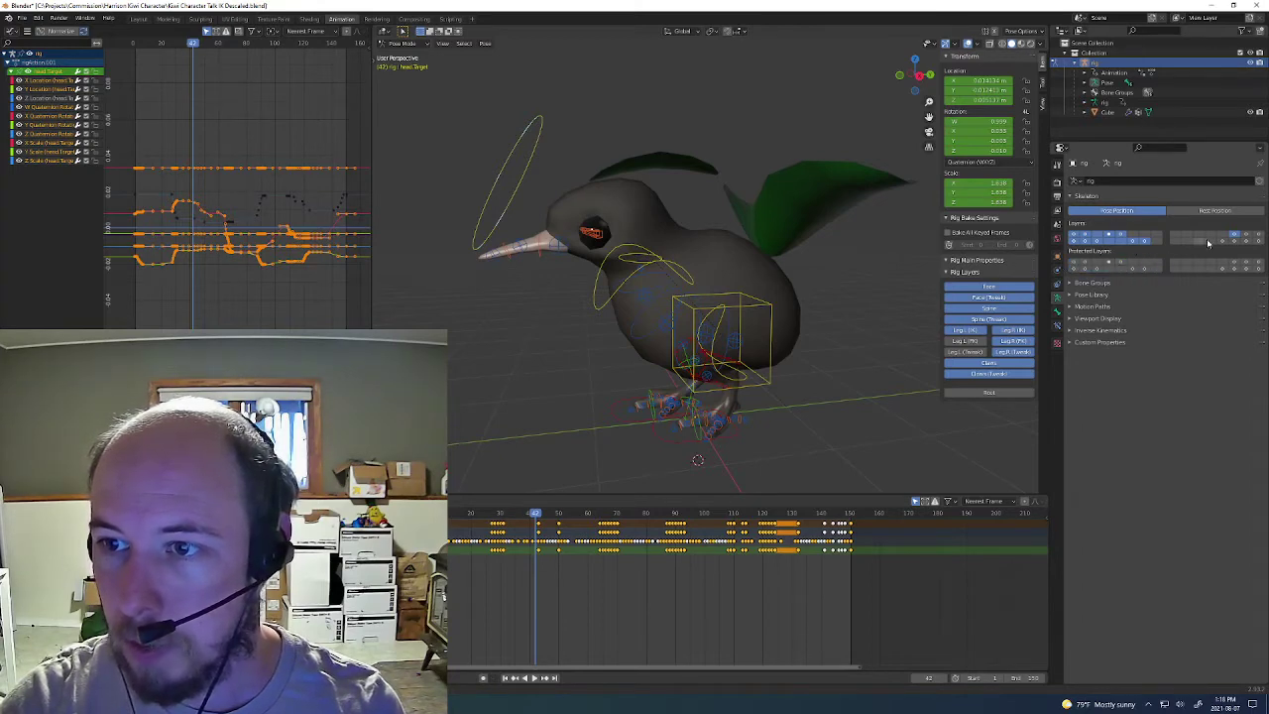
{"action": "left_click_drag", "start_coordinate": [1220, 241], "coordinate": [1259, 241], "text": "shift"}
{"action": "left_click_drag", "start_coordinate": [1258, 234], "coordinate": [1246, 234], "text": "shift"}
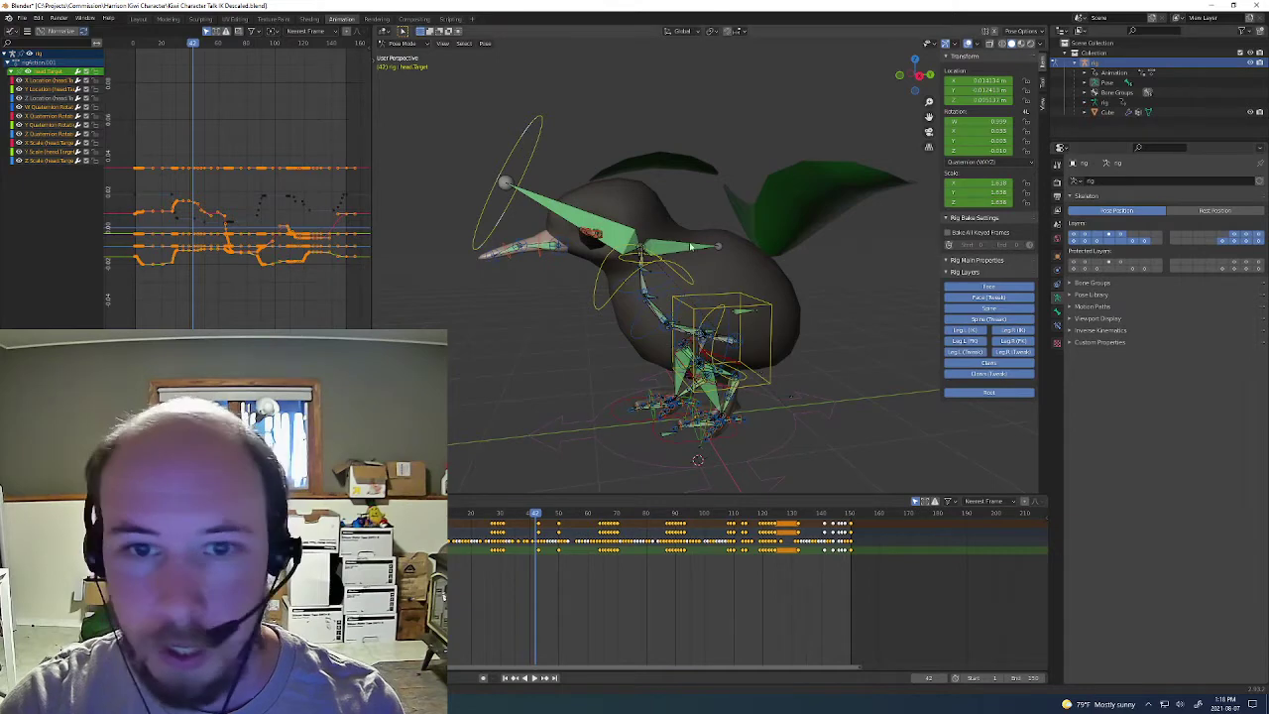
- Examine the overlapping bones between the neck and head, cycling the selection to the MCH-STR-neck bone
{"action": "mouse_move", "coordinate": [628, 246]}
{"action": "middle_mouse_down"}
{"action": "mouse_move", "coordinate": [543, 242]}
{"action": "mouse_move", "coordinate": [635, 262]}
{"action": "middle_mouse_up"}
{"action": "scroll", "coordinate": [634, 254], "scroll_direction": "up", "scroll_amount": 5}
{"action": "scroll", "coordinate": [635, 261], "scroll_direction": "up", "scroll_amount": 4}
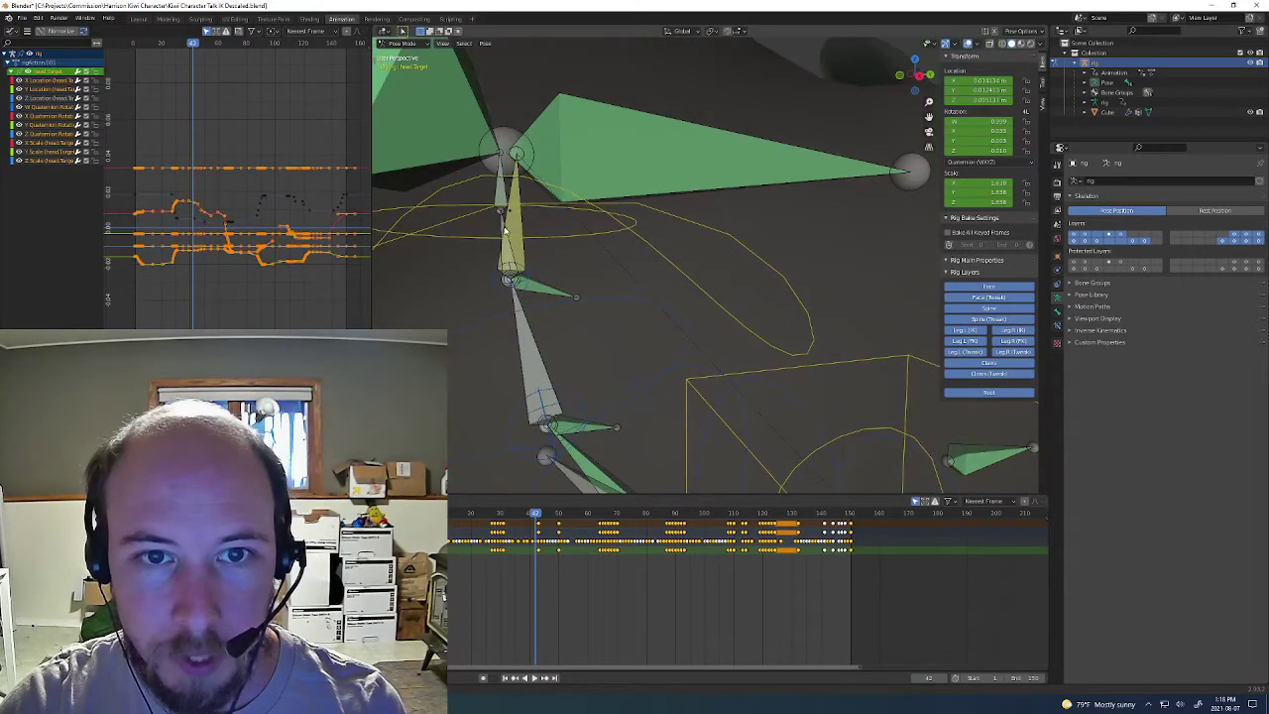
{"action": "scroll", "coordinate": [515, 288], "scroll_direction": "up", "scroll_amount": 3}
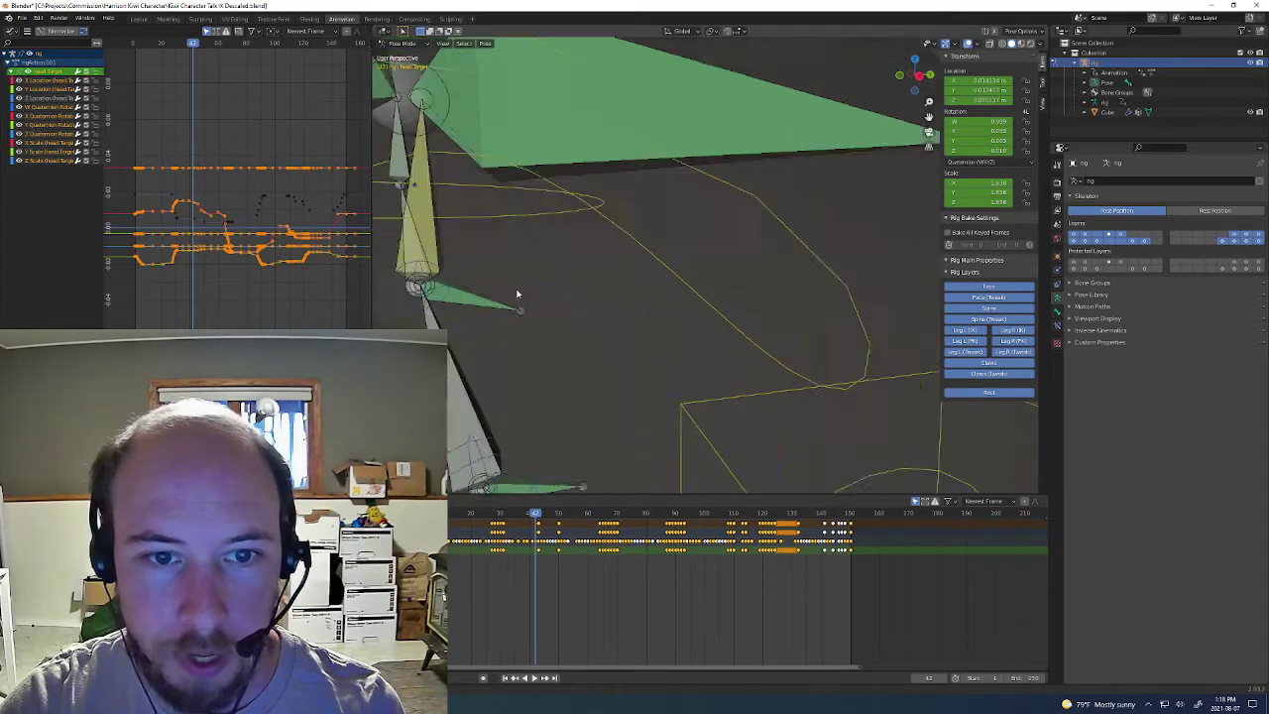
{"action": "middle_click_drag", "start_coordinate": [451, 299], "coordinate": [690, 303], "text": "shift"}
{"action": "middle_click_drag", "start_coordinate": [733, 380], "coordinate": [577, 220]}
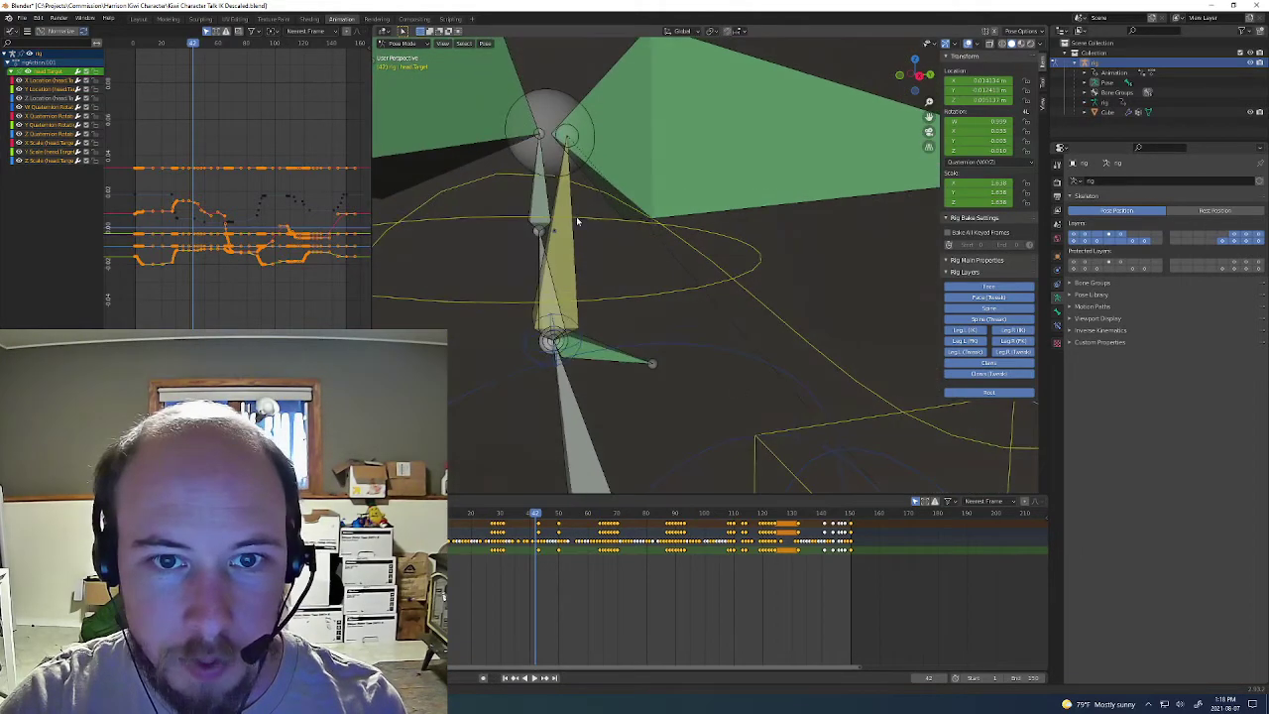
{"action": "left_click", "coordinate": [556, 232]}
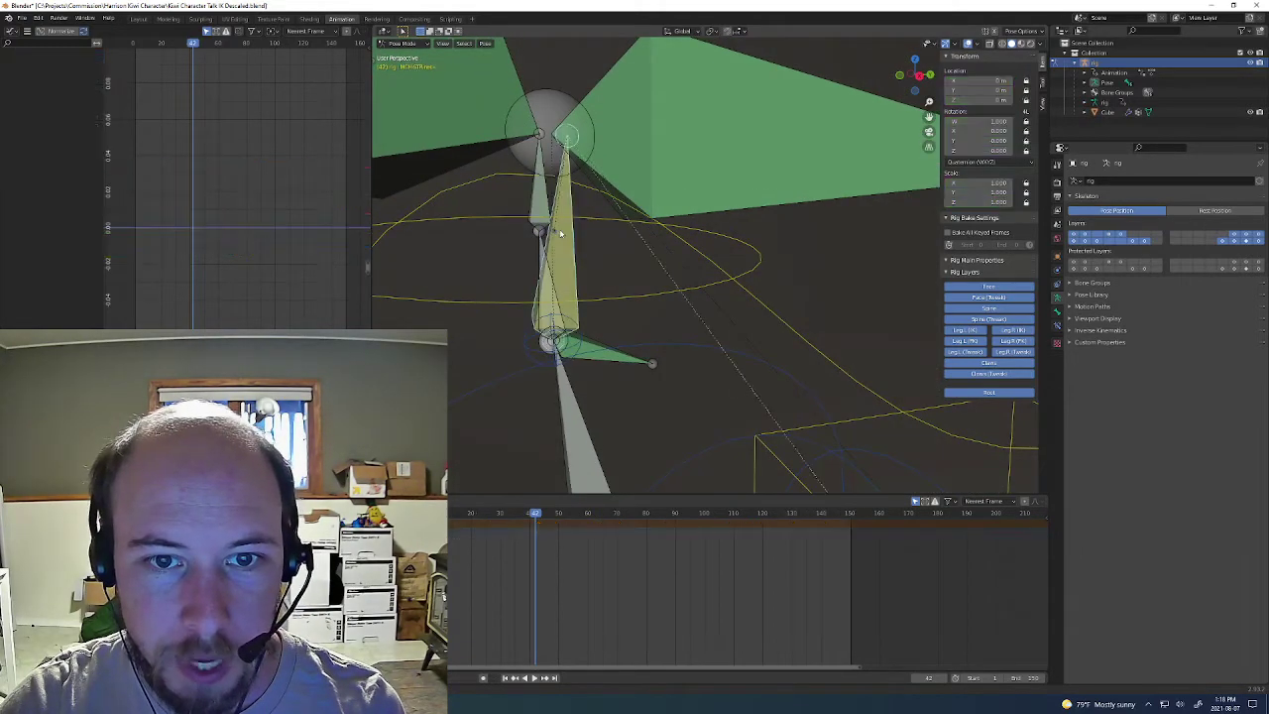
{"action": "left_click", "coordinate": [556, 232]}
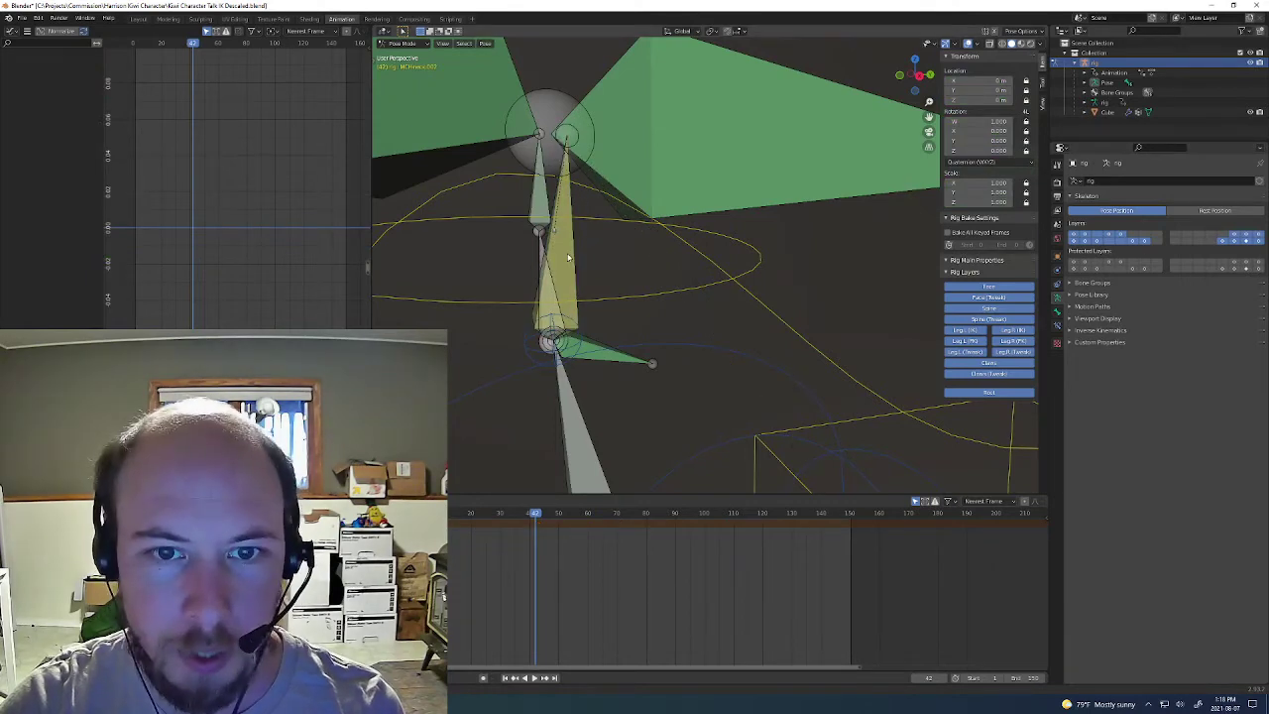
{"action": "left_click", "coordinate": [568, 256]}
- Select all of the rig's bones and review the Rig Main Properties, including the IK Stretch settings of both legs
{"action": "scroll", "coordinate": [584, 218], "scroll_direction": "down", "scroll_amount": 10}
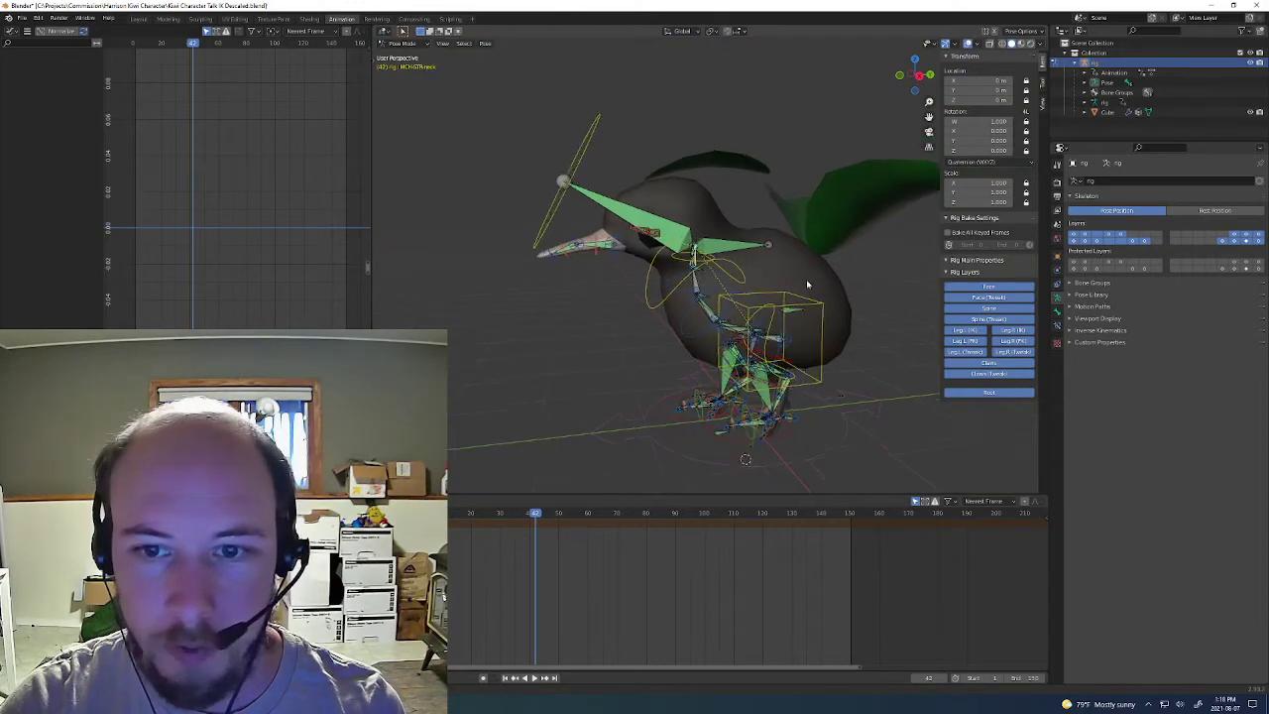
{"action": "middle_click_drag", "start_coordinate": [808, 286], "coordinate": [684, 149]}
{"action": "scroll", "coordinate": [670, 130], "scroll_direction": "up", "scroll_amount": 3}
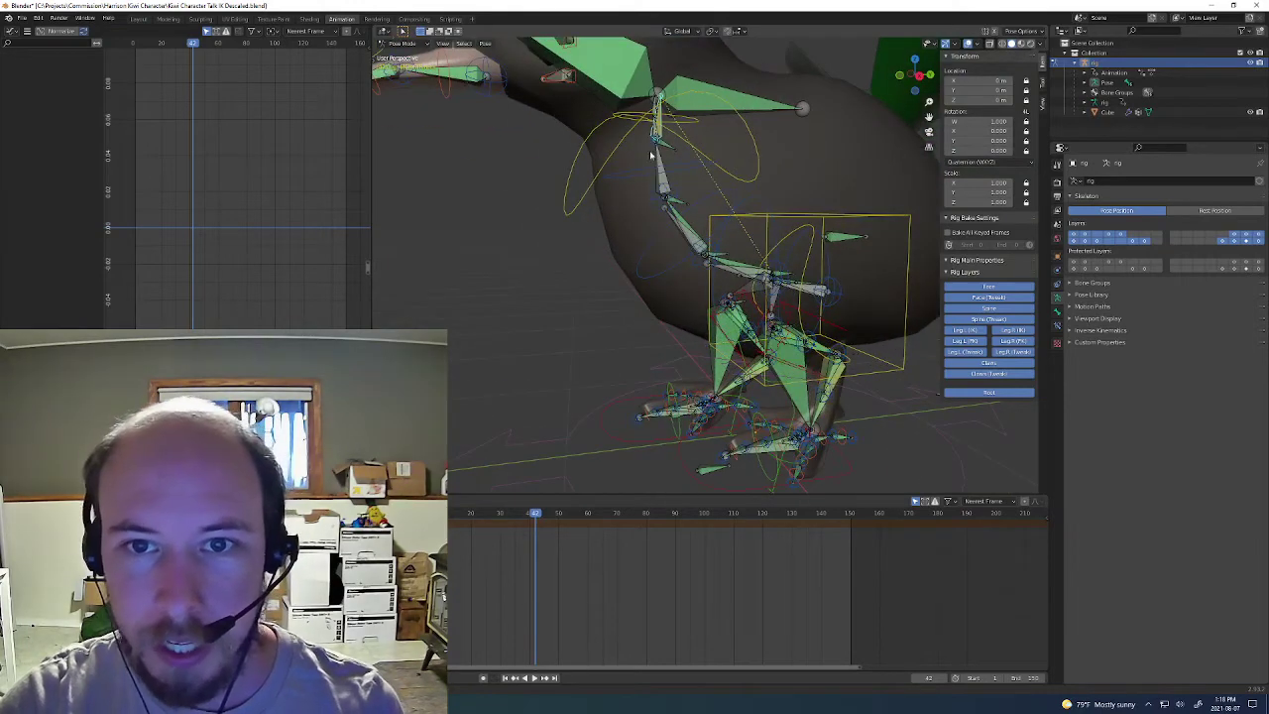
{"action": "scroll", "coordinate": [677, 174], "scroll_direction": "down", "scroll_amount": 3}
{"action": "middle_click_drag", "start_coordinate": [722, 203], "coordinate": [710, 263], "text": "shift"}
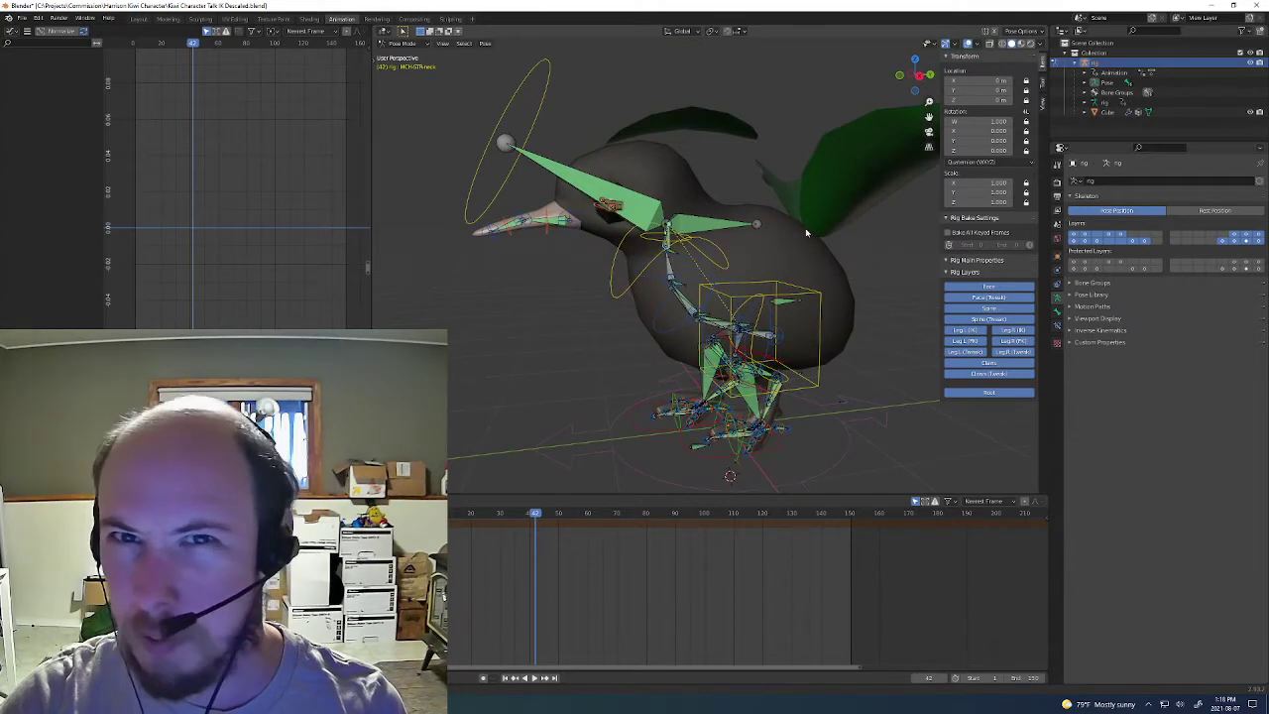
{"action": "key", "text": "a"}
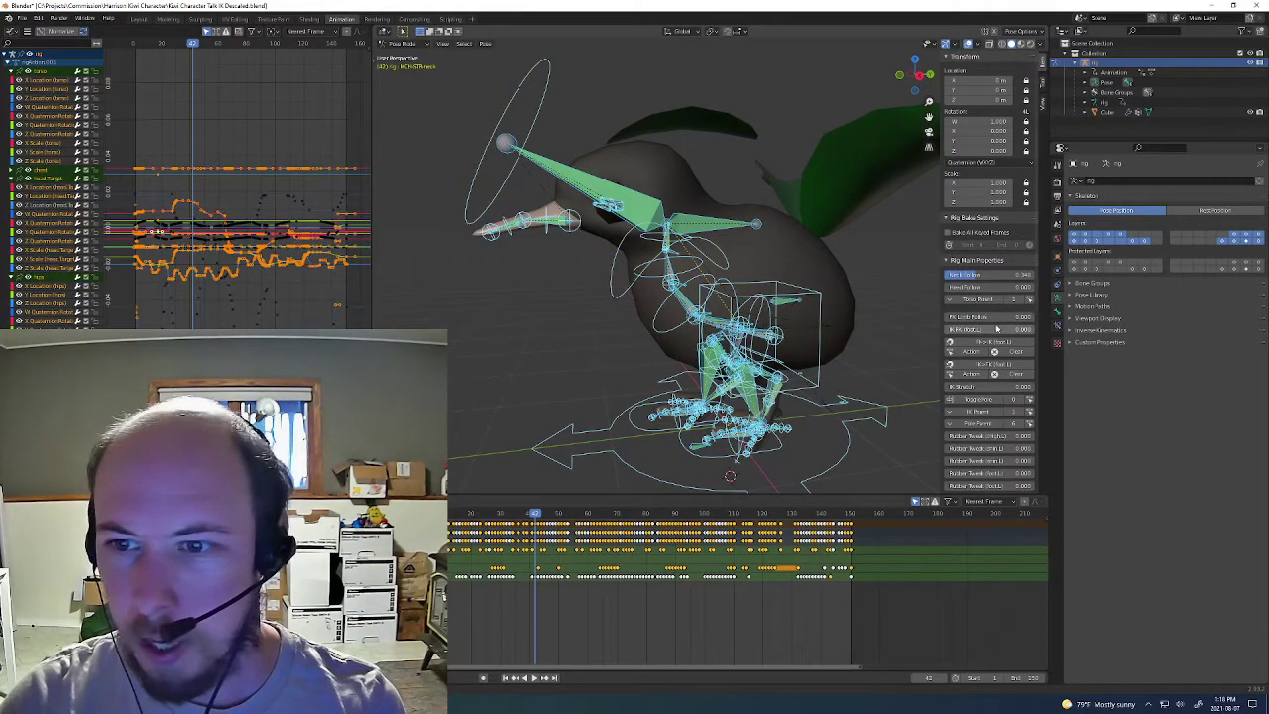
{"action": "scroll", "coordinate": [1007, 231], "scroll_direction": "down", "scroll_amount": 5}
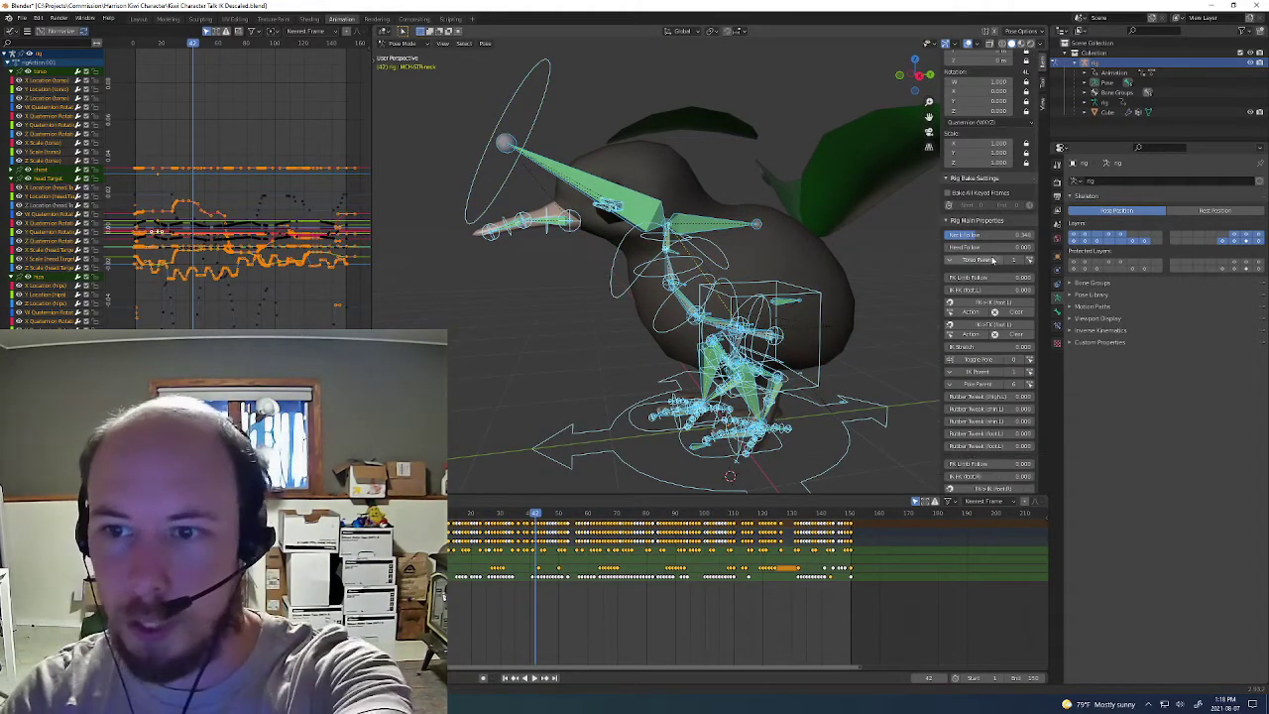
{"action": "scroll", "coordinate": [1007, 231], "scroll_direction": "down", "scroll_amount": 2}
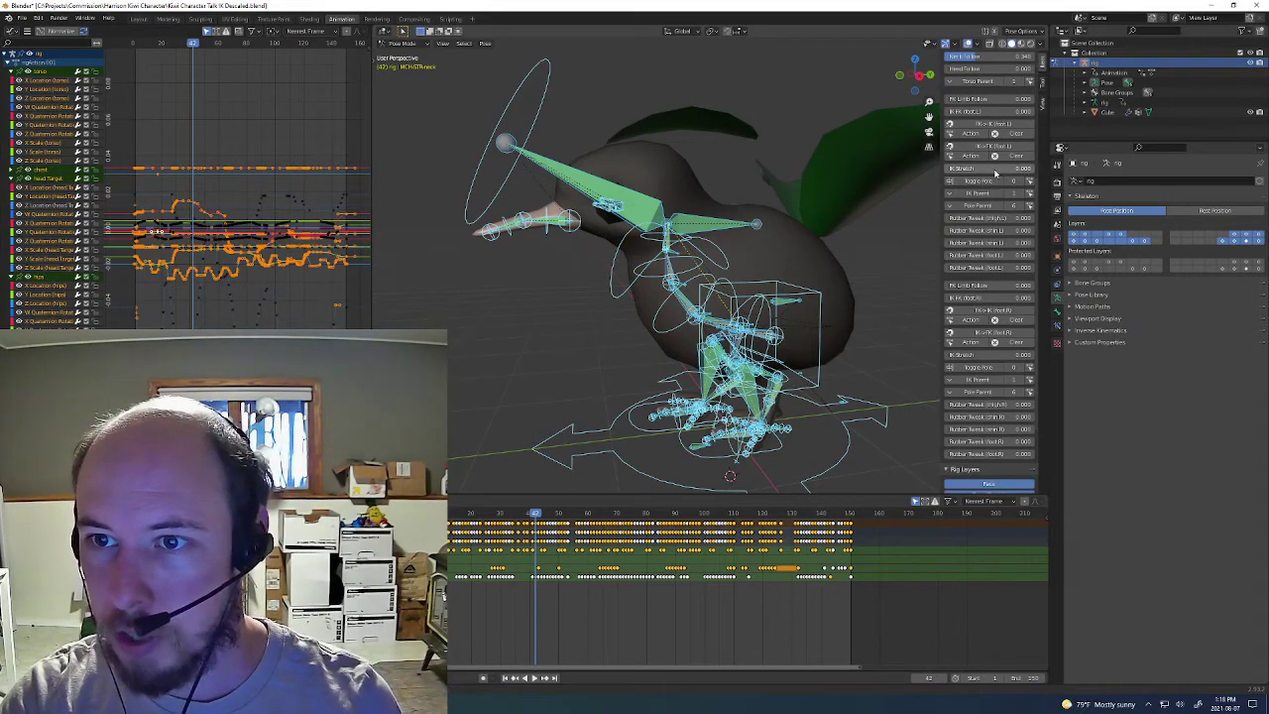
{"action": "scroll", "coordinate": [987, 395], "scroll_direction": "down", "scroll_amount": 2}
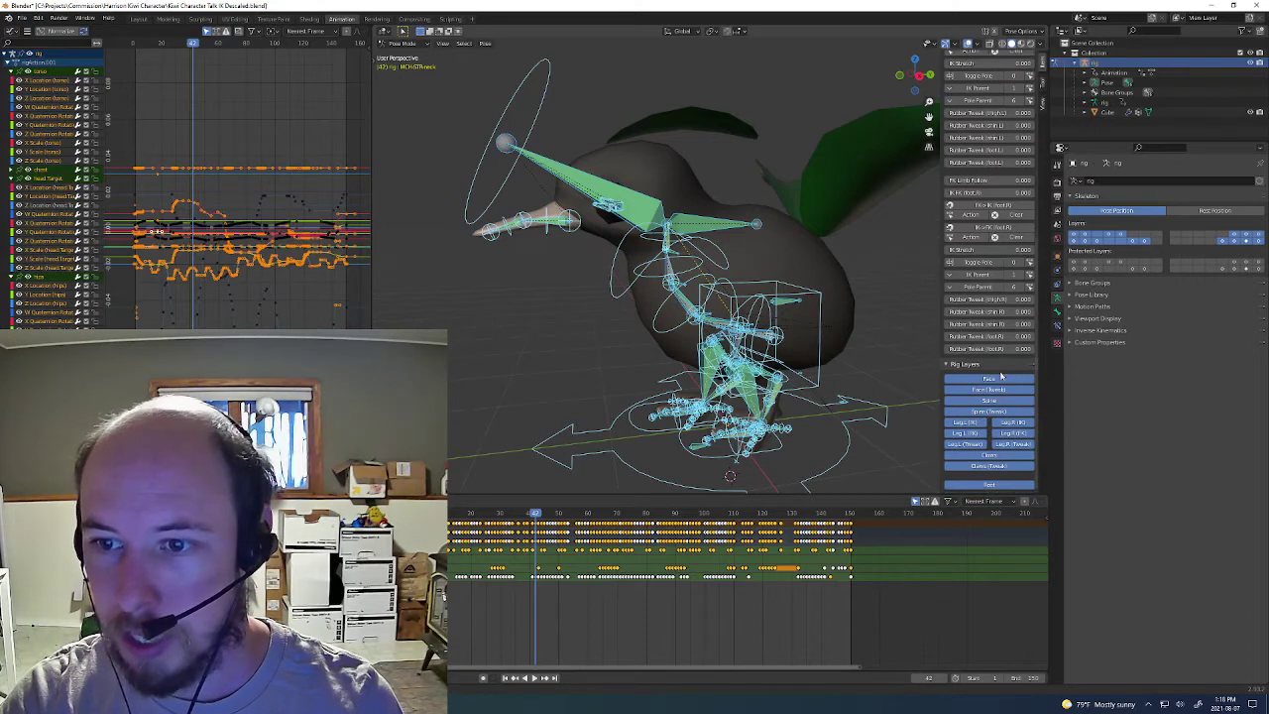
{"action": "scroll", "coordinate": [996, 357], "scroll_direction": "up", "scroll_amount": 8}
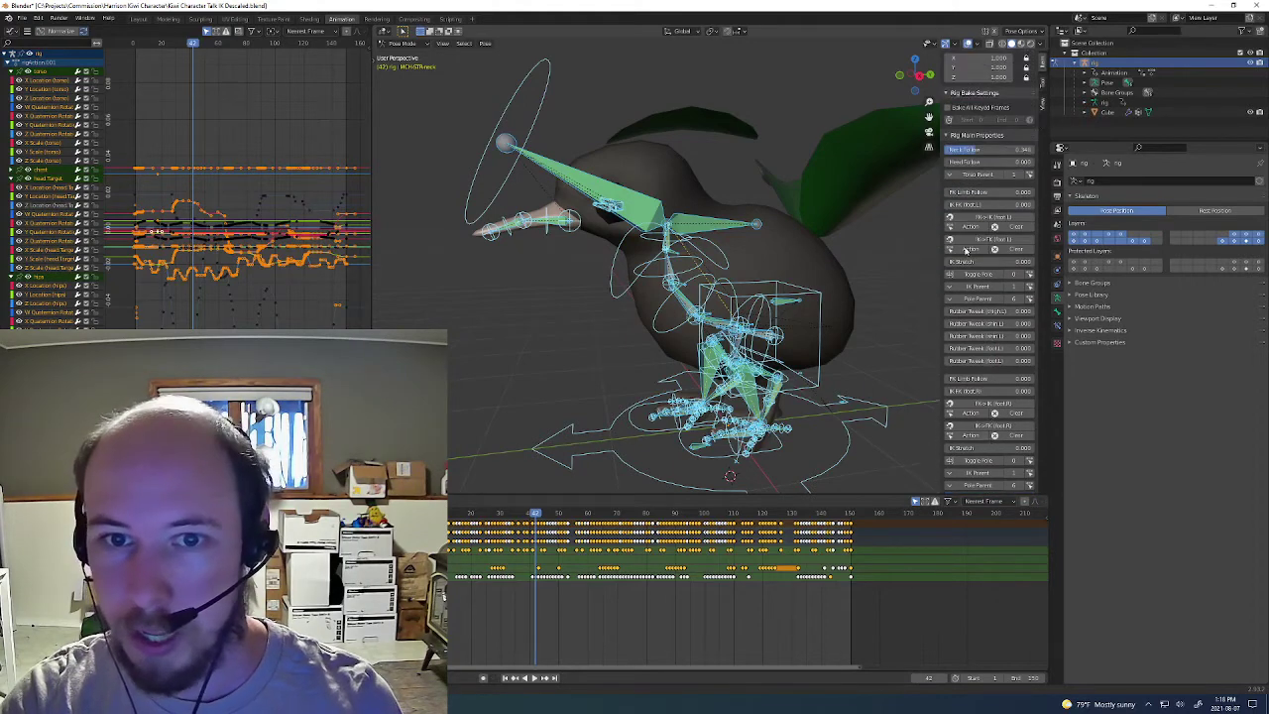
- Deselect the bones and play the talk animation, hiding the rig in Object Mode to watch only the kiwi mesh
{"action": "left_click", "coordinate": [593, 97]}
{"action": "middle_click_drag", "start_coordinate": [608, 184], "coordinate": [575, 483]}
{"action": "key", "text": "space"}
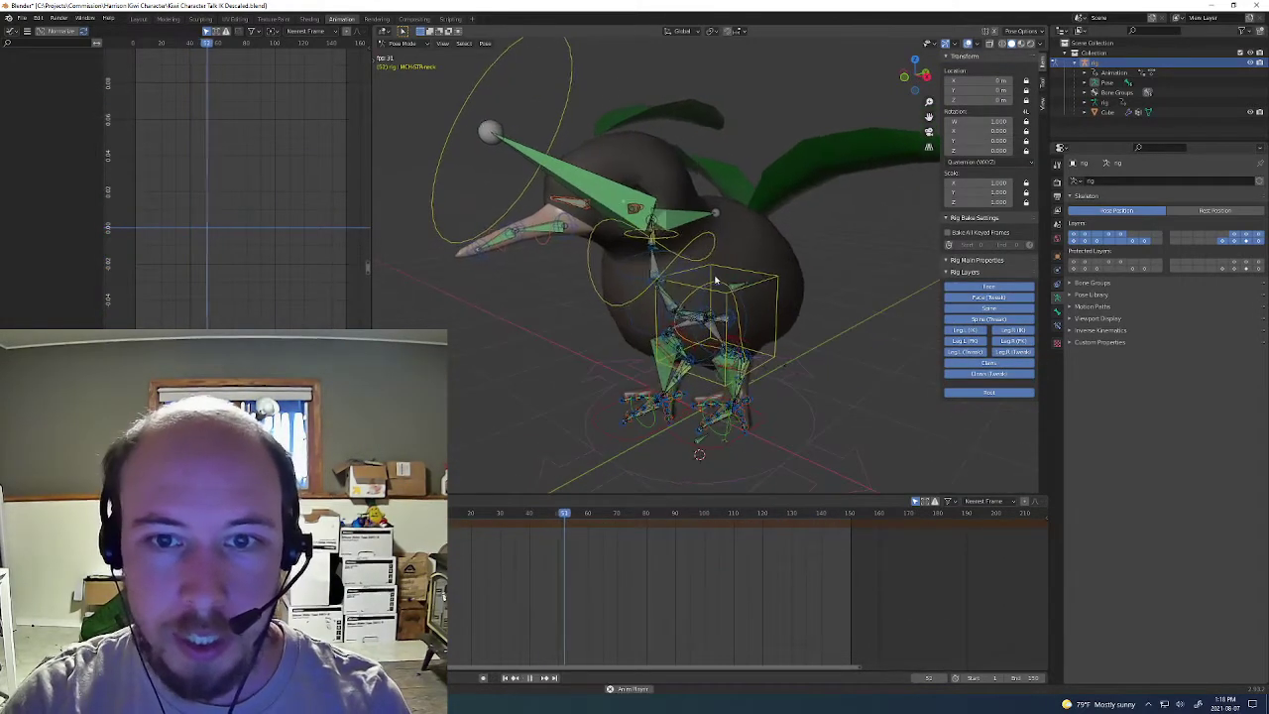
{"action": "scroll", "coordinate": [807, 278], "scroll_direction": "down", "scroll_amount": 3}
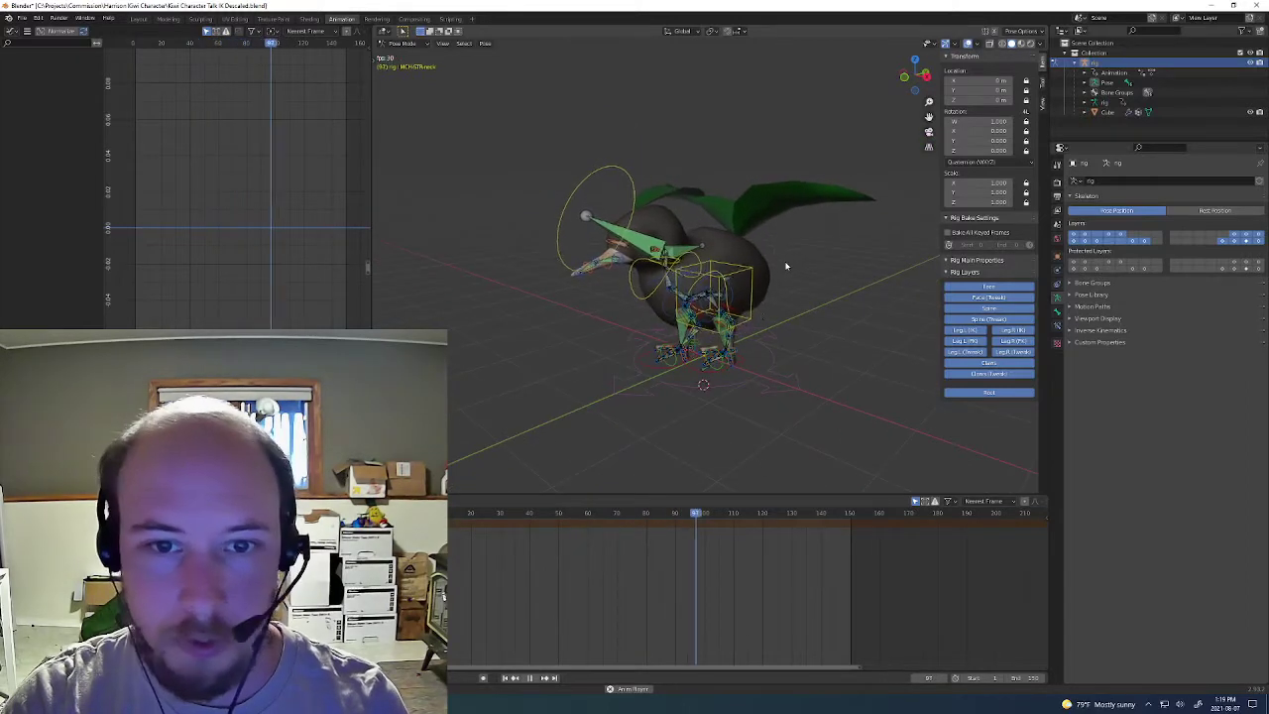
{"action": "key", "text": "ctrl+Tab"}
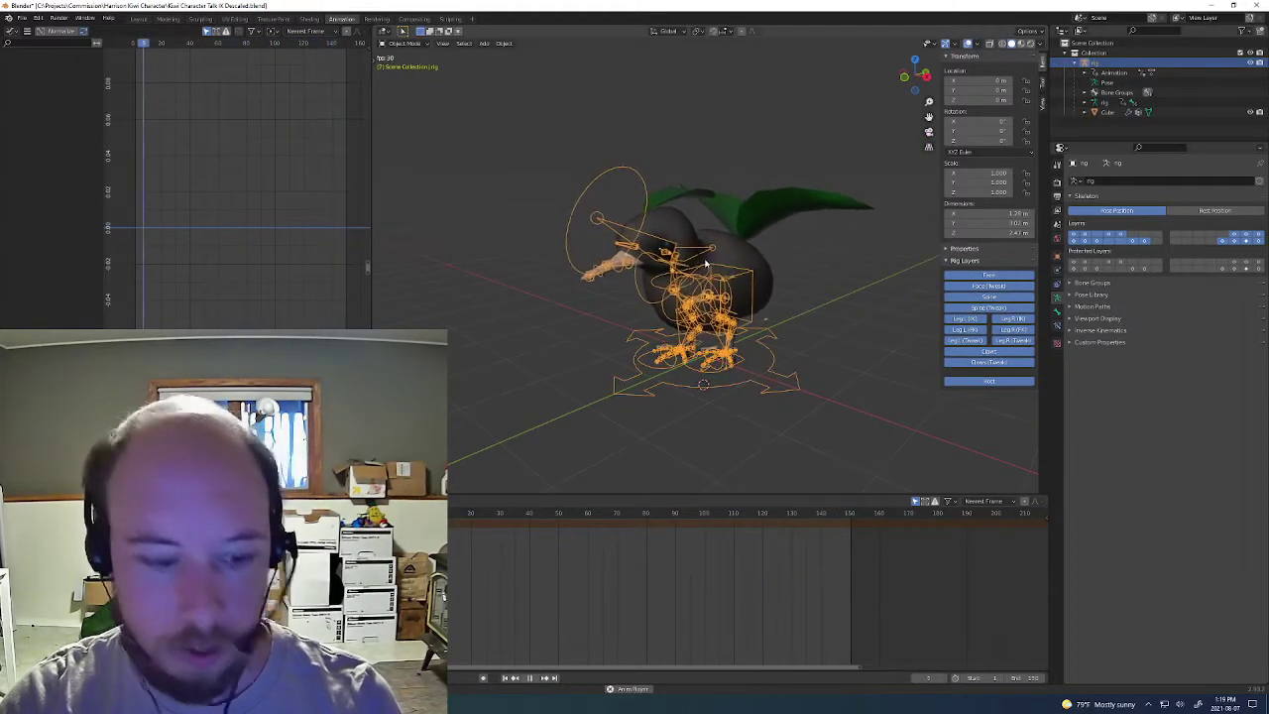
{"action": "key", "text": "h"}
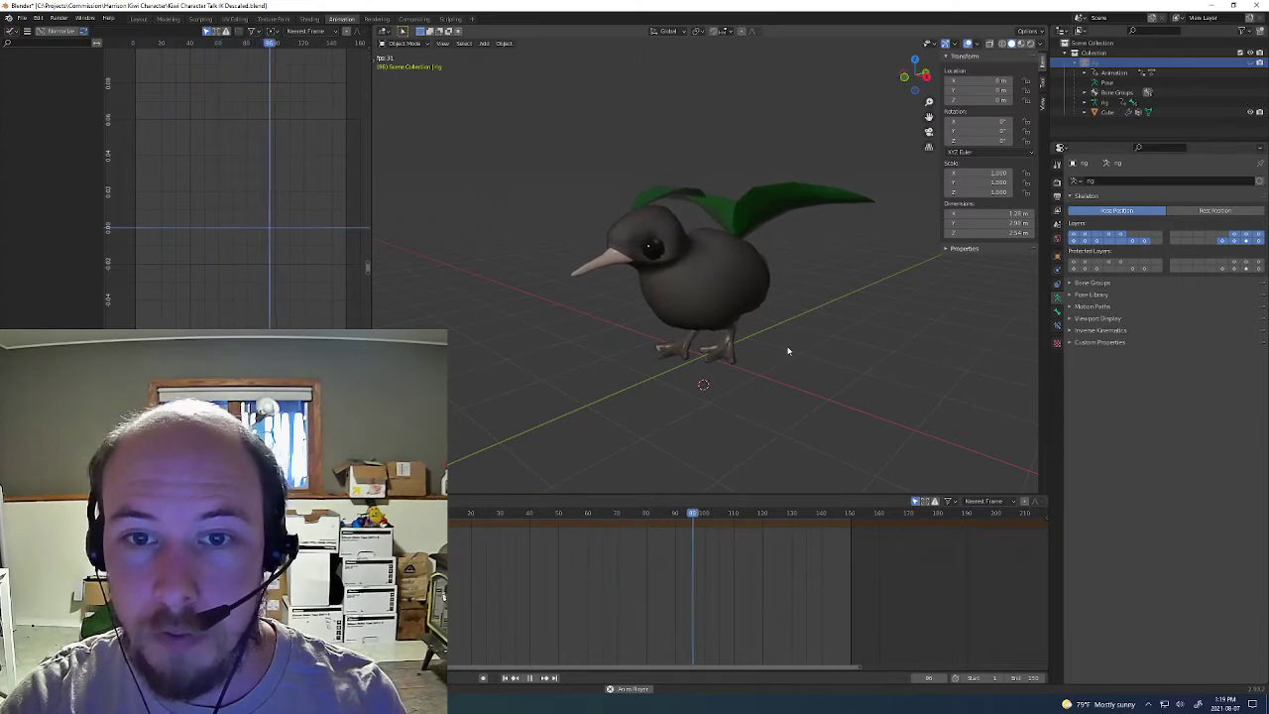
{"action": "key", "text": "space"}
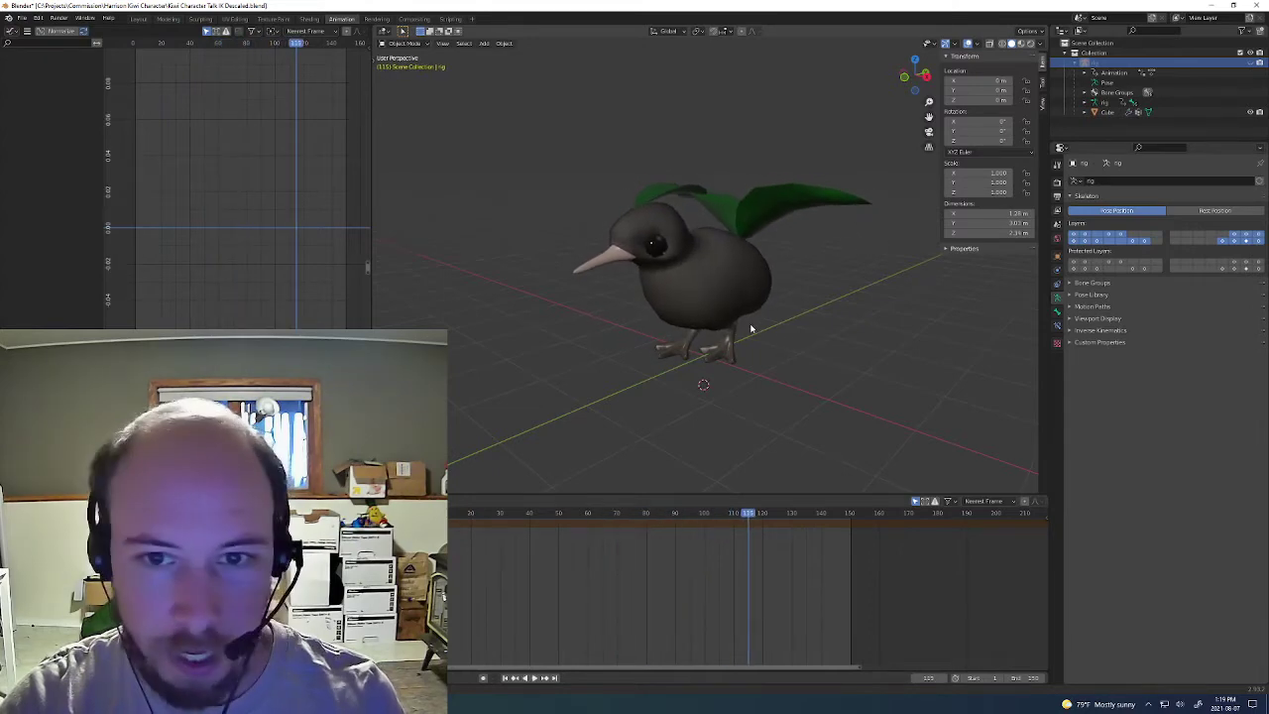
- Unhide the rig, return to Pose Mode, and select the ORG-head bone for a closer look at the neck joint
{"action": "key", "text": "alt+h"}
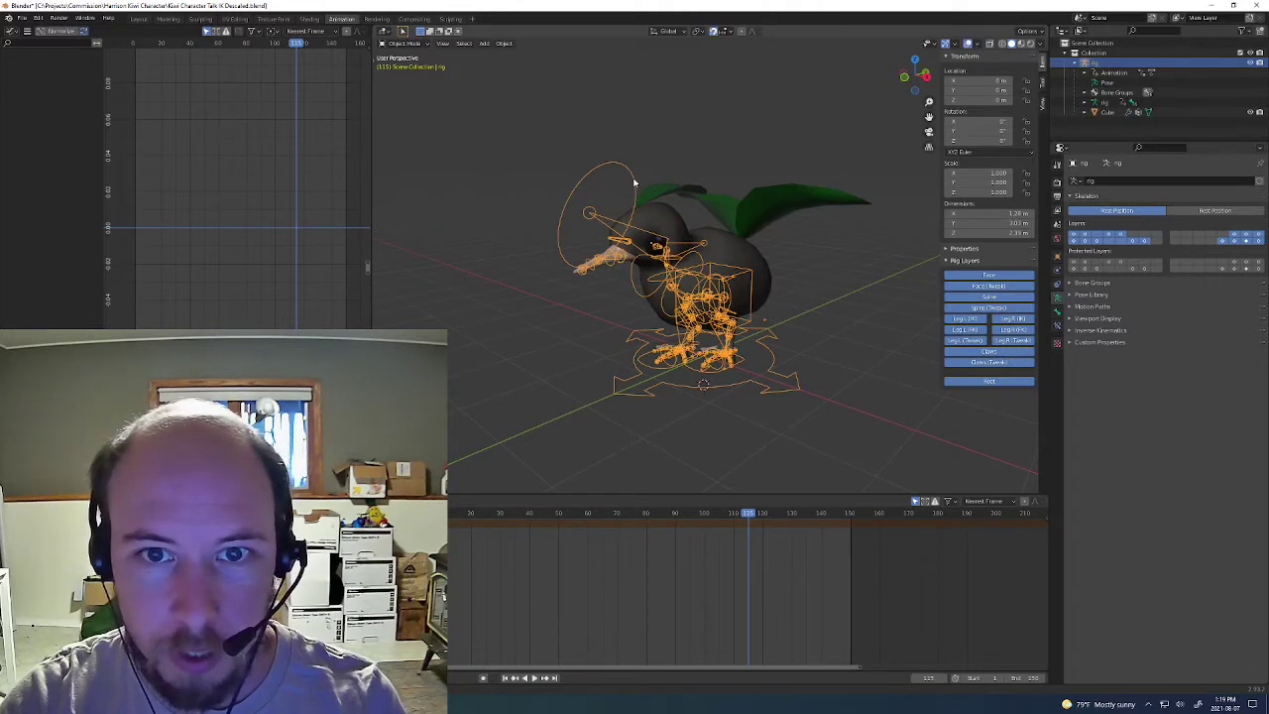
{"action": "key", "text": "ctrl+Tab"}
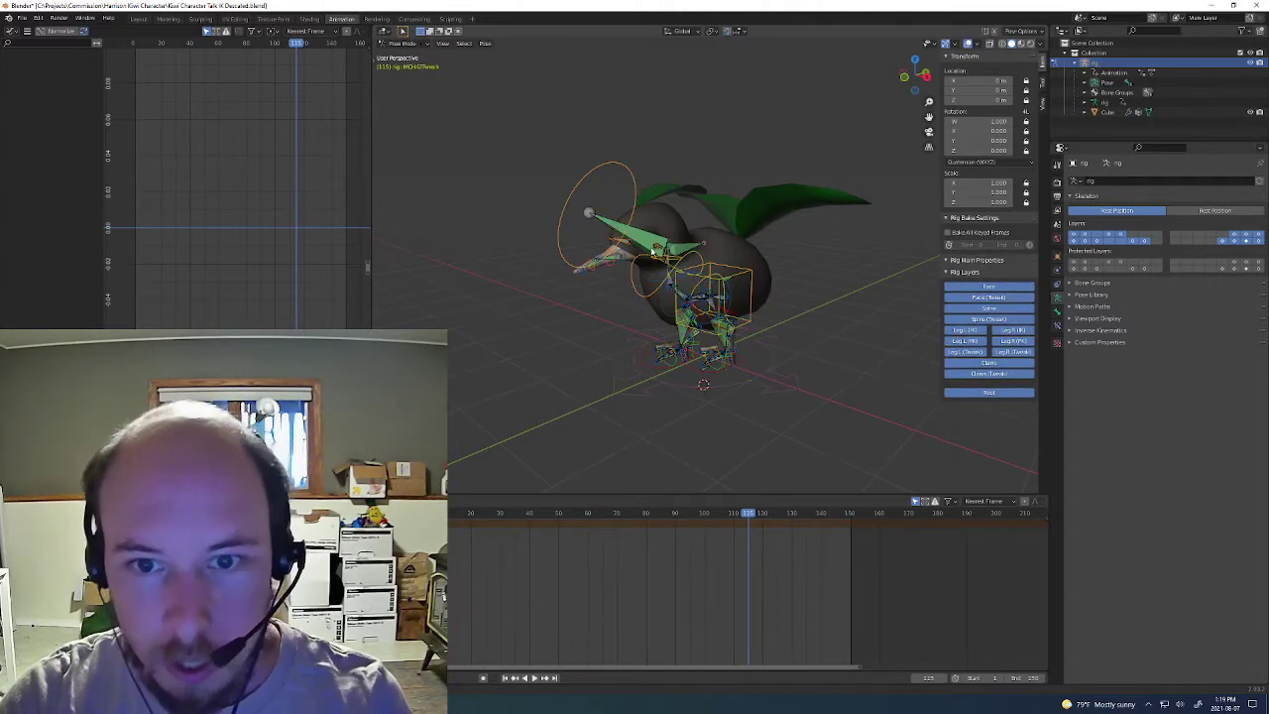
{"action": "left_click", "coordinate": [646, 241]}
{"action": "scroll", "coordinate": [645, 241], "scroll_direction": "up", "scroll_amount": 5}
{"action": "middle_click_drag", "start_coordinate": [646, 240], "coordinate": [617, 224]}
{"action": "scroll", "coordinate": [617, 224], "scroll_direction": "up", "scroll_amount": 3}
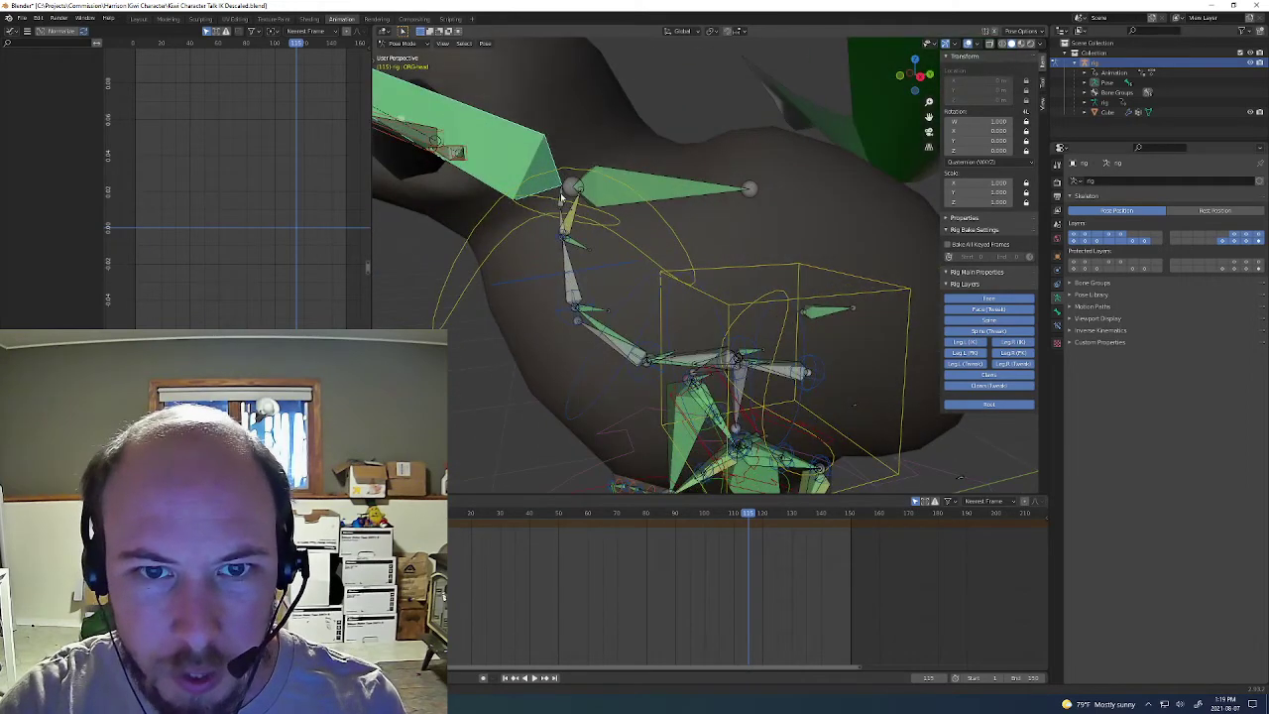
- Check the bone constraints of the DEF and ORG neck.001 and neck.002 bones and the ORG-head bone
{"action": "left_click", "coordinate": [561, 198]}
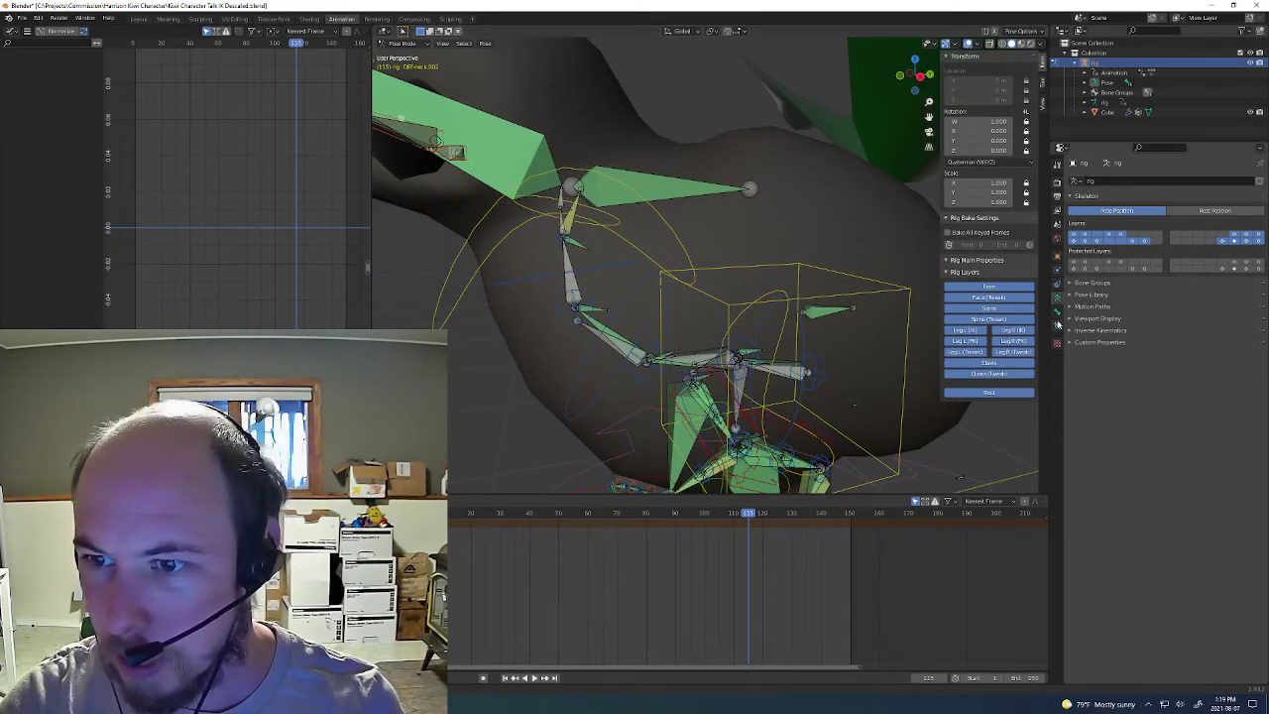
{"action": "left_click", "coordinate": [1057, 326]}
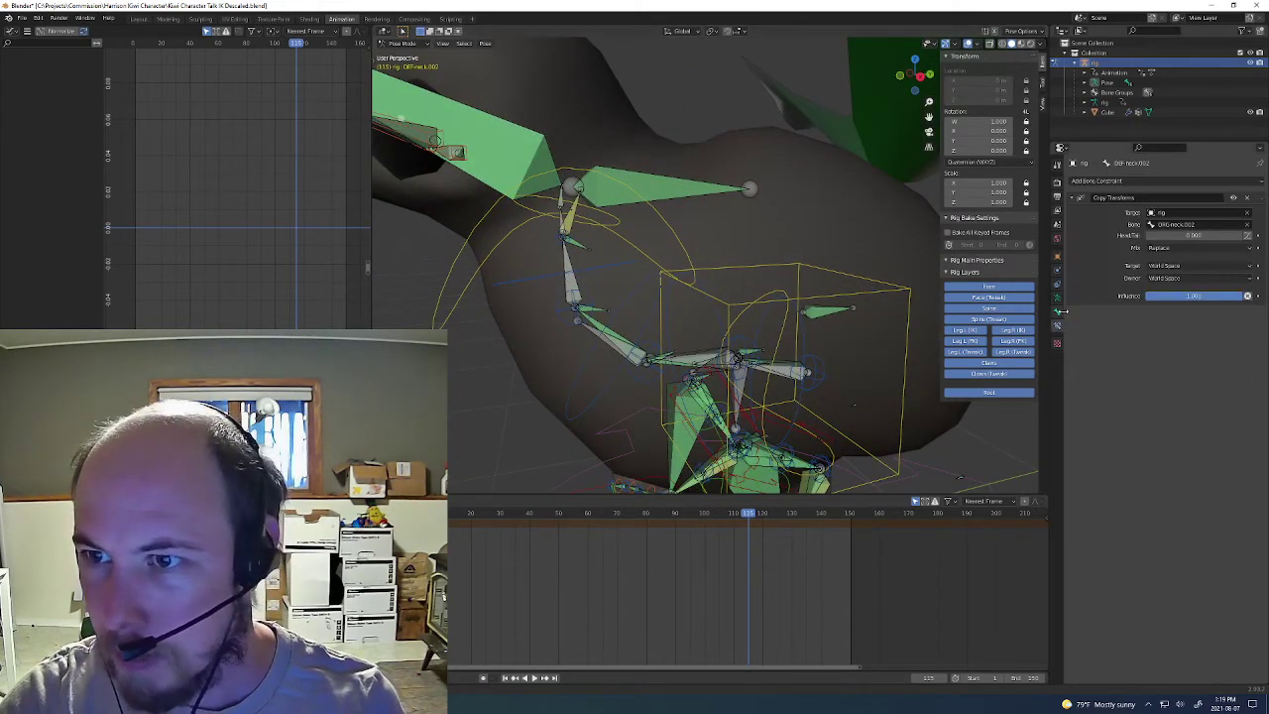
{"action": "left_click", "coordinate": [562, 198]}
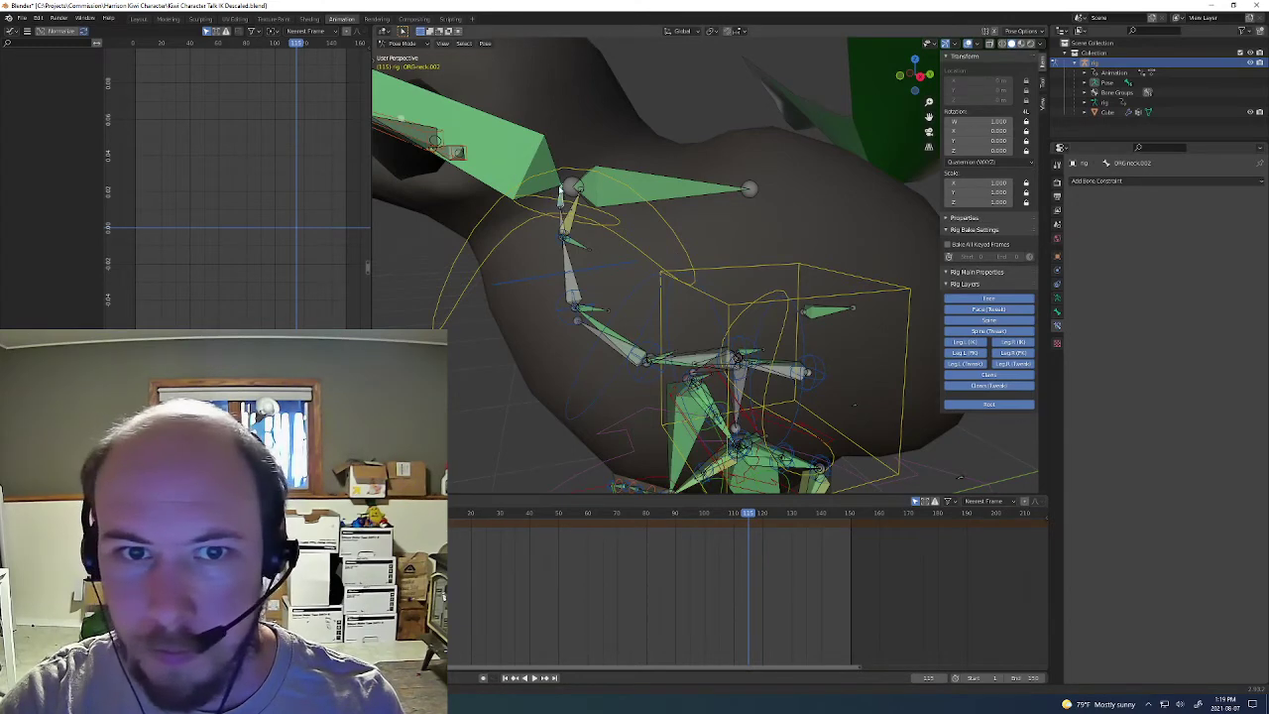
{"action": "left_click", "coordinate": [551, 184]}
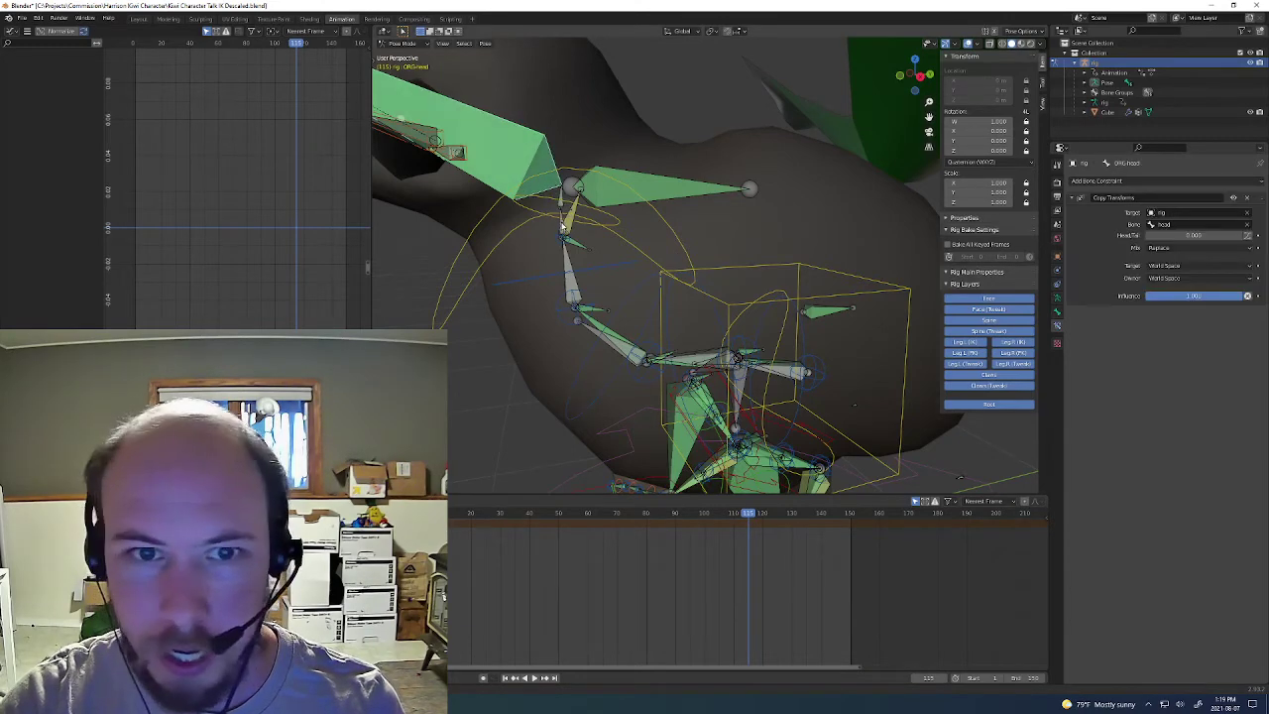
{"action": "left_click", "coordinate": [562, 226]}
{"action": "left_click", "coordinate": [562, 219]}
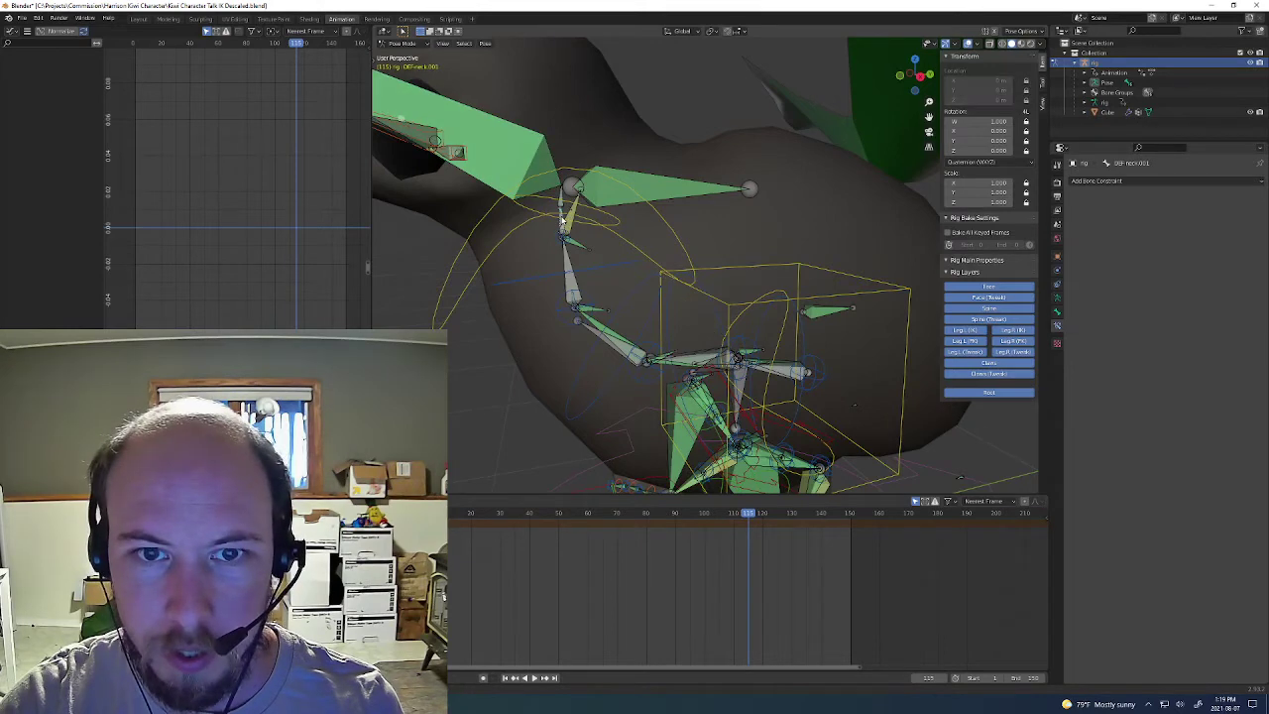
{"action": "left_click", "coordinate": [562, 219]}
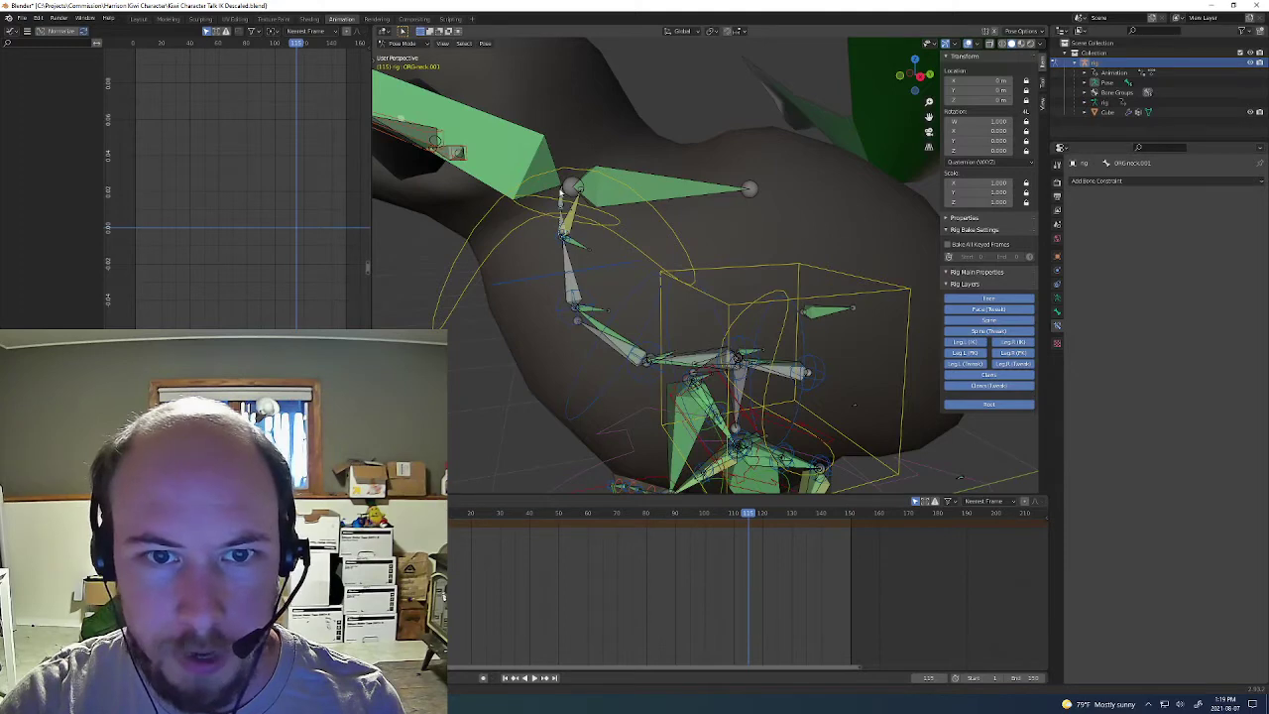
{"action": "left_click", "coordinate": [518, 154]}
- Try moving the head and head Target control bones to test how the kiwi's head and neck follow
{"action": "scroll", "coordinate": [528, 161], "scroll_direction": "down", "scroll_amount": 3}
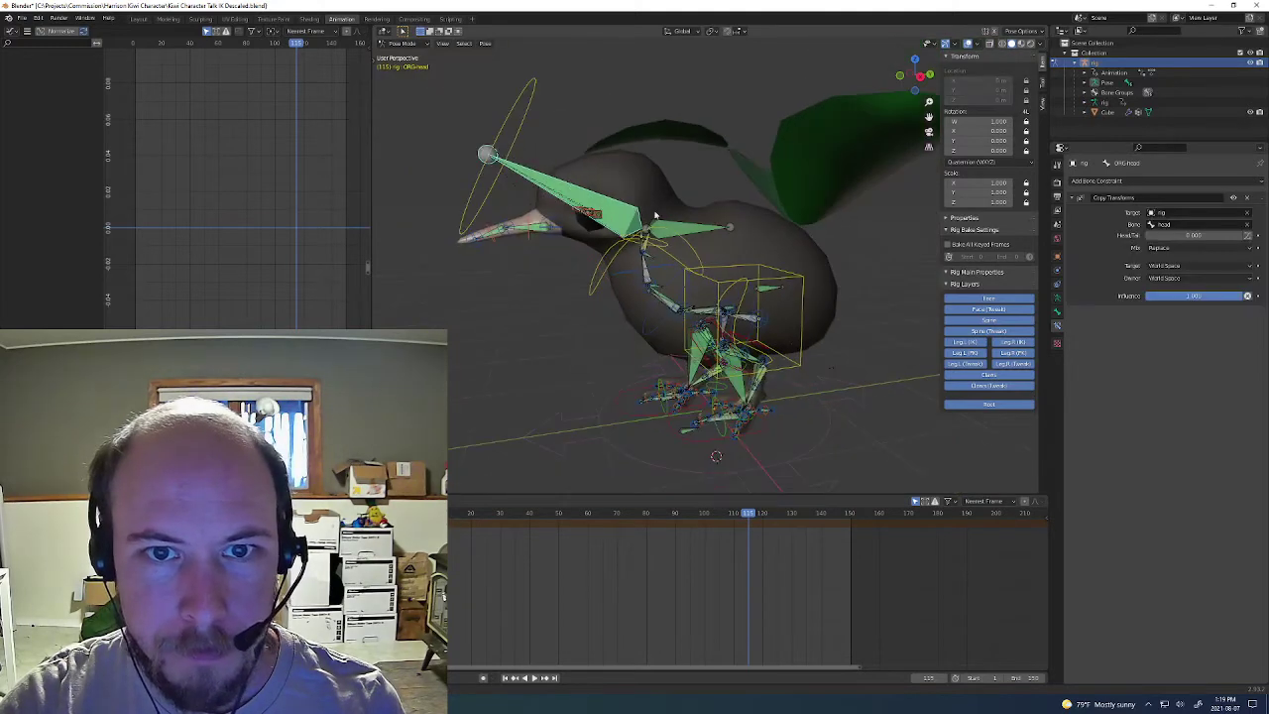
{"action": "middle_click_drag", "start_coordinate": [654, 215], "coordinate": [640, 259]}
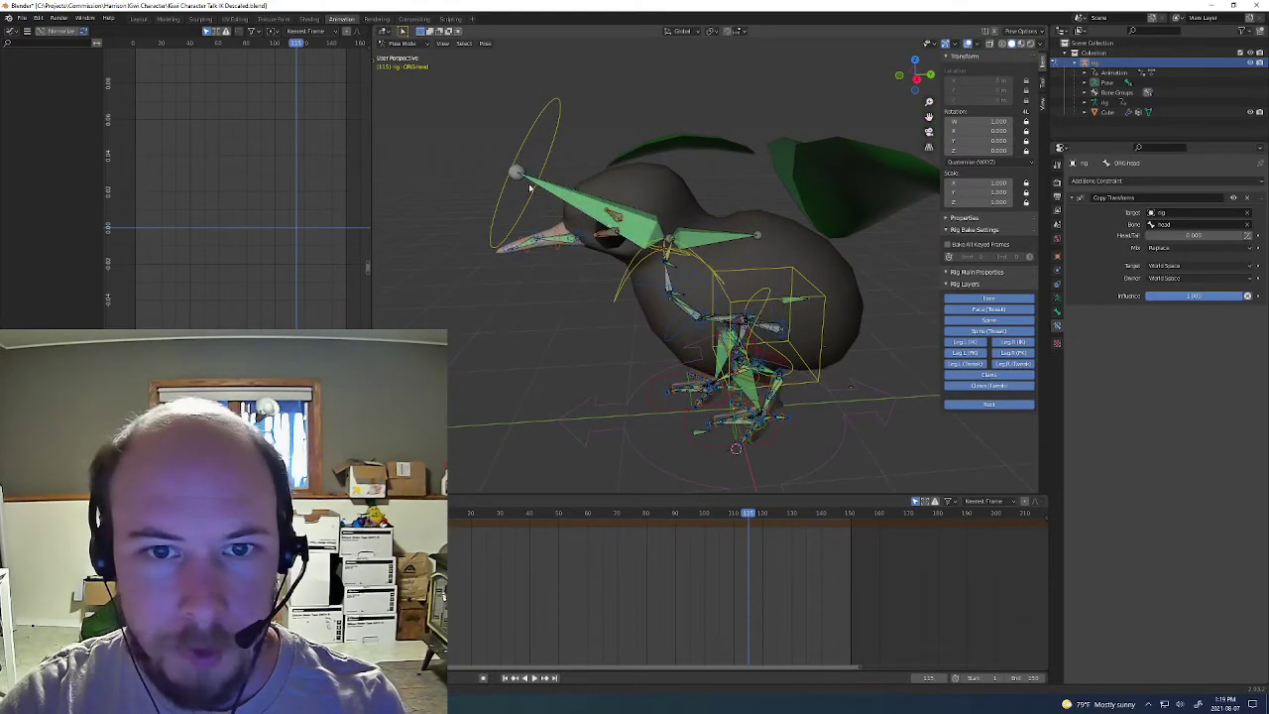
{"action": "left_click", "coordinate": [552, 150]}
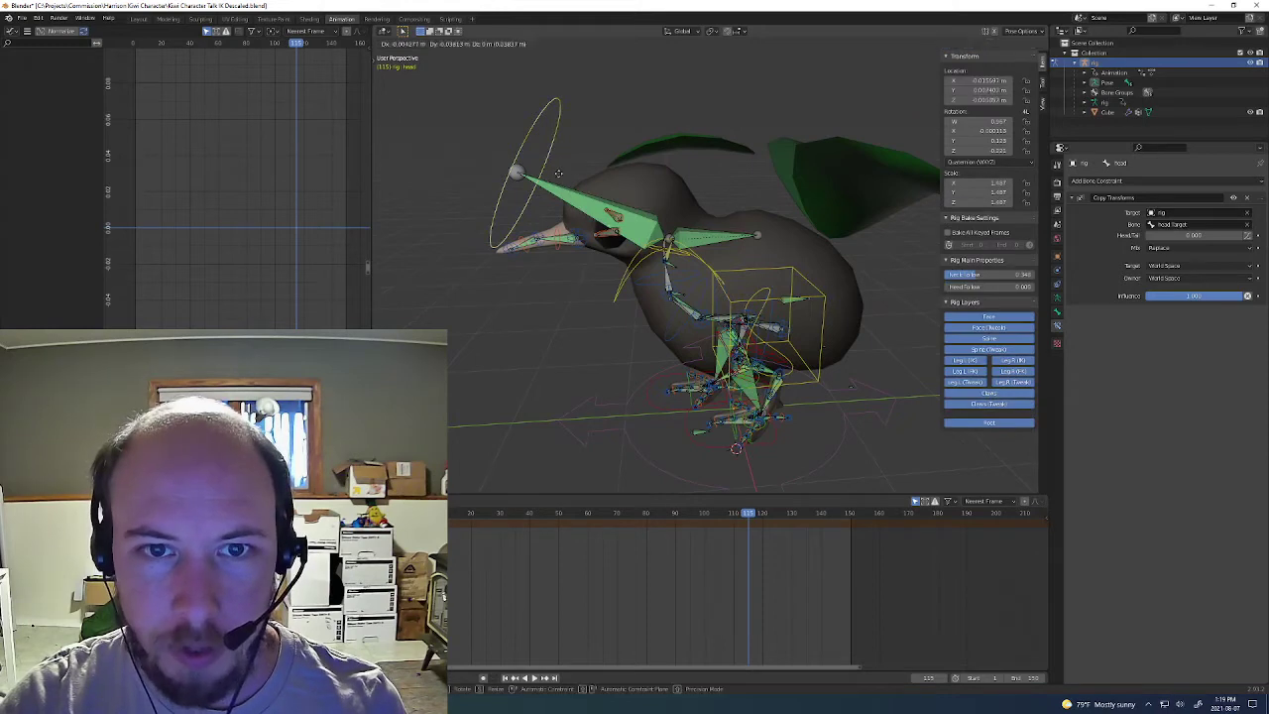
{"action": "left_click", "coordinate": [534, 129]}
{"action": "key", "text": "g"}
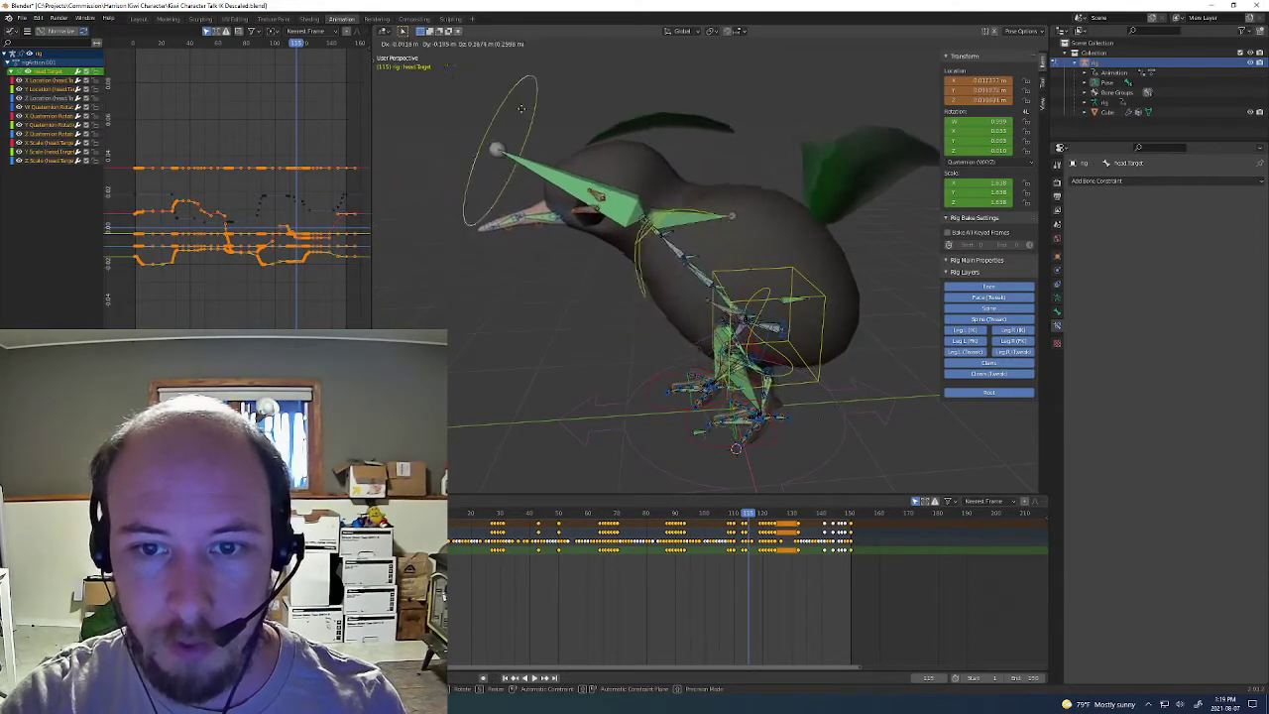
{"action": "left_click", "coordinate": [553, 124]}
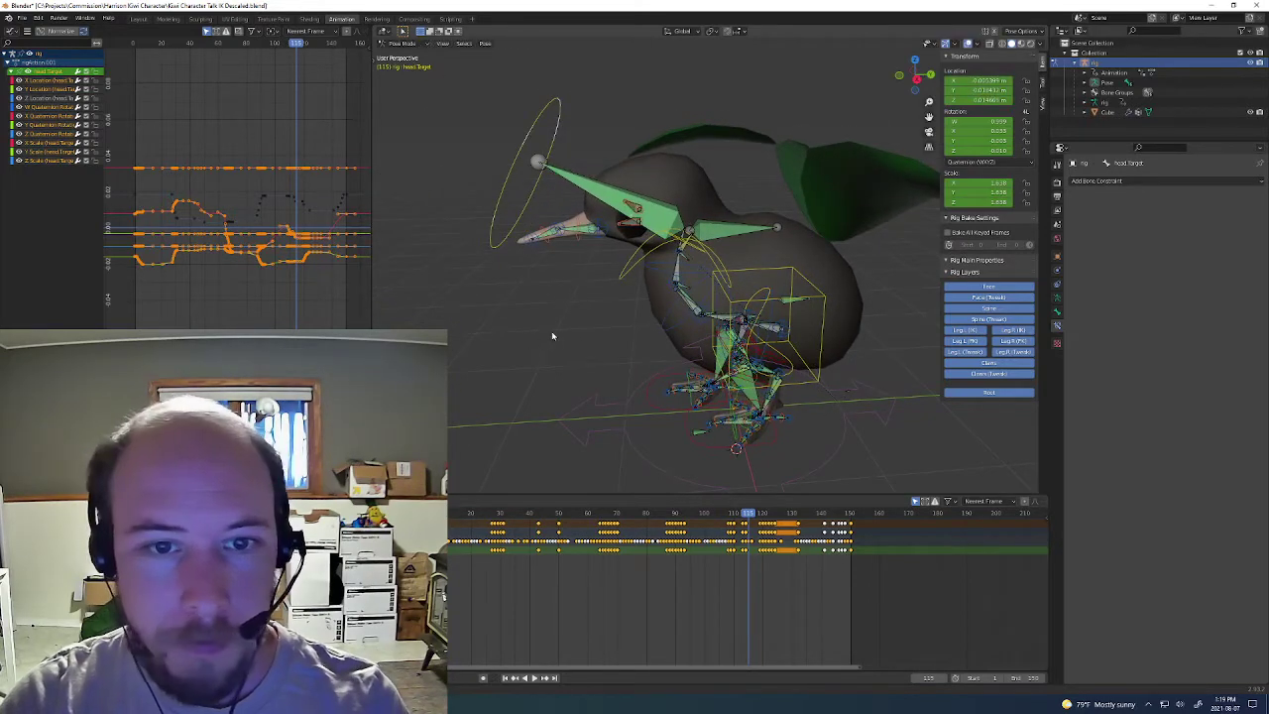
{"action": "left_click", "coordinate": [534, 364]}
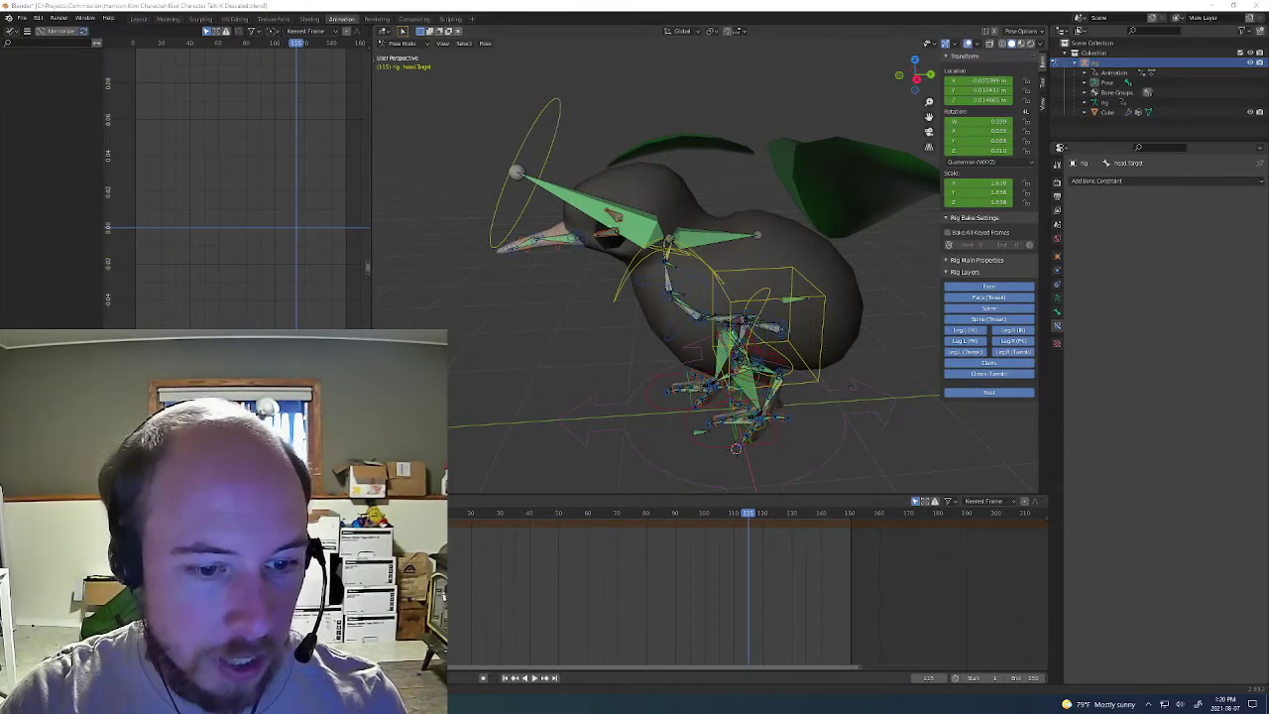
- Switch to Unity and delete the Kiwi Character Talk object from the SampleScene hierarchy
{"action": "key", "text": "alt+Tab"}
{"action": "left_click", "coordinate": [737, 397]}
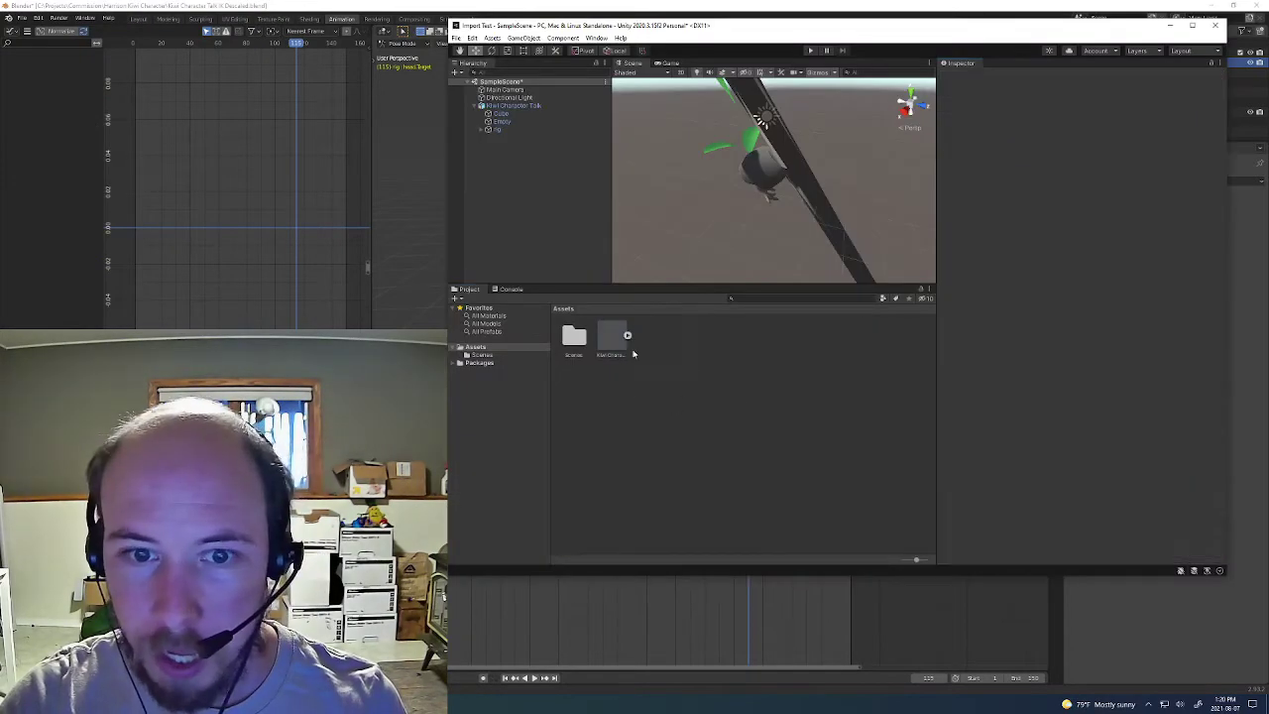
{"action": "left_click", "coordinate": [501, 105]}
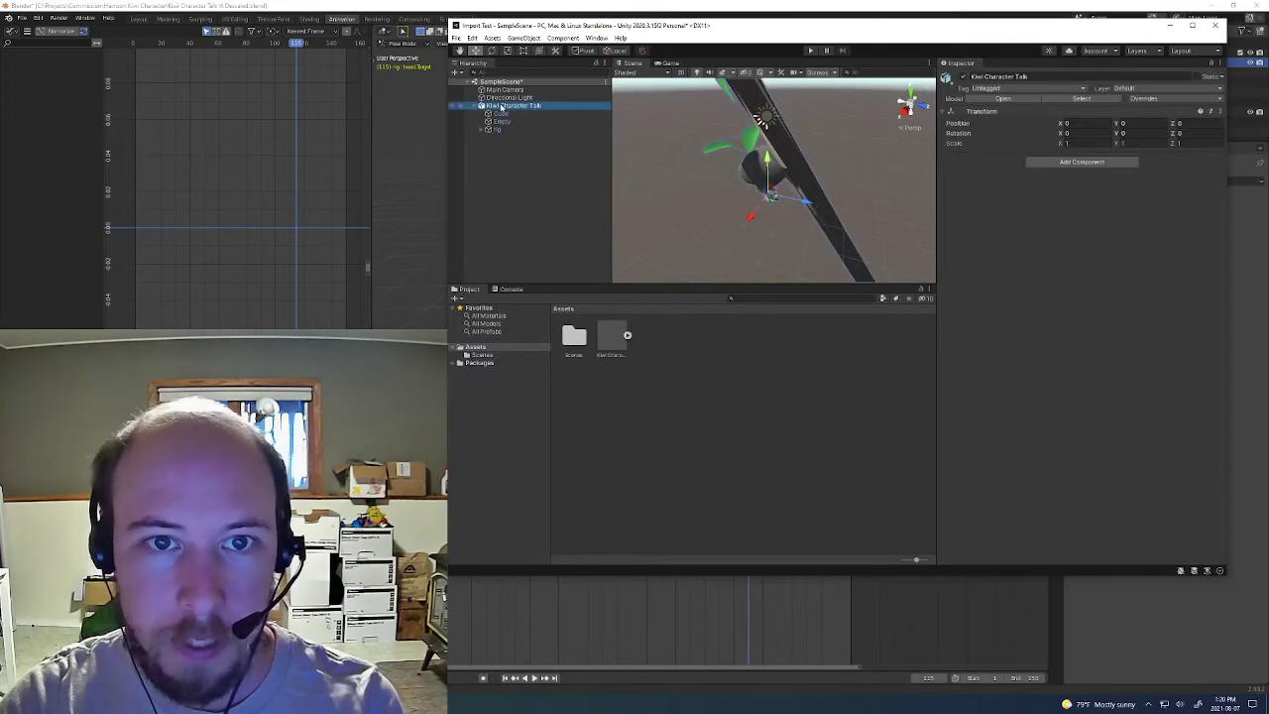
{"action": "key", "text": "Delete"}
{"action": "left_click", "coordinate": [612, 341]}
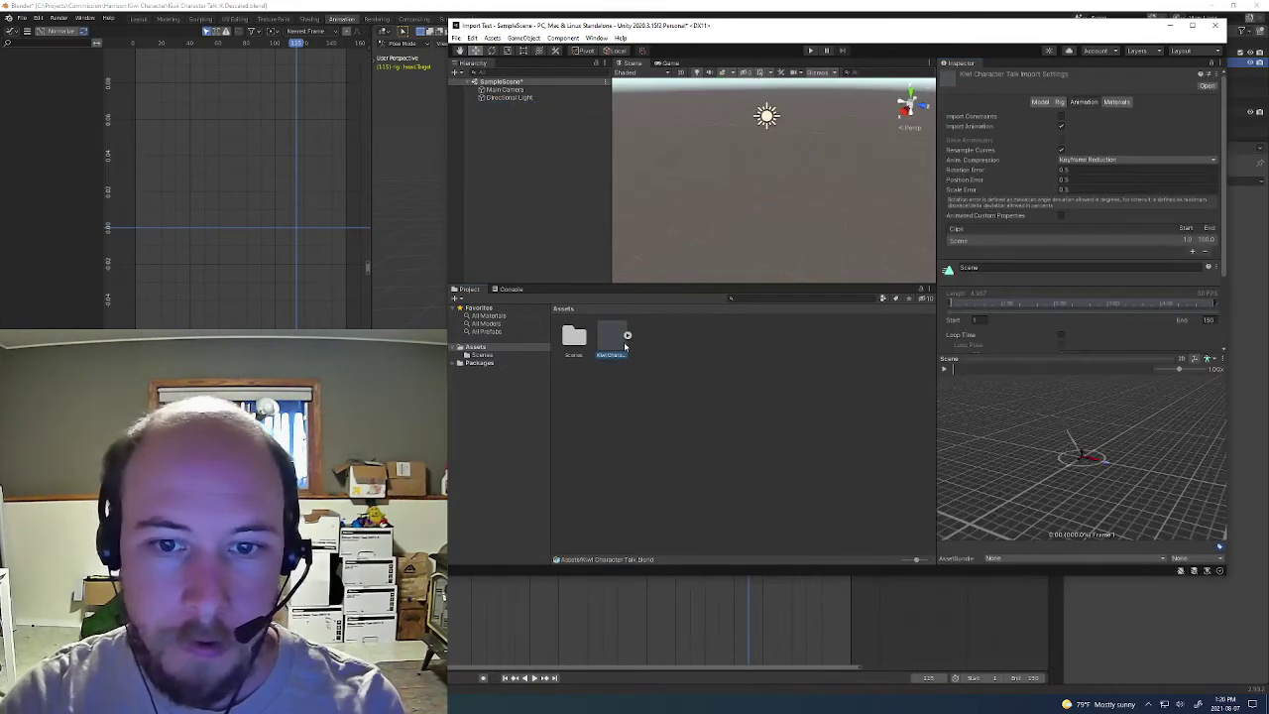
{"action": "left_click", "coordinate": [698, 372]}
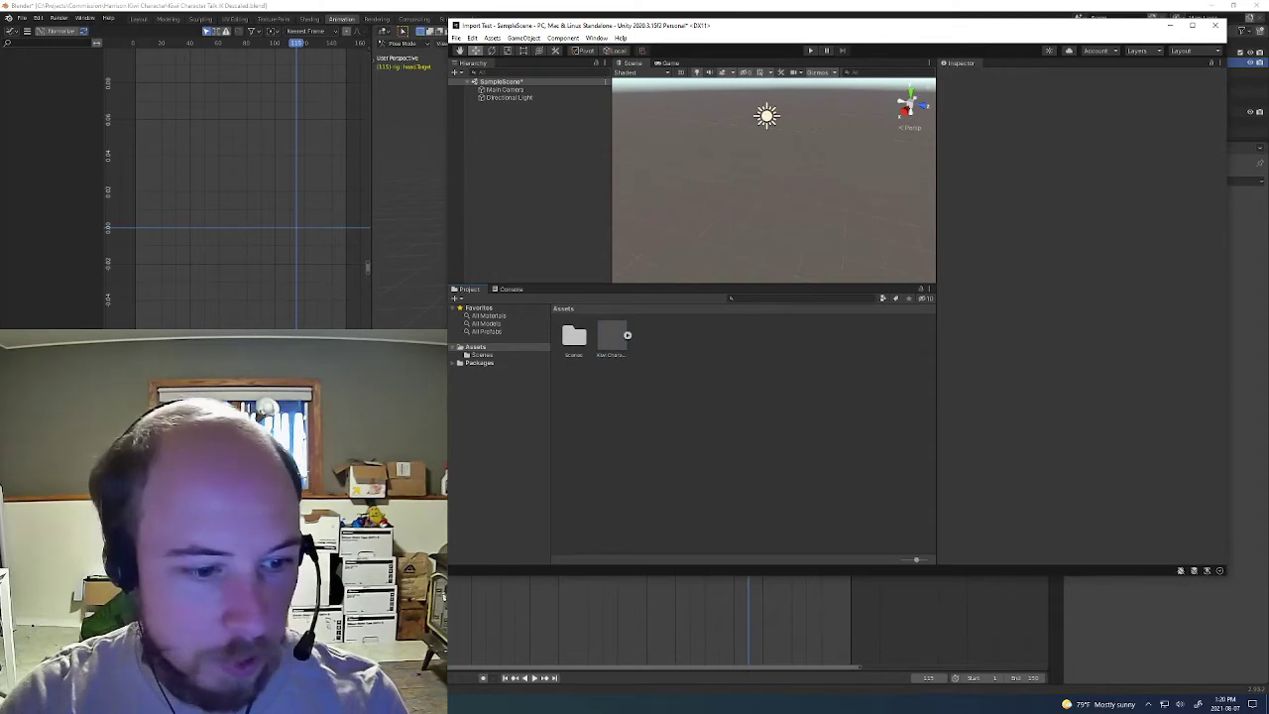
- Import the file Kiwi Character Talk IK Descaled.blend from the project folder in File Explorer into Unity's Assets
{"action": "key", "text": "alt+Tab"}
{"action": "left_click", "coordinate": [791, 237]}
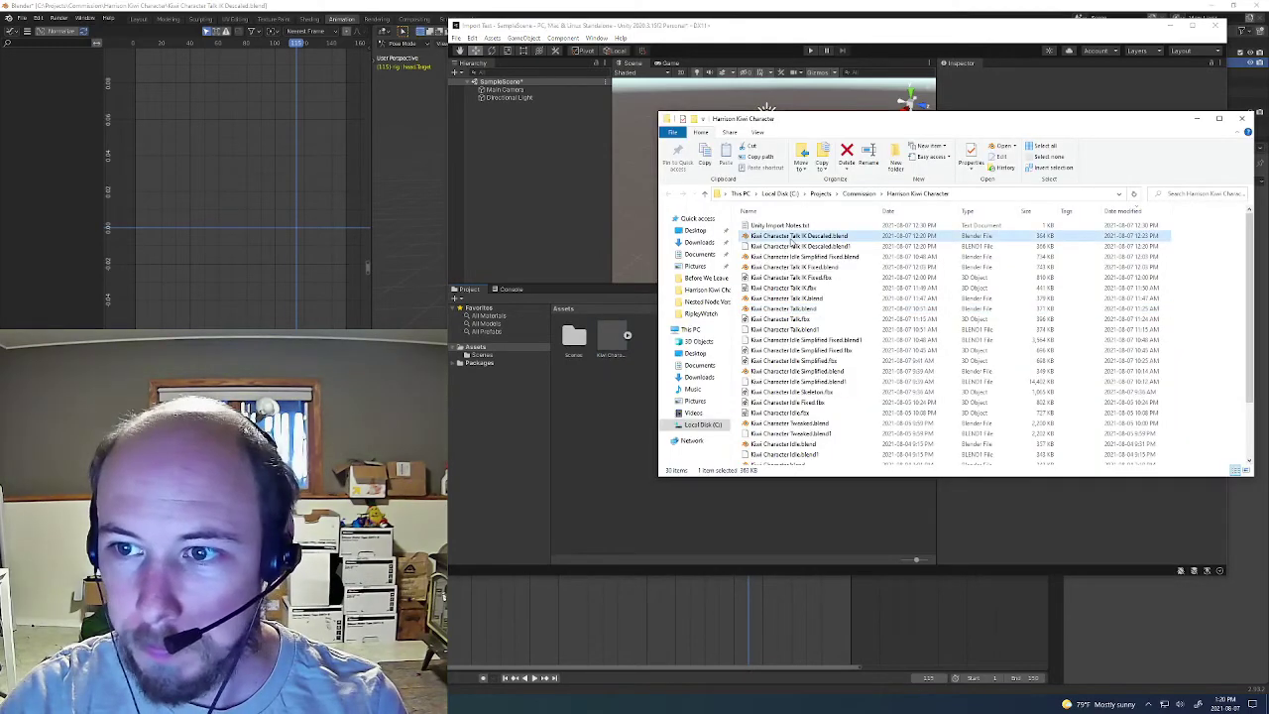
{"action": "left_click_drag", "start_coordinate": [745, 240], "coordinate": [613, 409]}
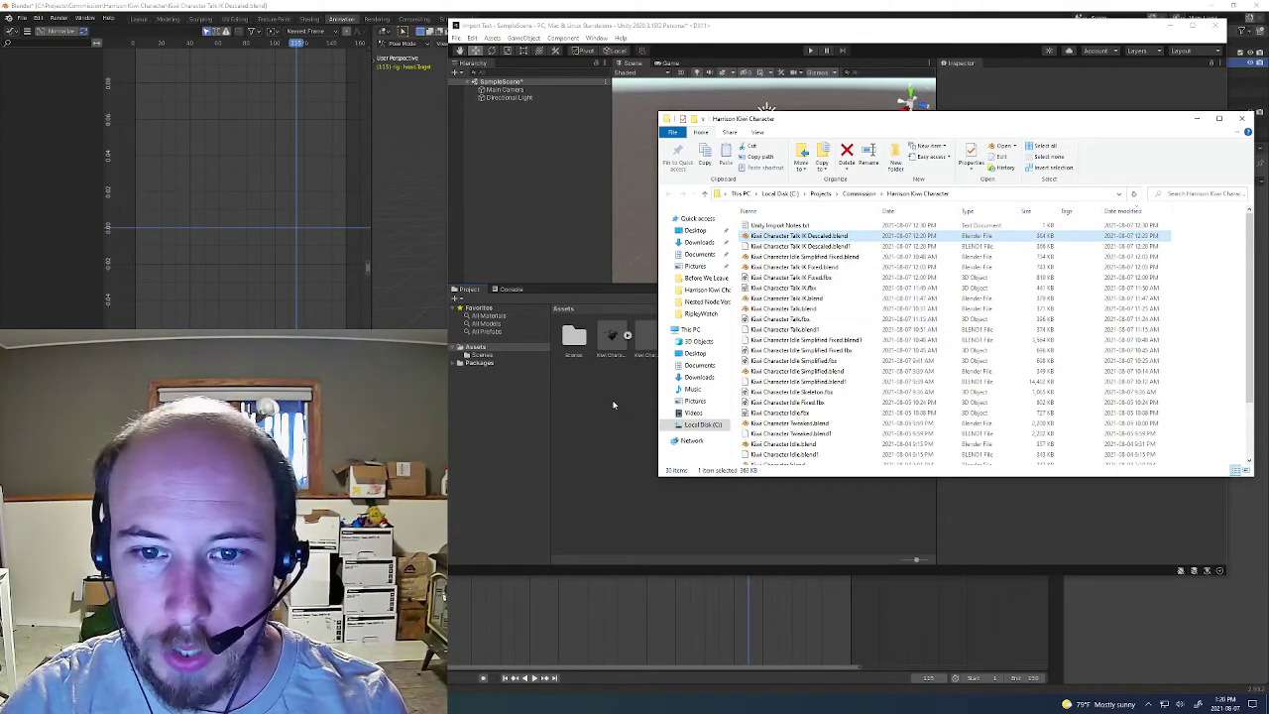
{"action": "left_click", "coordinate": [614, 402]}
- Play the animation preview of the imported Kiwi Character Talk IK Descaled asset and inspect the kiwi's motion
{"action": "left_click", "coordinate": [611, 339]}
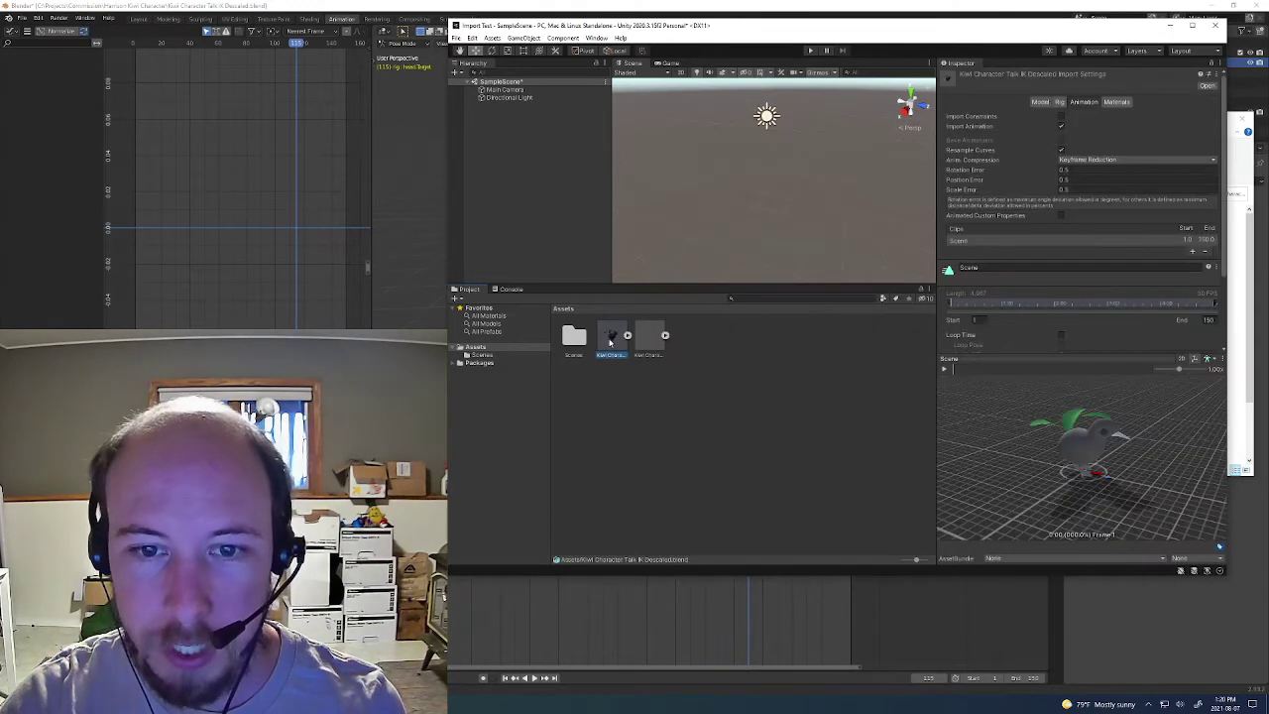
{"action": "left_click", "coordinate": [946, 369]}
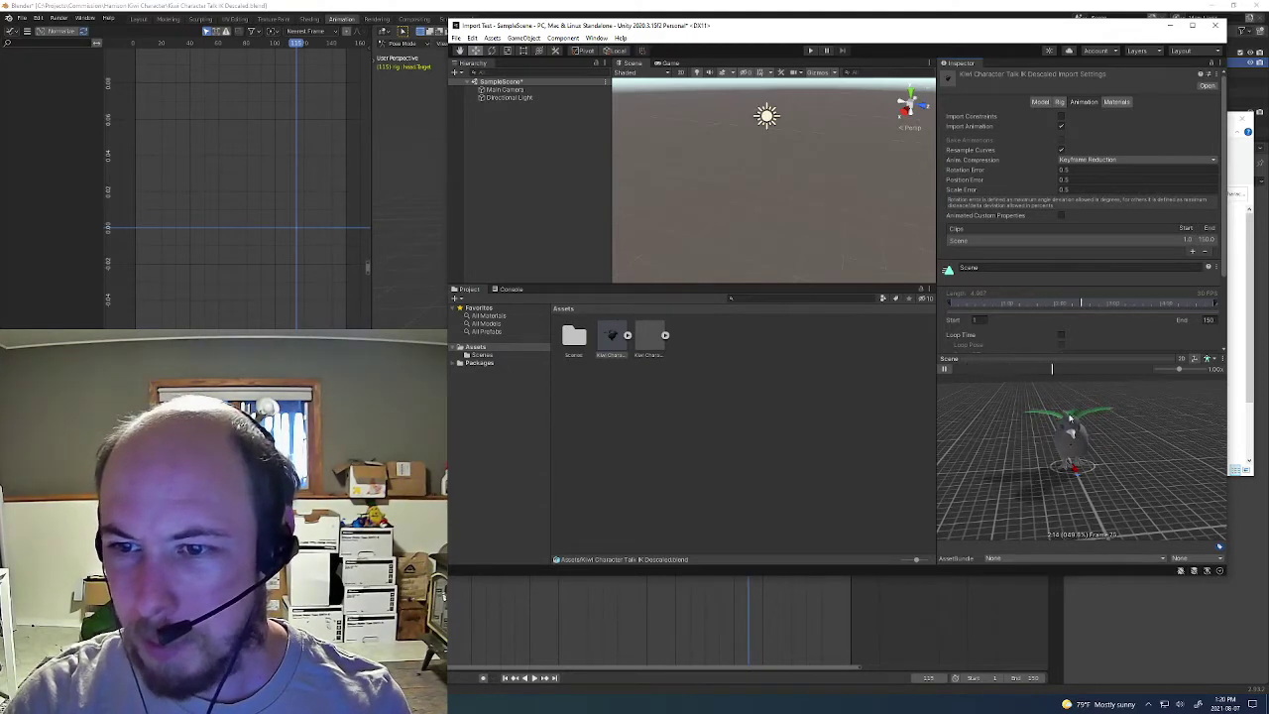
{"action": "scroll", "coordinate": [1112, 319], "scroll_direction": "down", "scroll_amount": 3}
{"action": "scroll", "coordinate": [1112, 318], "scroll_direction": "up", "scroll_amount": 3}
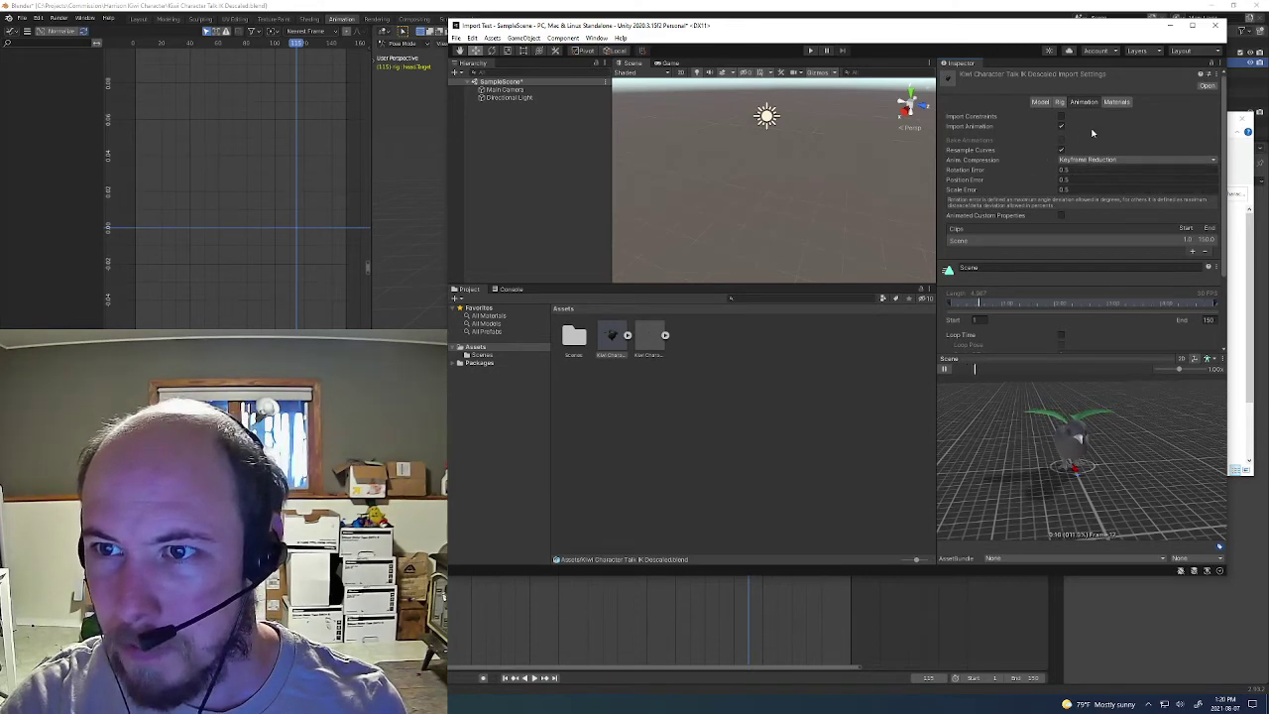
{"action": "scroll", "coordinate": [1051, 157], "scroll_direction": "down", "scroll_amount": 3}
{"action": "scroll", "coordinate": [1071, 157], "scroll_direction": "up", "scroll_amount": 3}
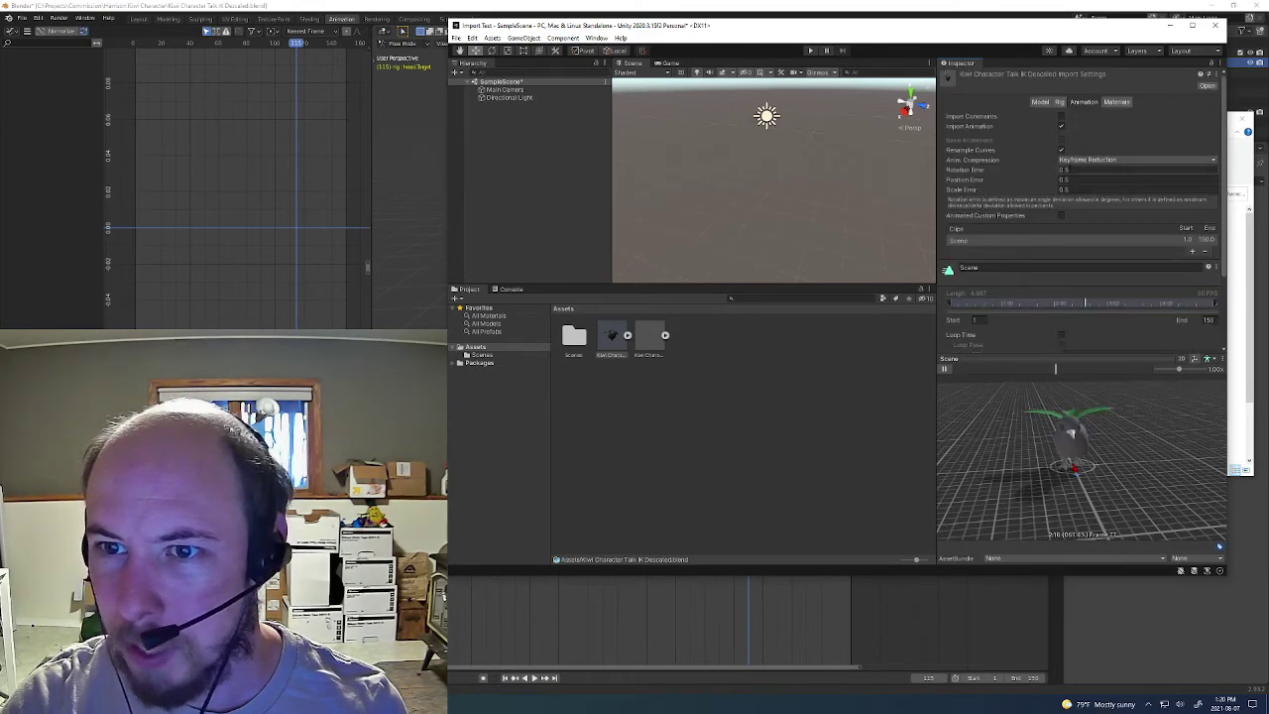
- Set the animation import's Rotation Error and Position Error to 0.1
{"action": "left_click", "coordinate": [1065, 169]}
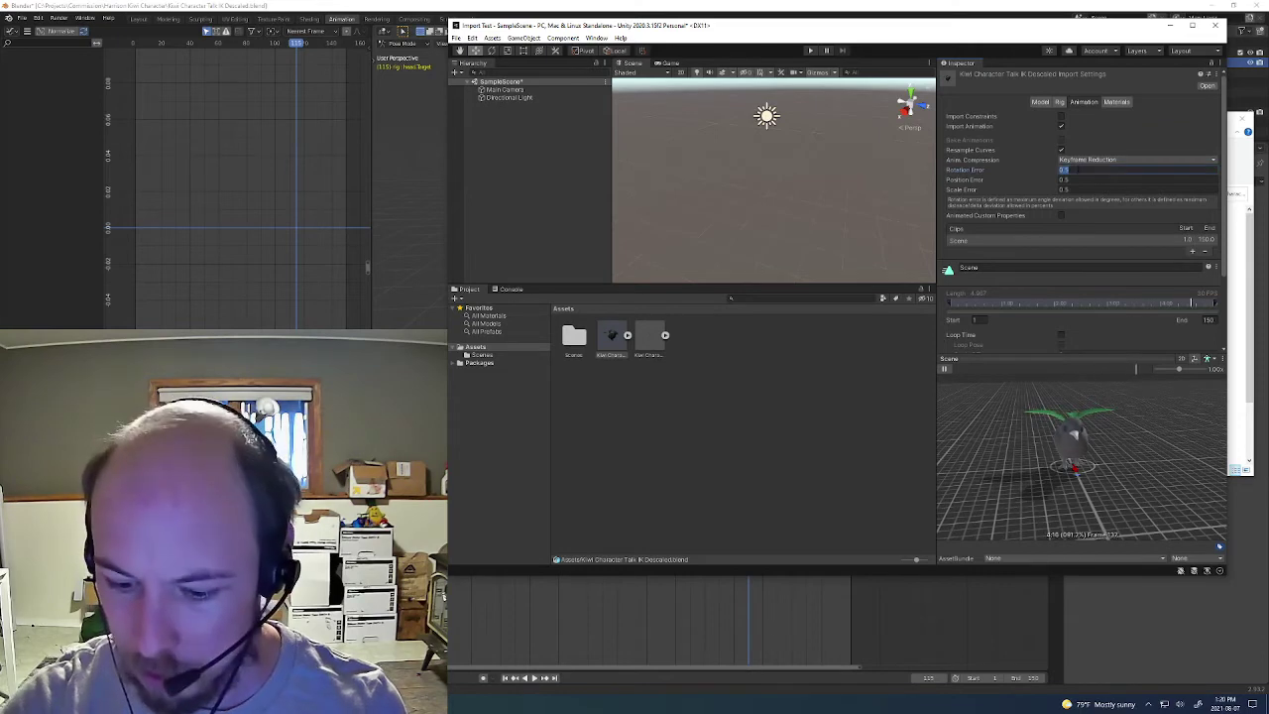
{"action": "type", "text": "1"}
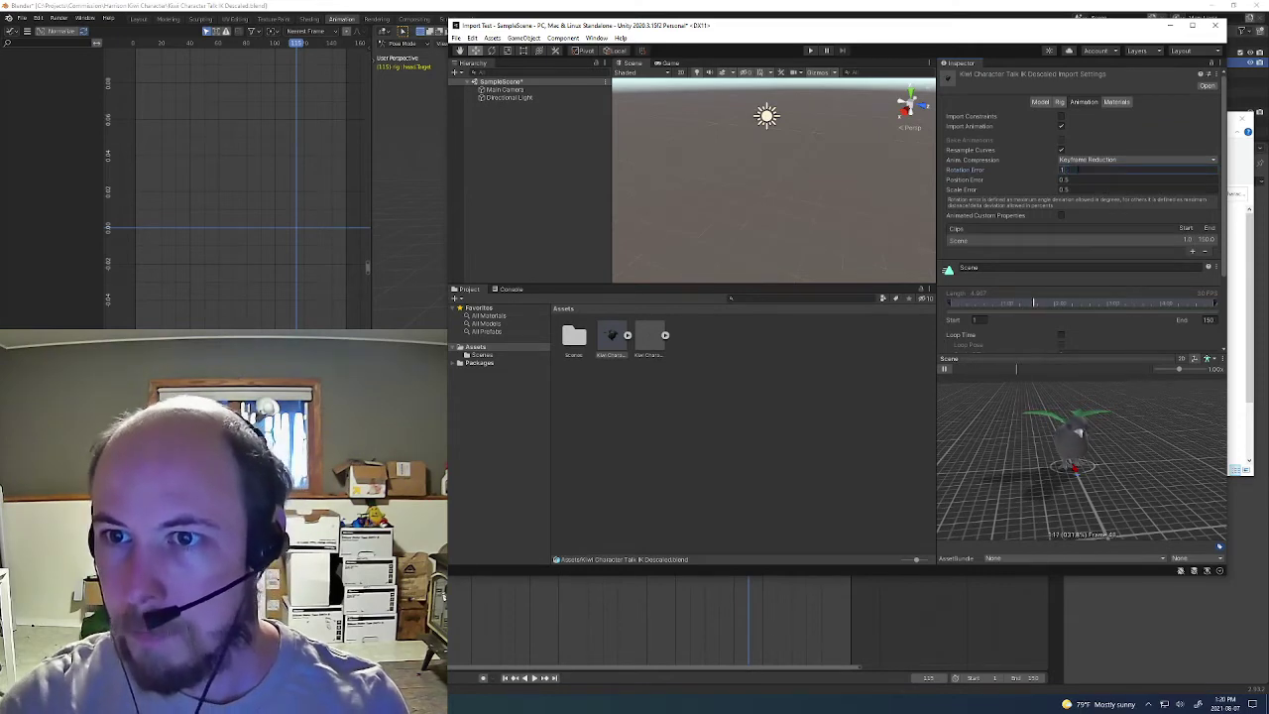
{"action": "key", "text": "Tab"}
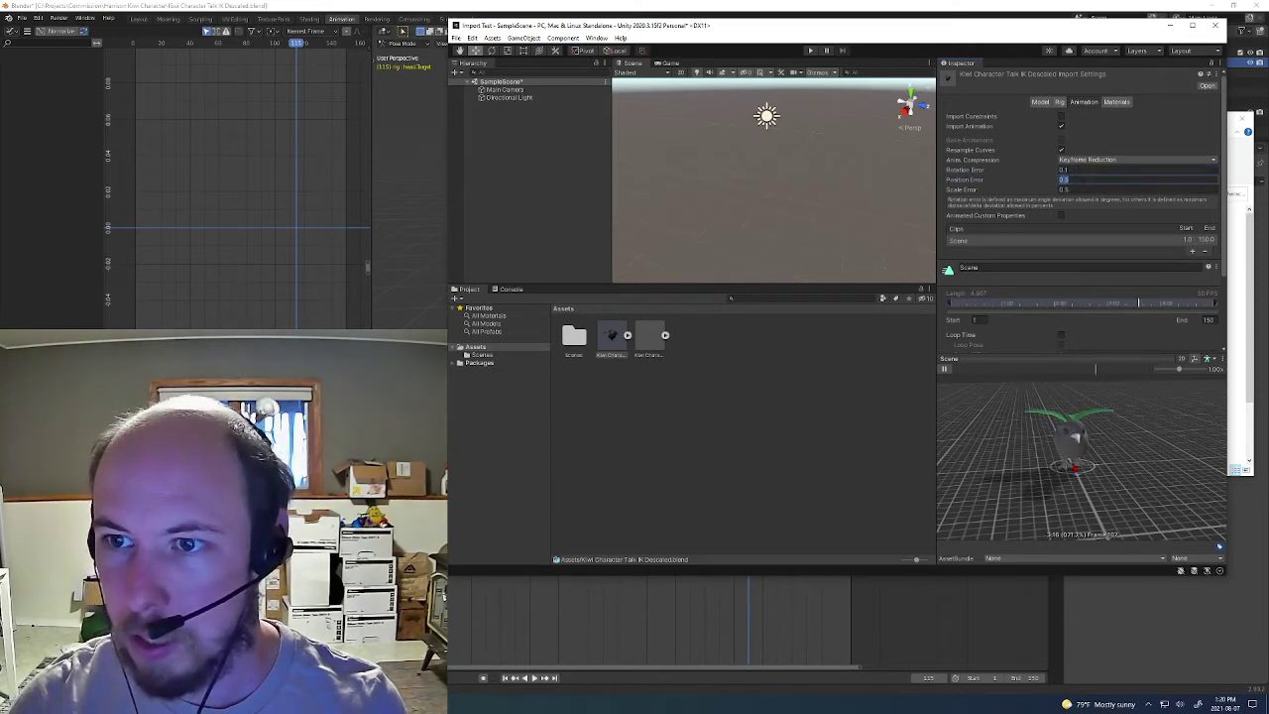
{"action": "type", "text": "1"}
{"action": "key", "text": "Tab"}
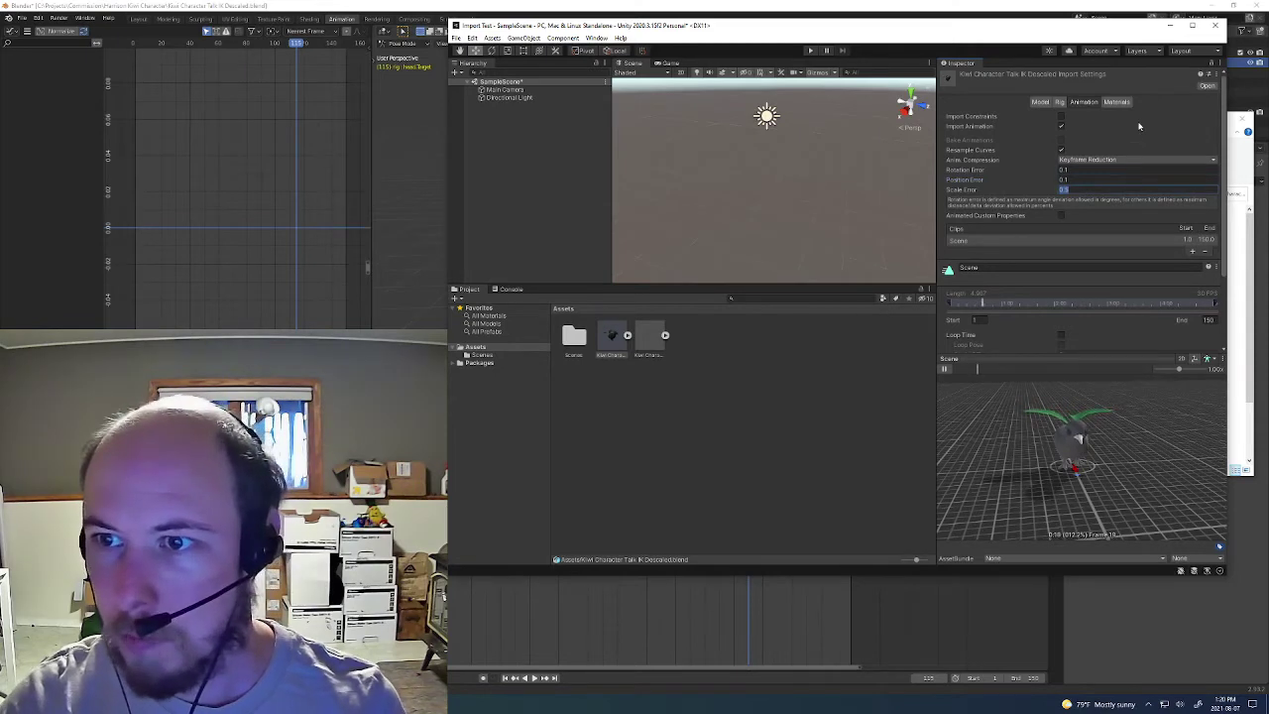
- Review the remaining animation import settings and the available animation compression options, leaving Keyframe Reduction selected
{"action": "scroll", "coordinate": [1139, 126], "scroll_direction": "down", "scroll_amount": 2}
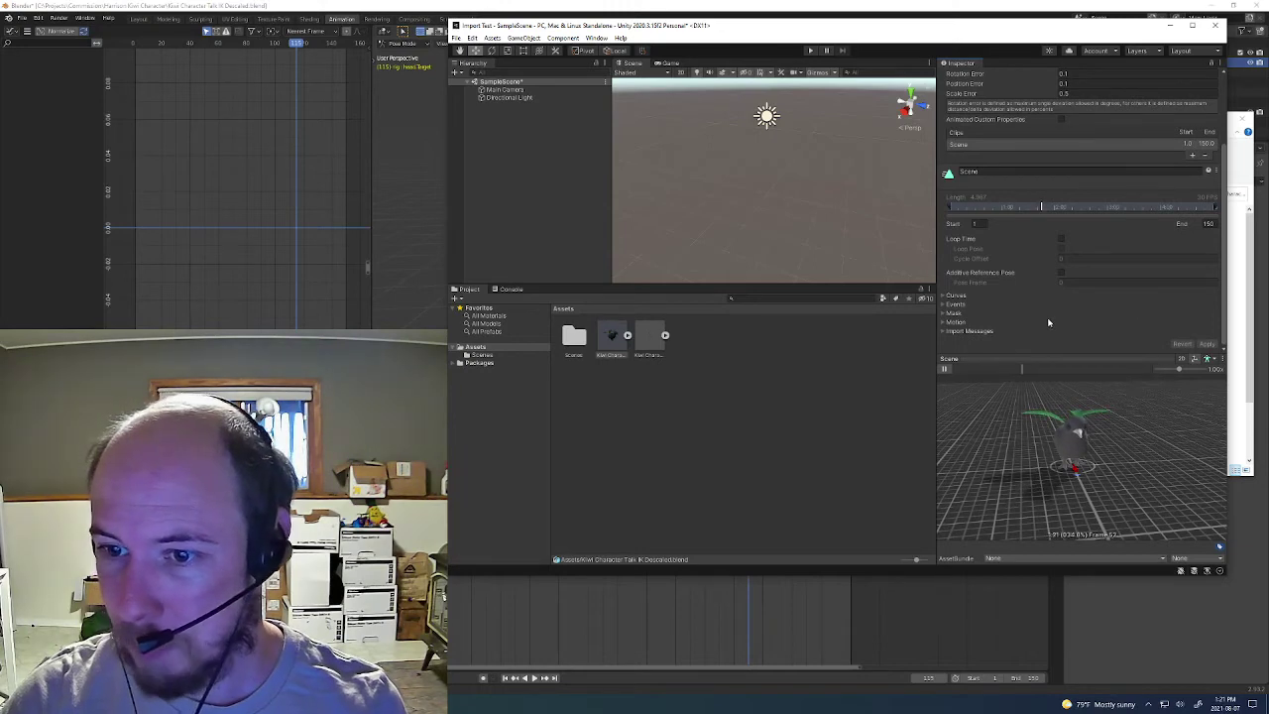
{"action": "scroll", "coordinate": [1051, 323], "scroll_direction": "up", "scroll_amount": 3}
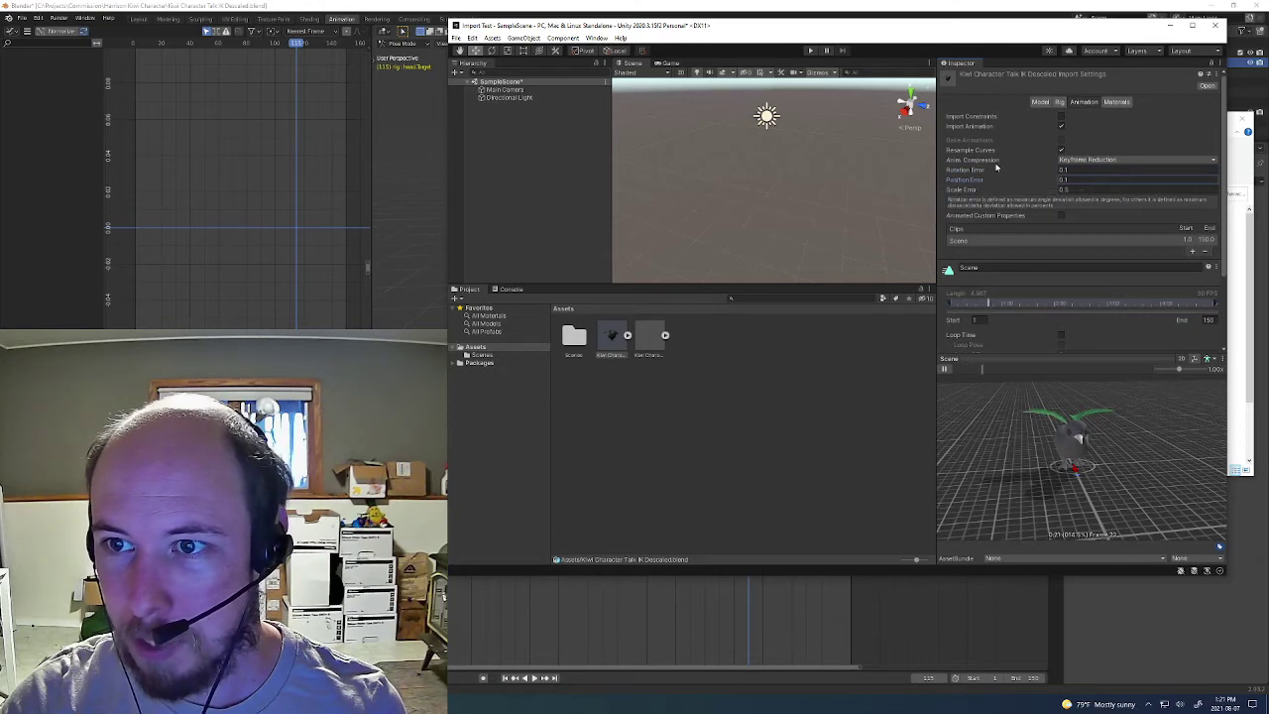
{"action": "left_click", "coordinate": [1095, 159]}
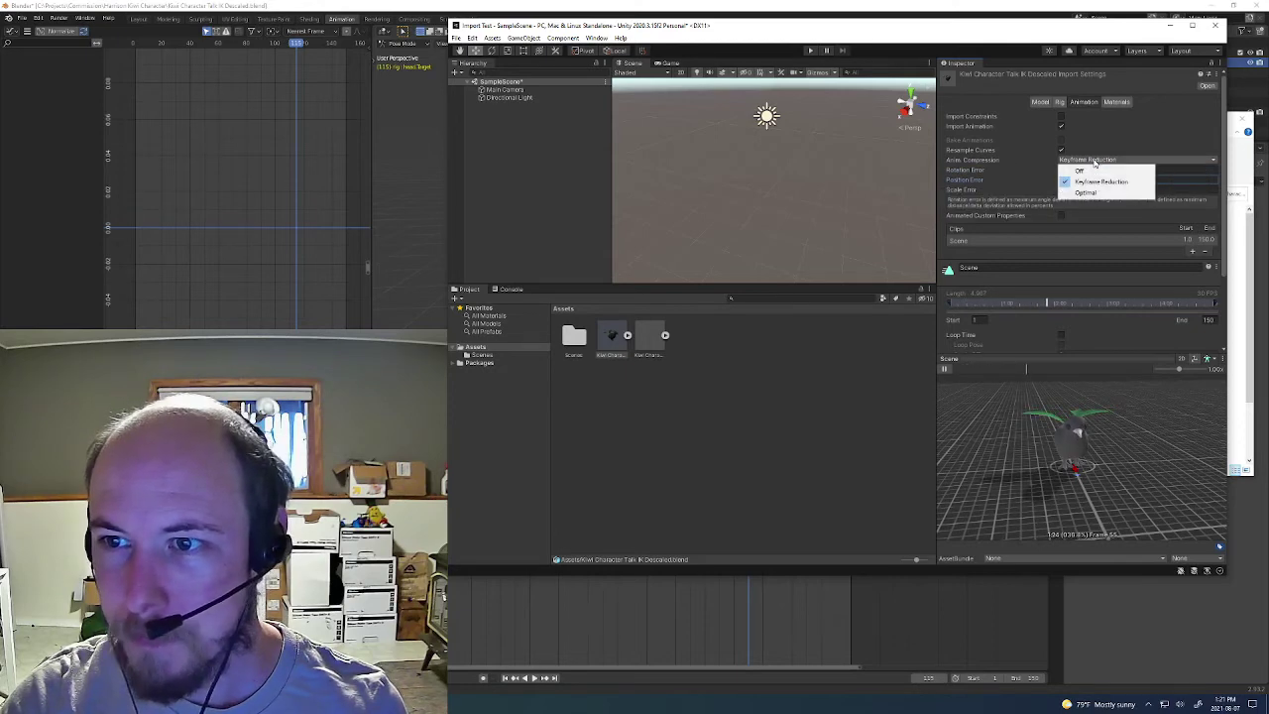
{"action": "left_click", "coordinate": [1094, 160]}
{"action": "left_click", "coordinate": [1095, 160]}
{"action": "left_click", "coordinate": [1111, 156]}
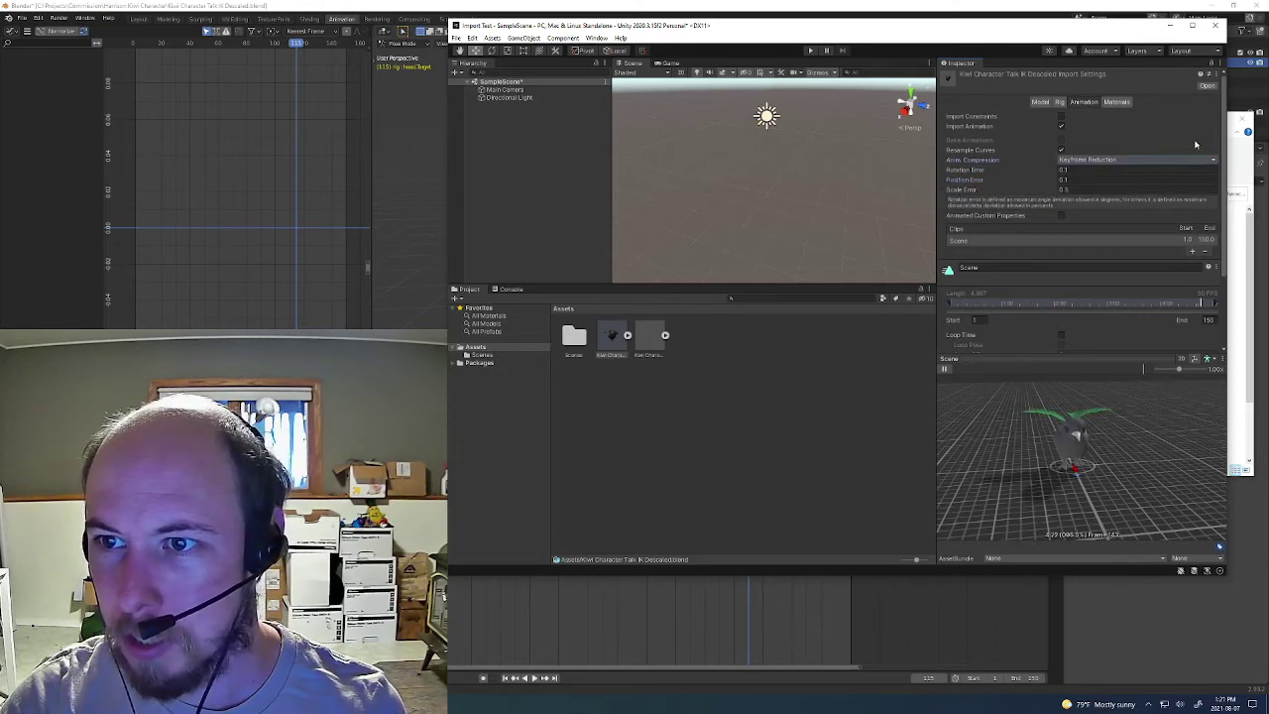
{"action": "left_click", "coordinate": [1101, 161]}
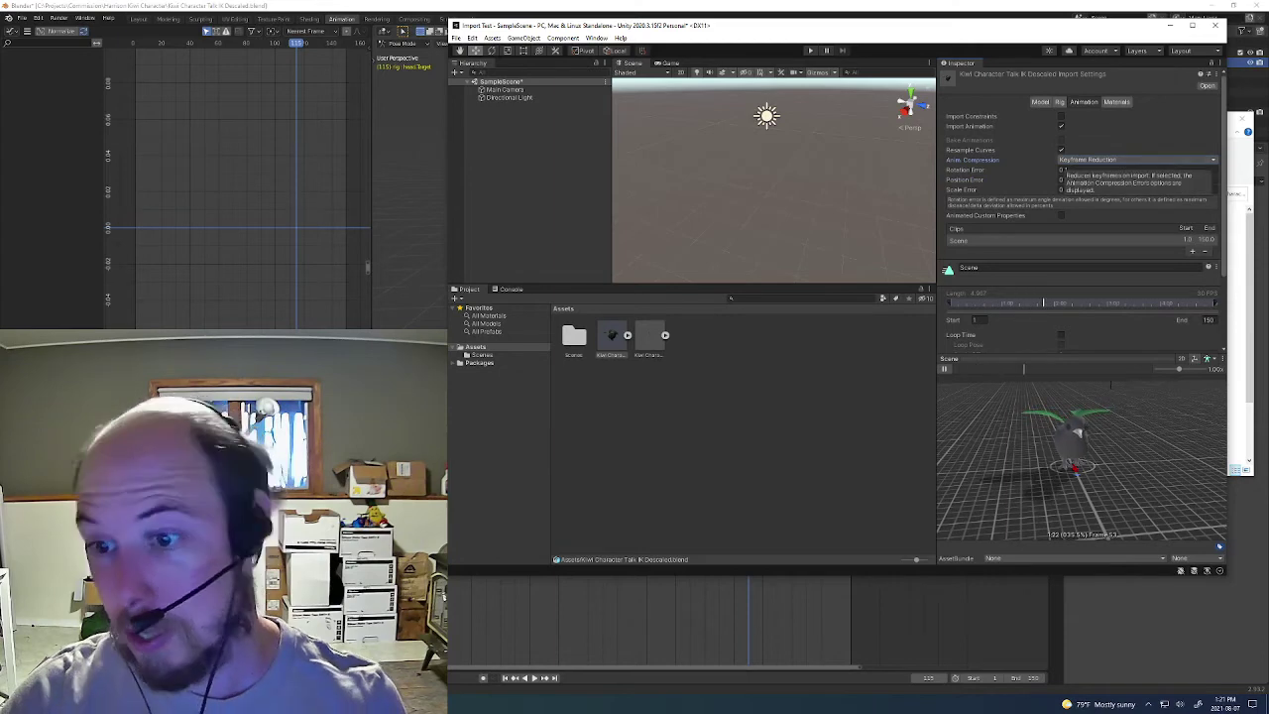
{"action": "left_click", "coordinate": [1101, 161]}
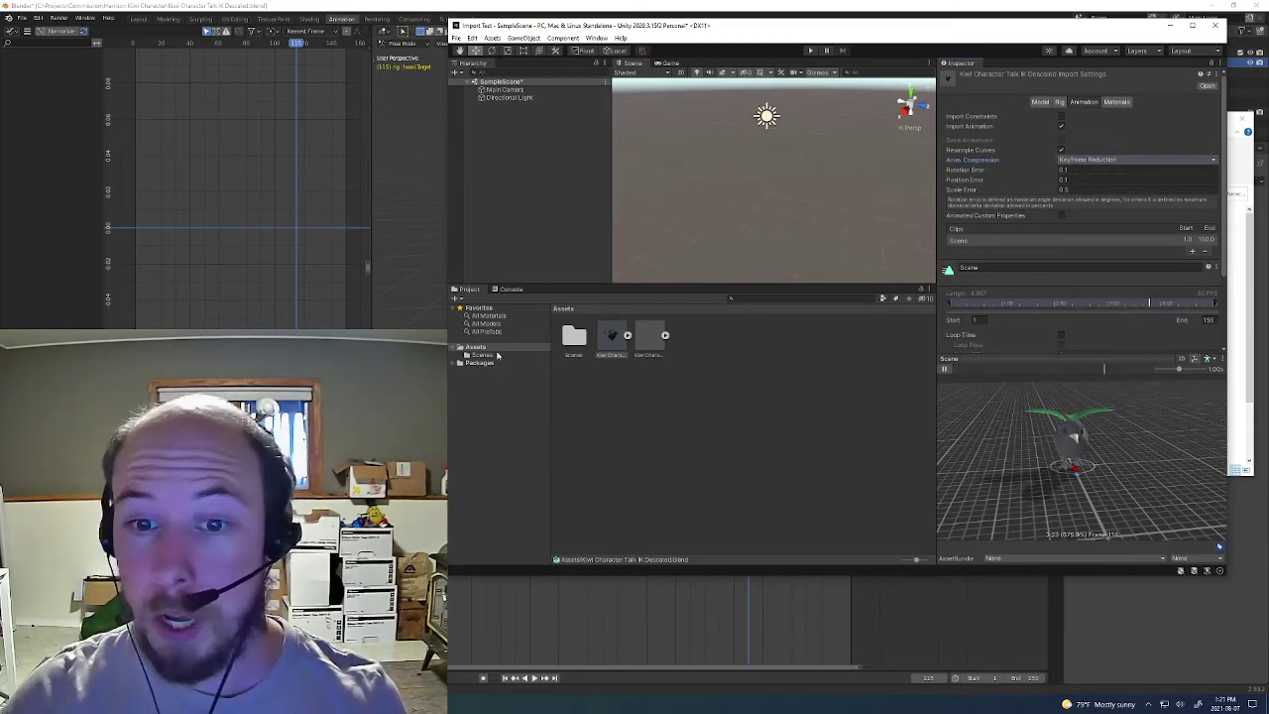
- Select the original Kiwi Character Talk asset and examine its model close up in the animation preview
{"action": "left_click", "coordinate": [650, 339]}
{"action": "scroll", "coordinate": [1076, 471], "scroll_direction": "up", "scroll_amount": 5}
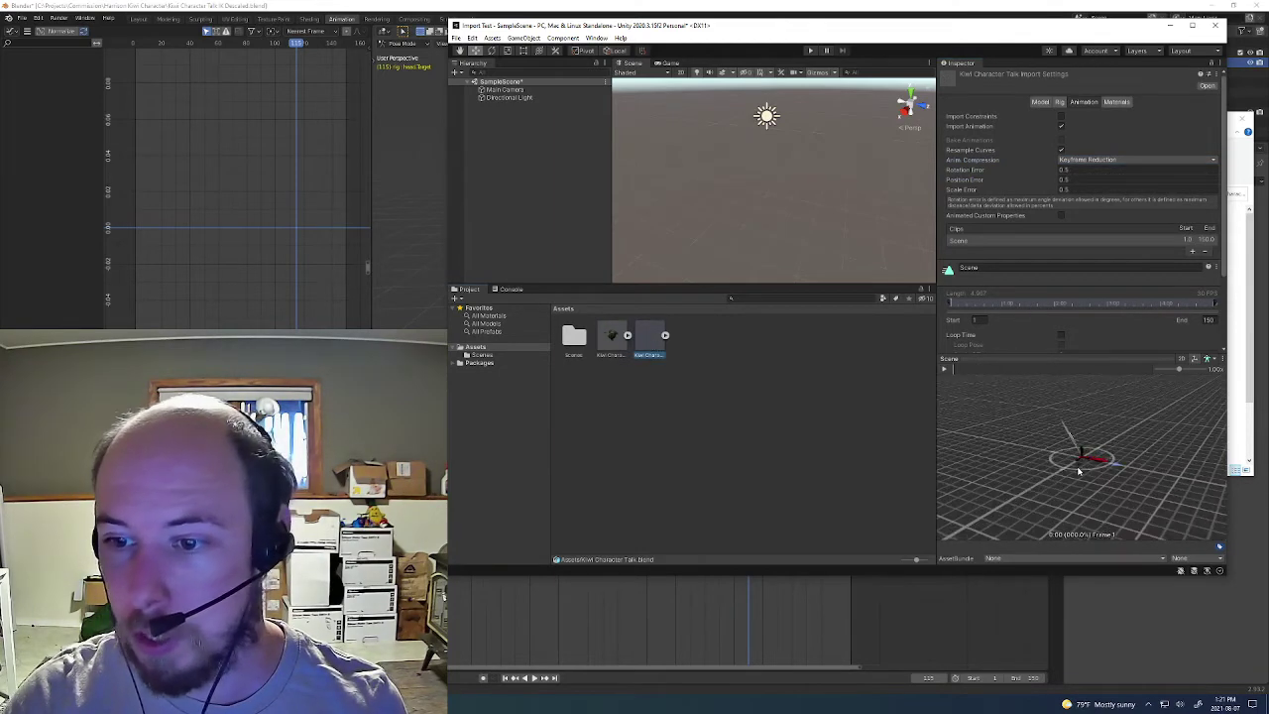
{"action": "scroll", "coordinate": [1082, 471], "scroll_direction": "up", "scroll_amount": 3}
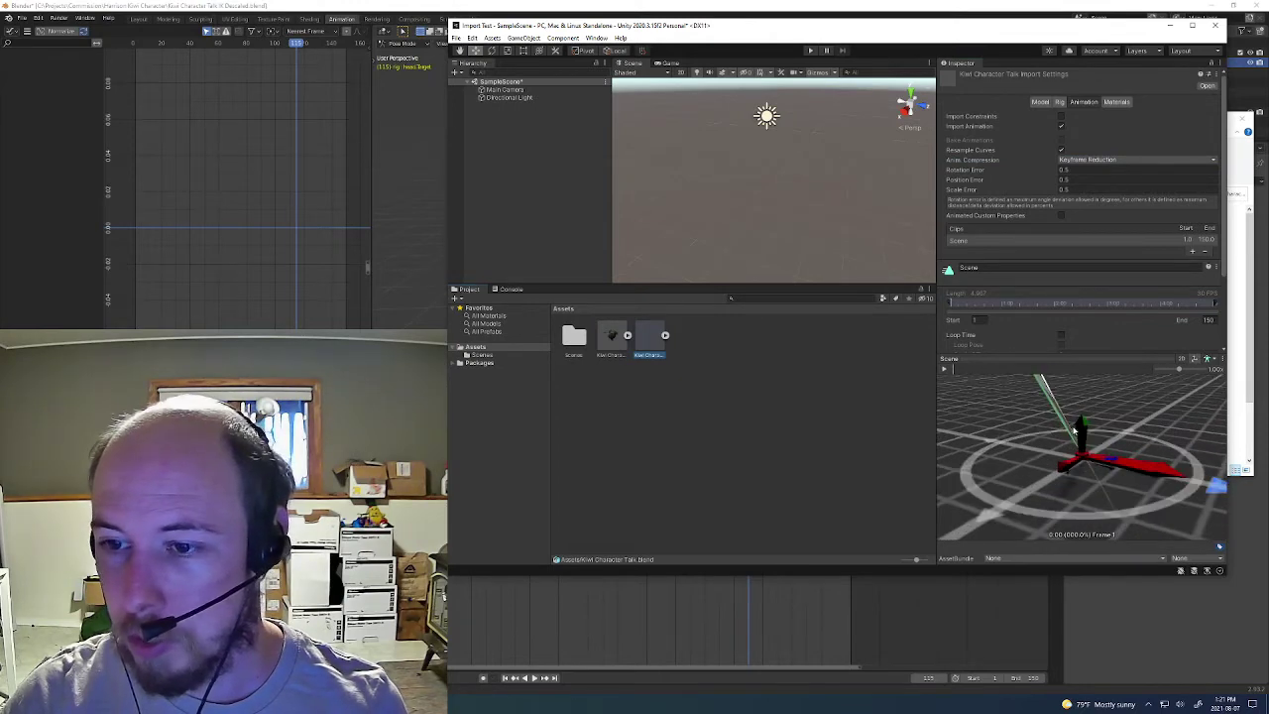
{"action": "left_click_drag", "start_coordinate": [1075, 431], "coordinate": [1108, 438]}
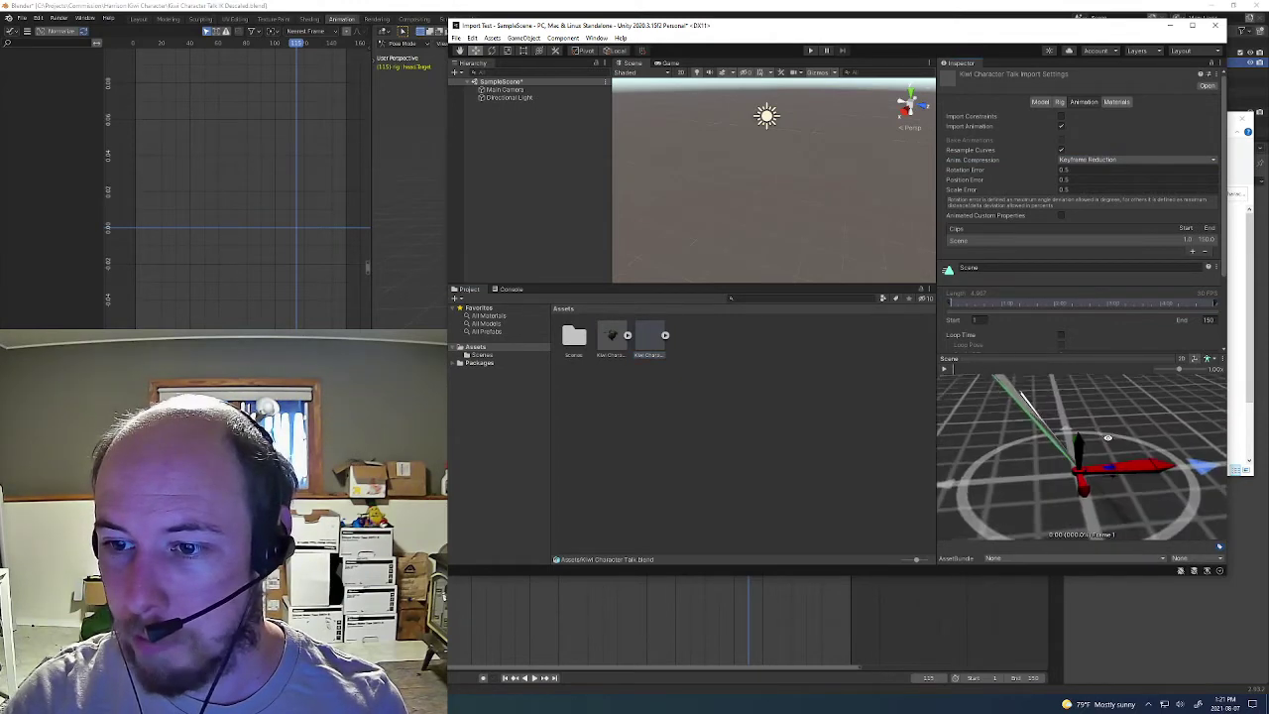
- Select the Kiwi Character Talk IK Descaled asset again and examine its model from another angle in the animation preview
{"action": "left_click", "coordinate": [613, 338]}
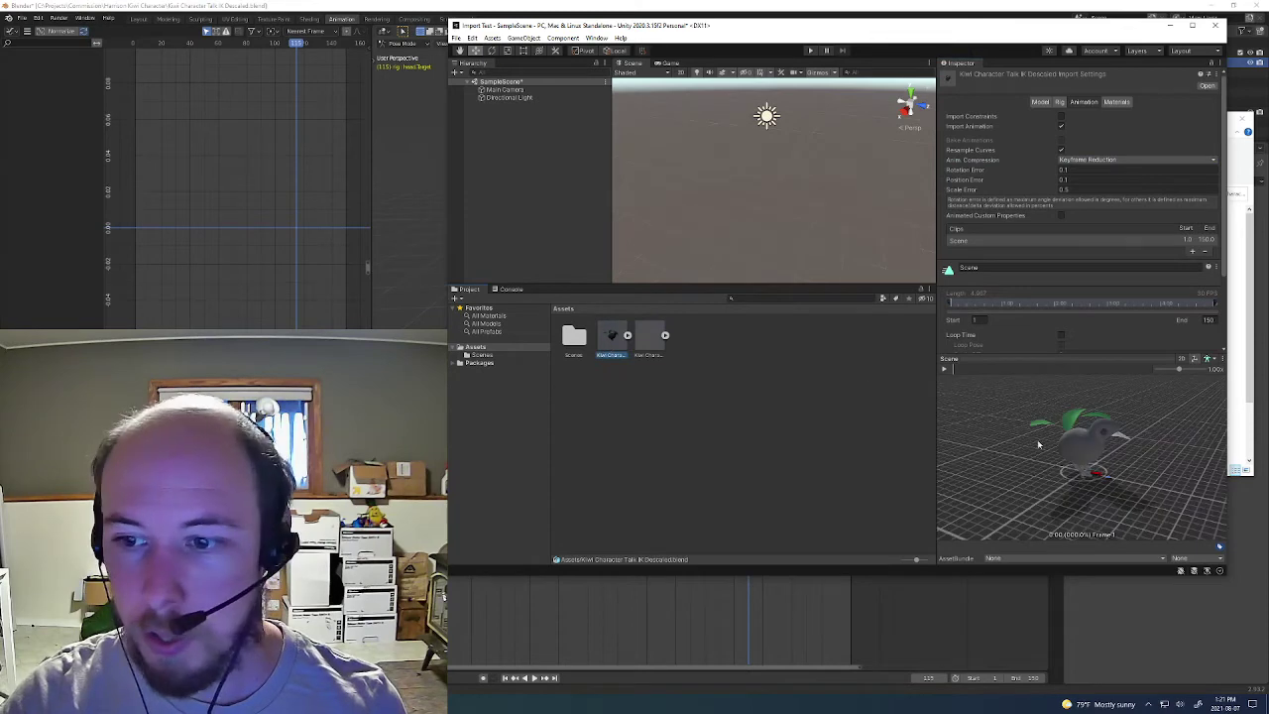
{"action": "left_click_drag", "start_coordinate": [1119, 452], "coordinate": [1055, 451]}
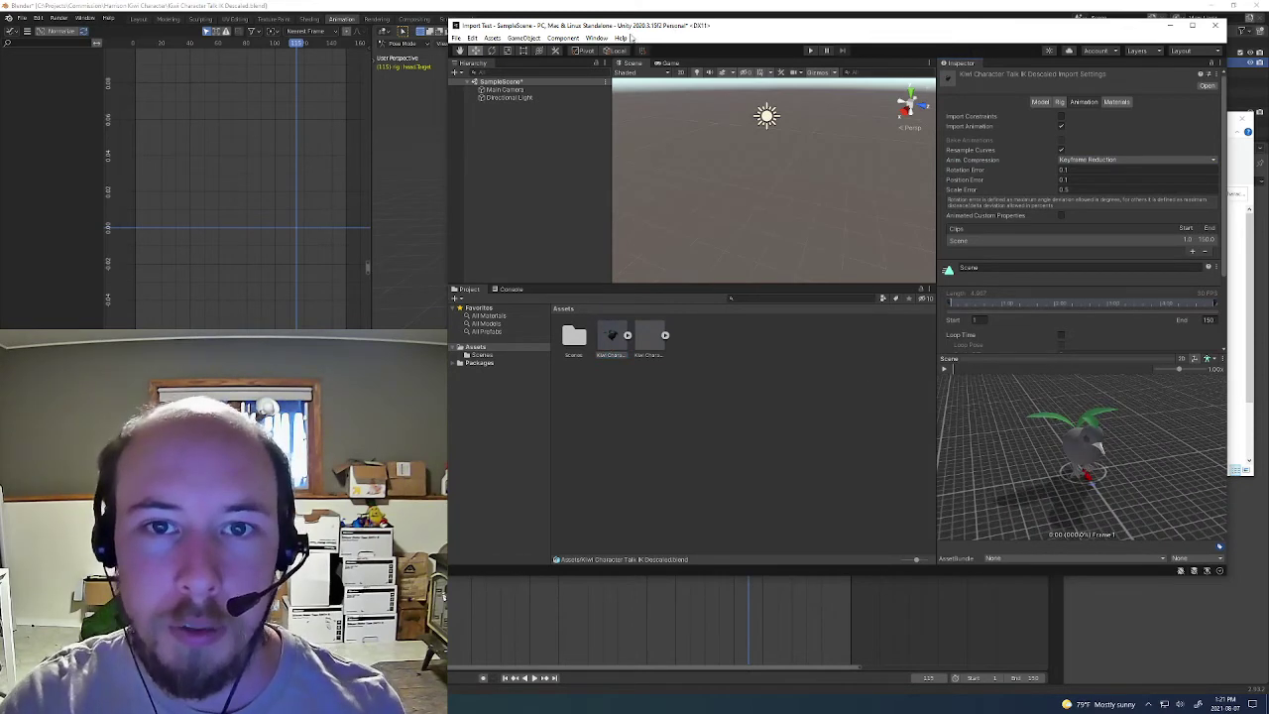
- Check the installed Unity version in the About Unity window, close it, and reposition the editor window
{"action": "left_click", "coordinate": [458, 28]}
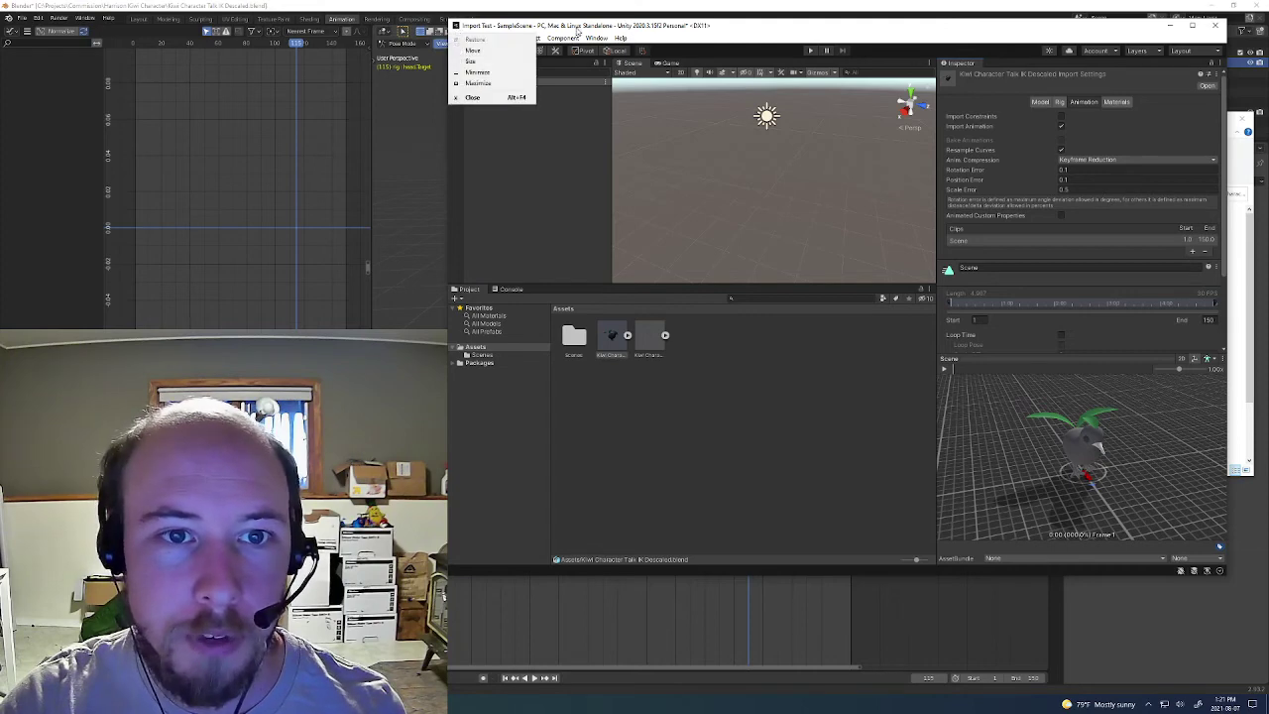
{"action": "left_click", "coordinate": [621, 38]}
{"action": "left_click", "coordinate": [645, 49]}
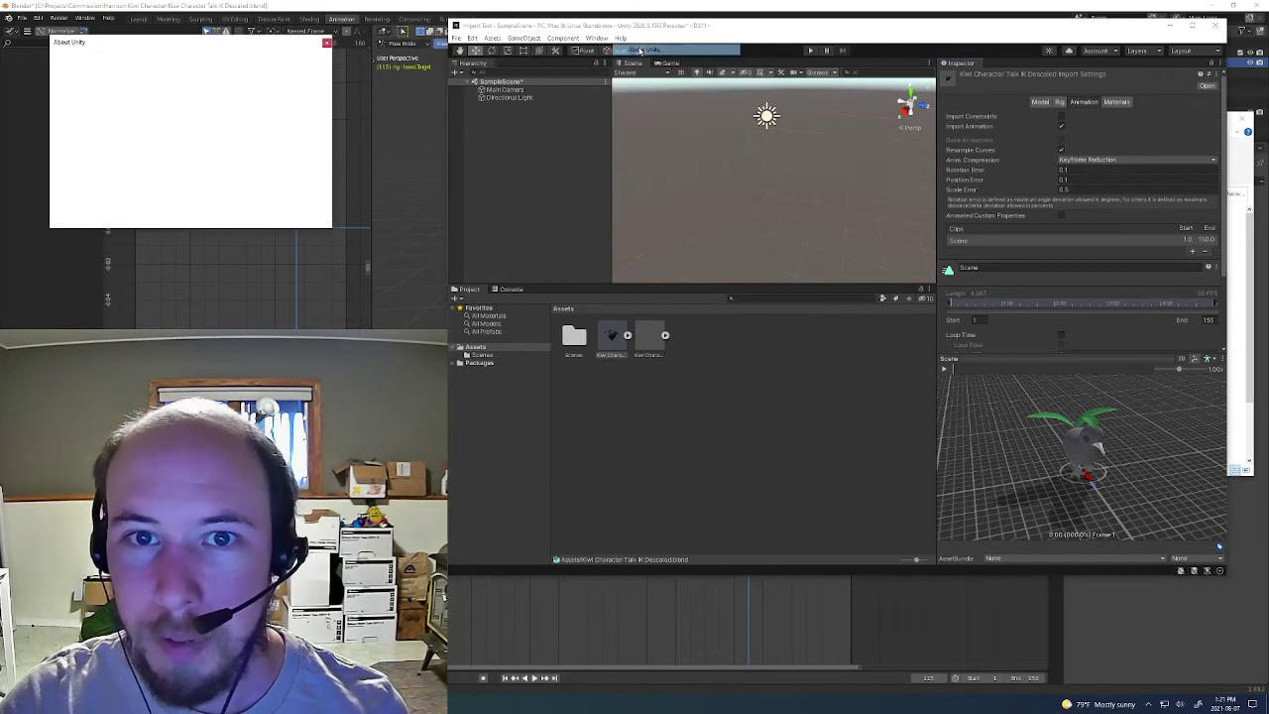
{"action": "left_click_drag", "start_coordinate": [198, 50], "coordinate": [690, 87]}
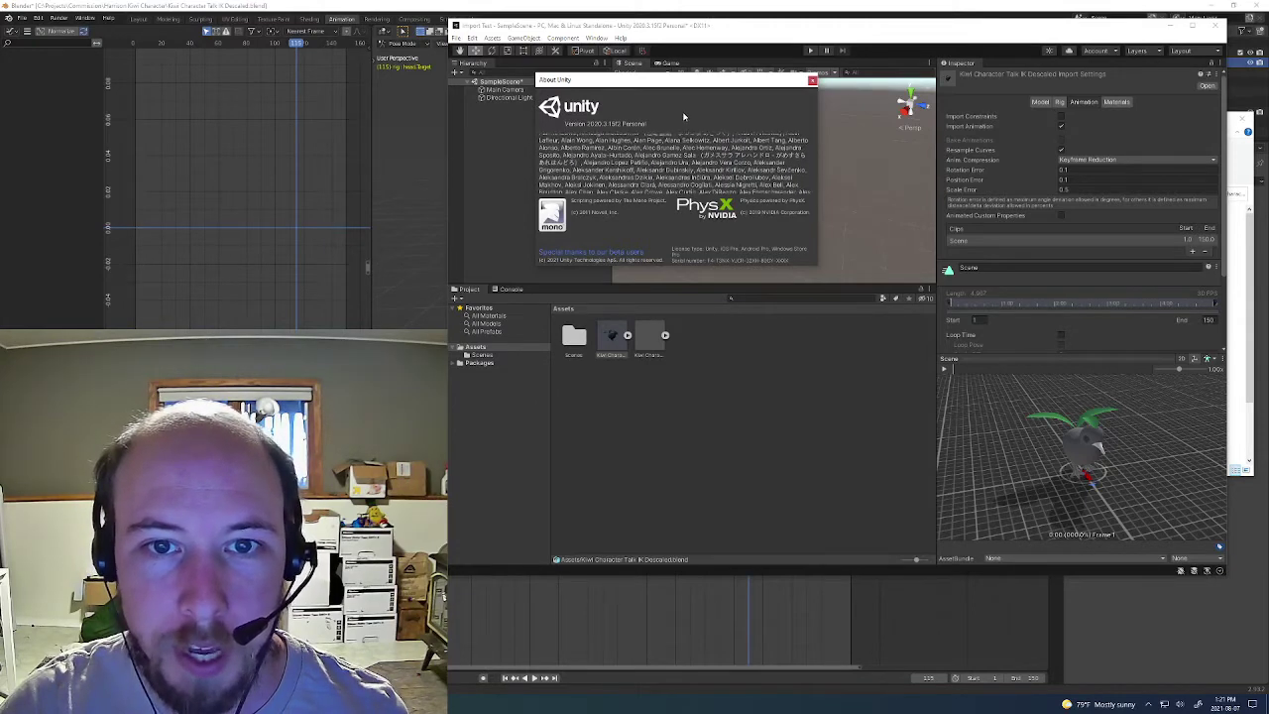
{"action": "left_click", "coordinate": [813, 80]}
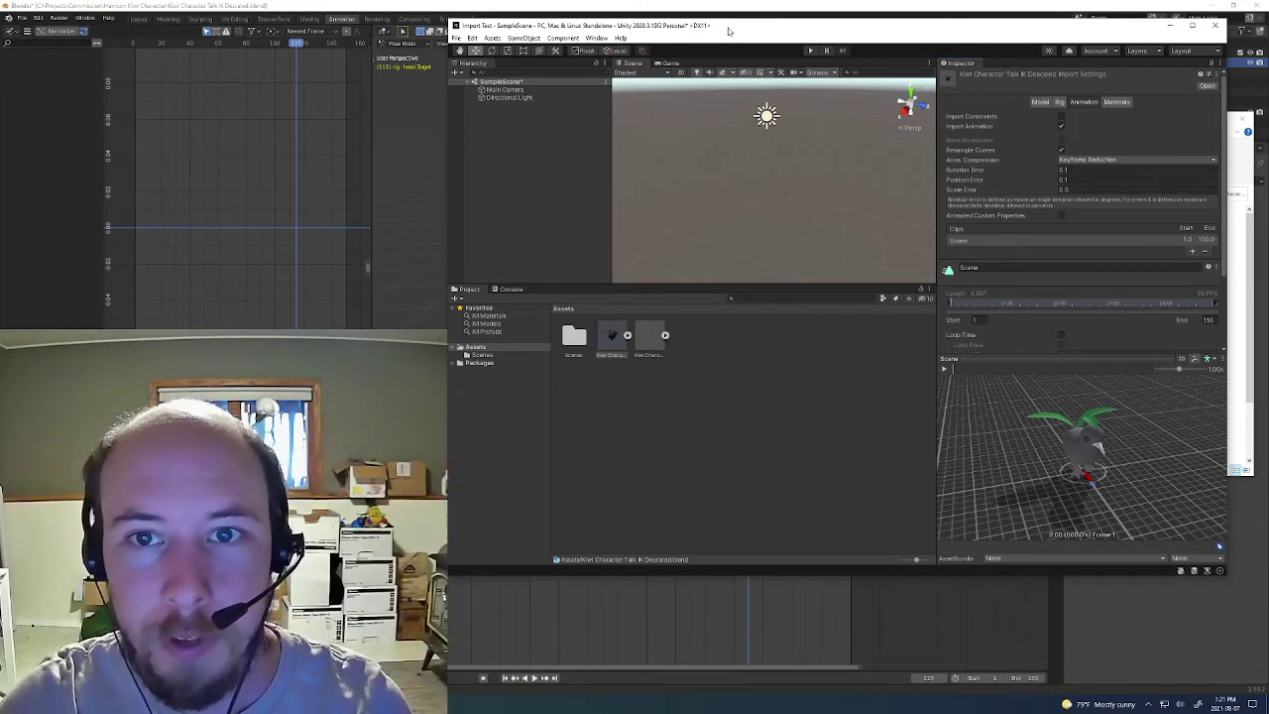
{"action": "left_click_drag", "start_coordinate": [729, 32], "coordinate": [655, 42]}
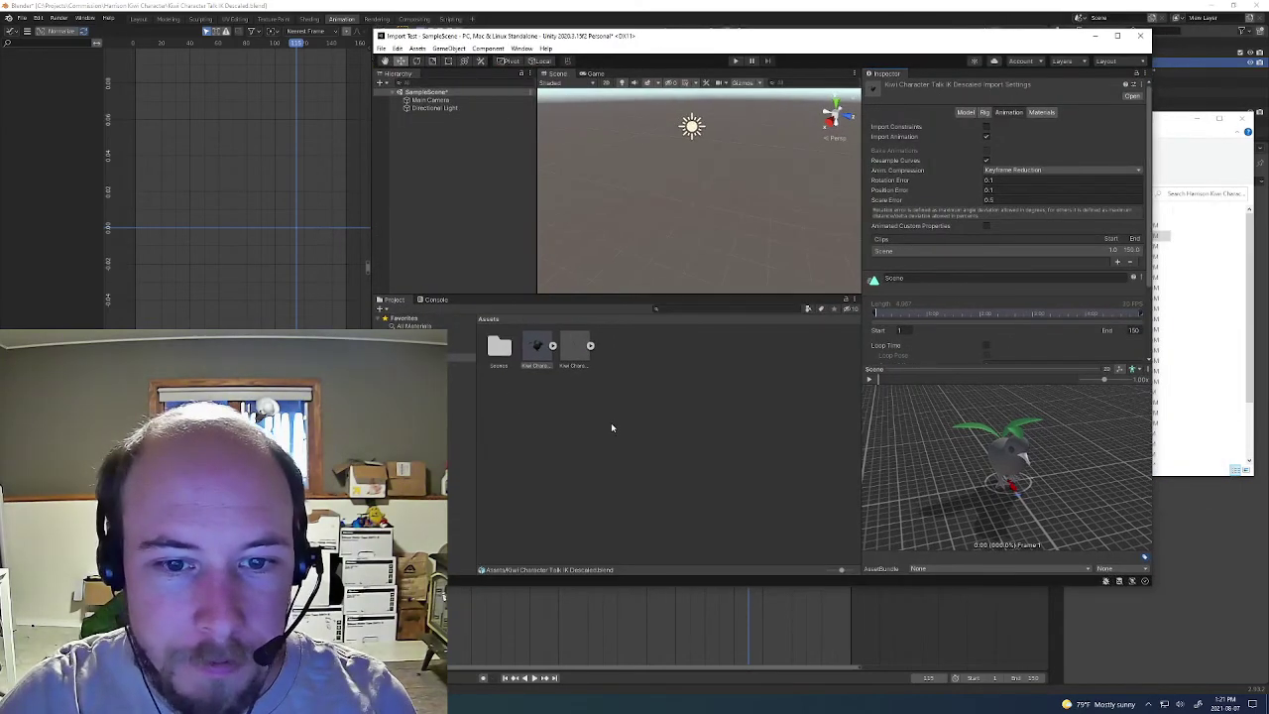